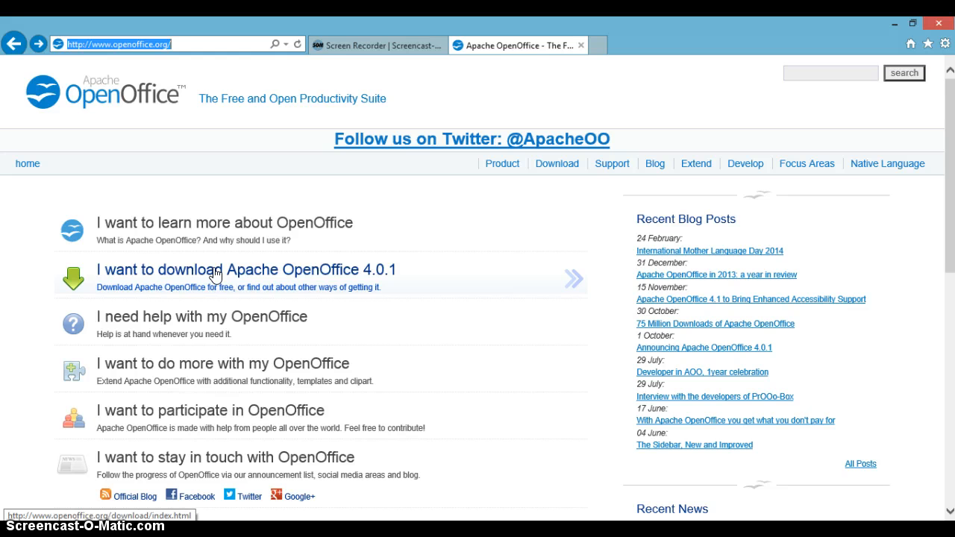
Open the Apache OpenOffice 4.0.1 download page from the OpenOffice website.
left_click(214, 274)
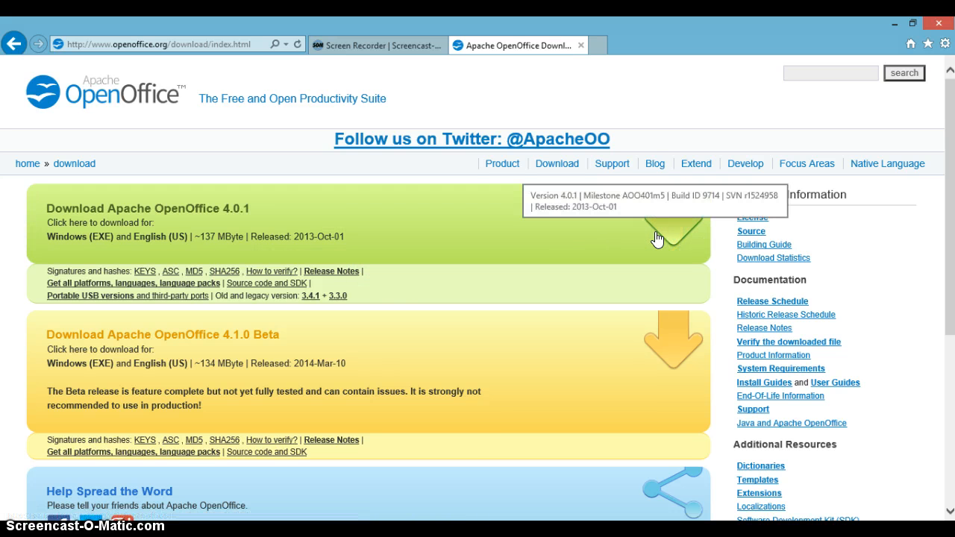
Minimize the browser, launch OpenOffice 4.0.1 from the desktop and create a new spreadsheet.
left_click(897, 27)
left_click(46, 264)
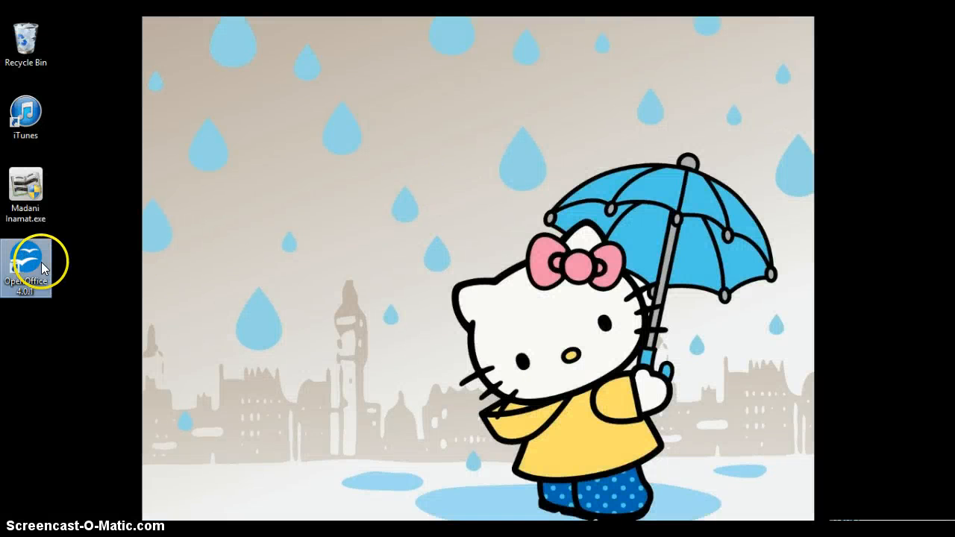
double_click(41, 262)
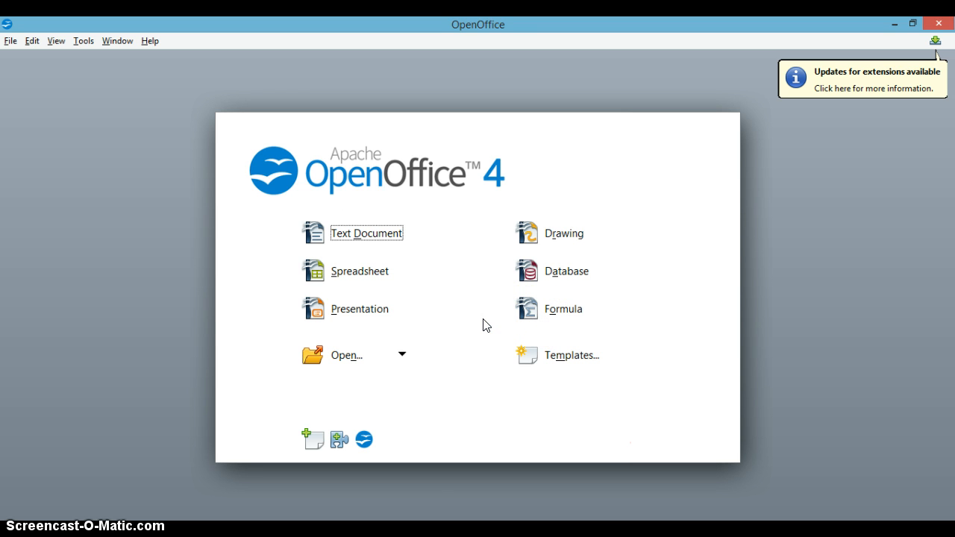
left_click(375, 273)
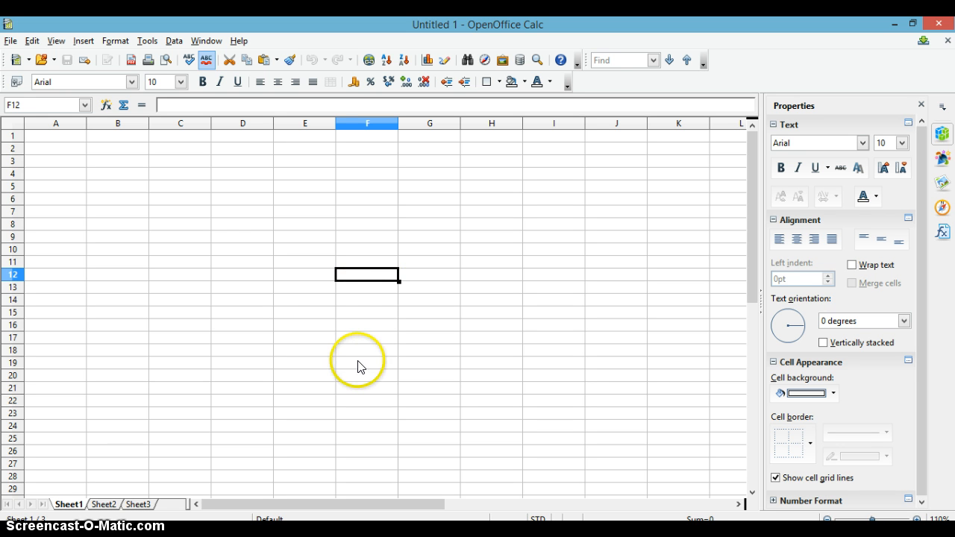
Enter the sheet title in cell A1: the owner's first name in possessive form followed by "Movie Craze".
left_click(50, 139)
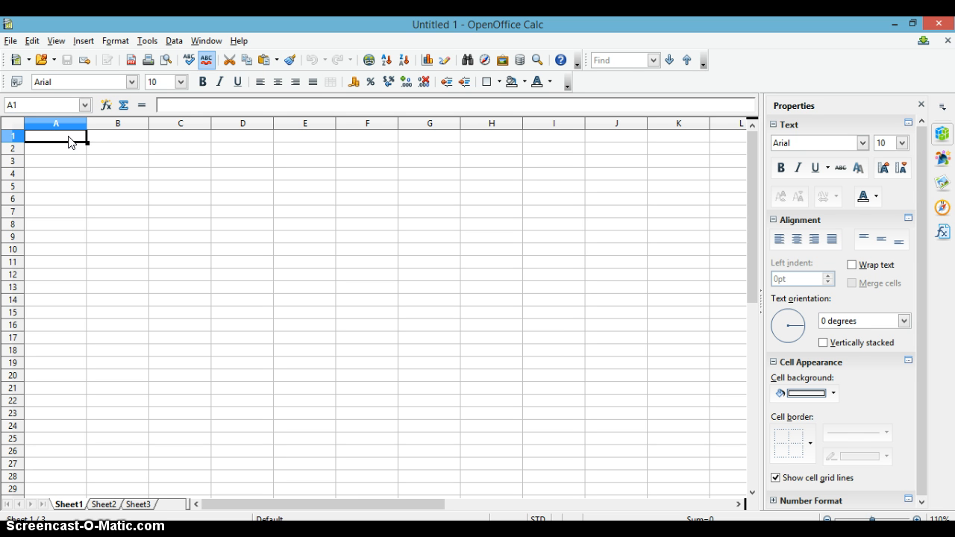
type("Hinna's M")
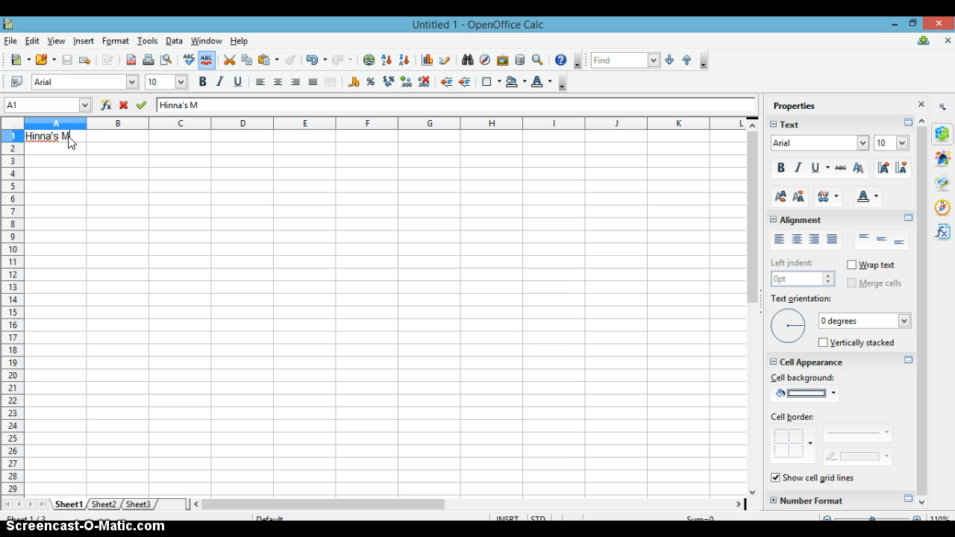
type("ovie Craze")
key("Return")
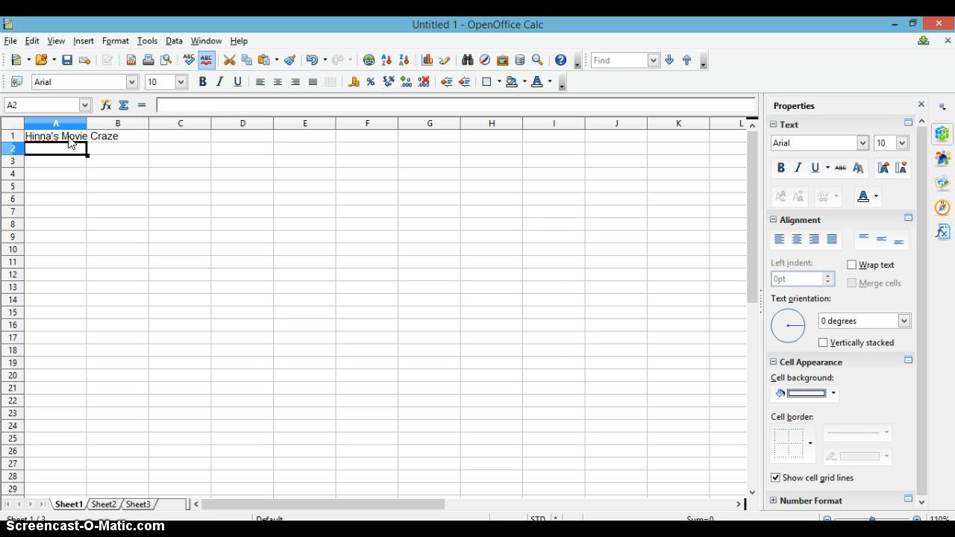
Enter the column headings Date, Title, Price and Income in cells A2 to D2.
type("DAT")
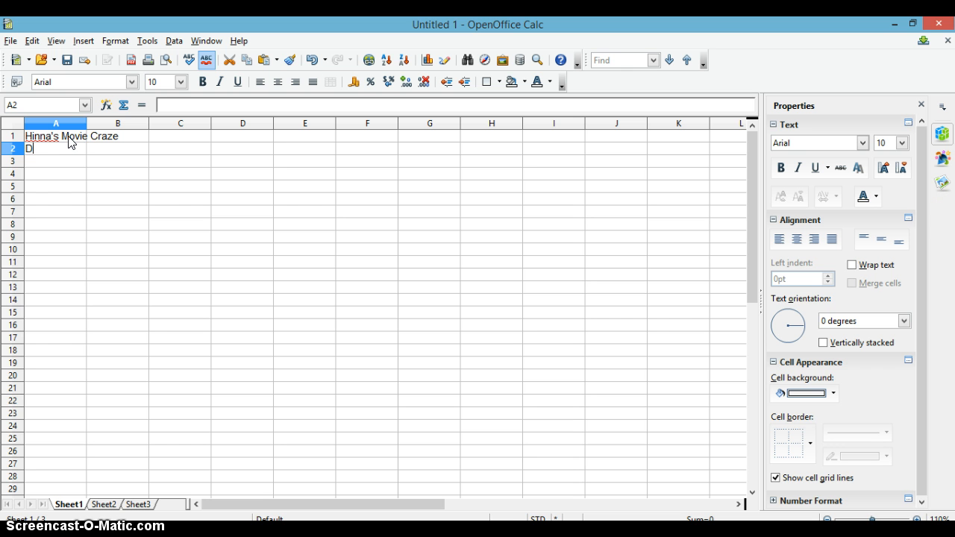
key("BackSpace")
key("BackSpace")
type("ate")
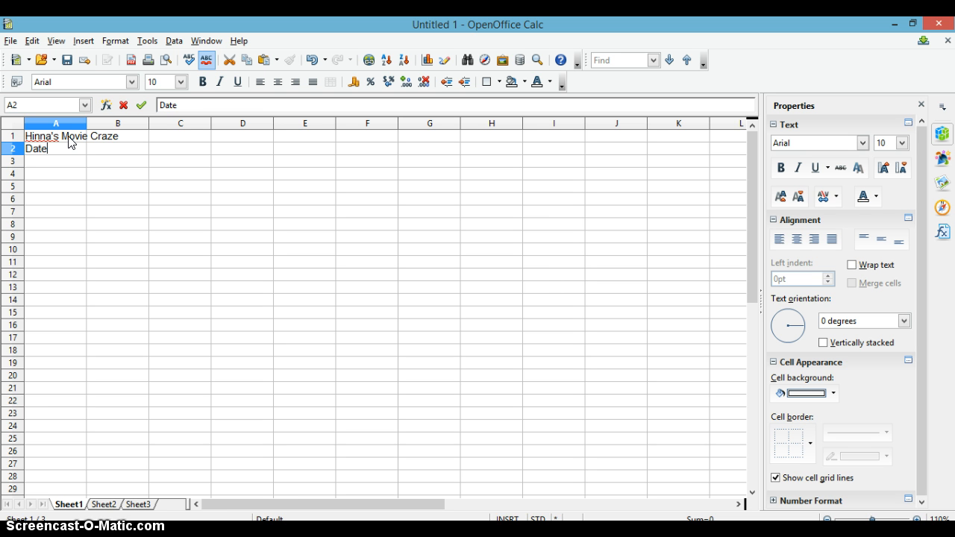
key("Tab")
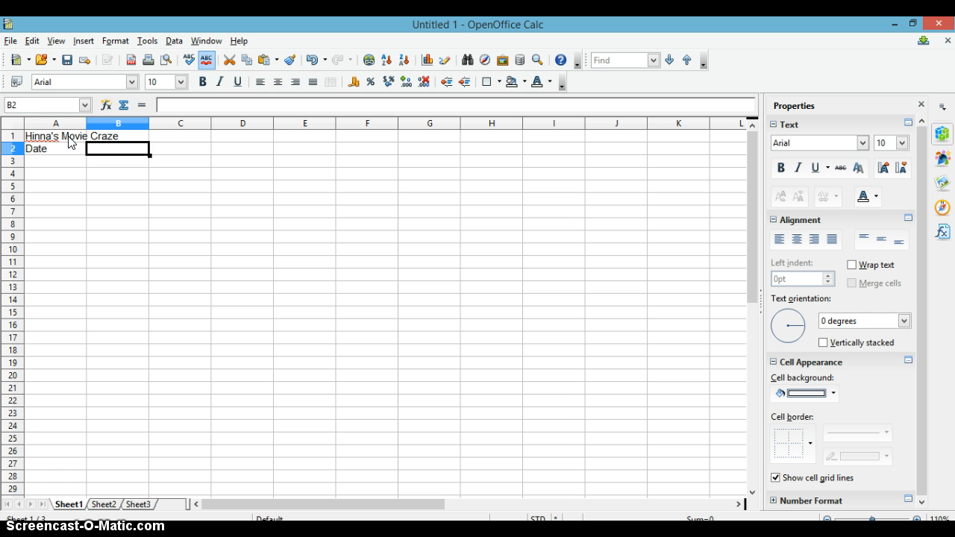
type("Title")
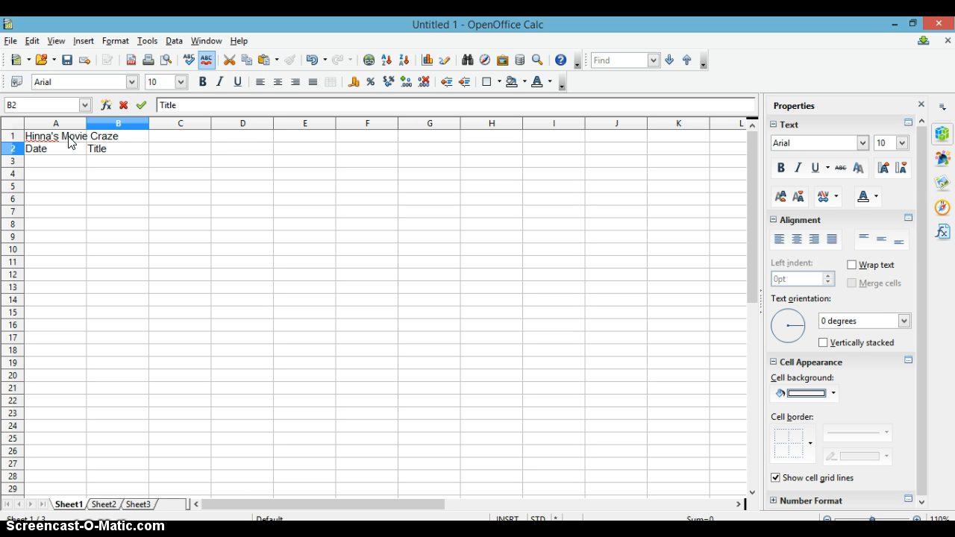
key("Tab")
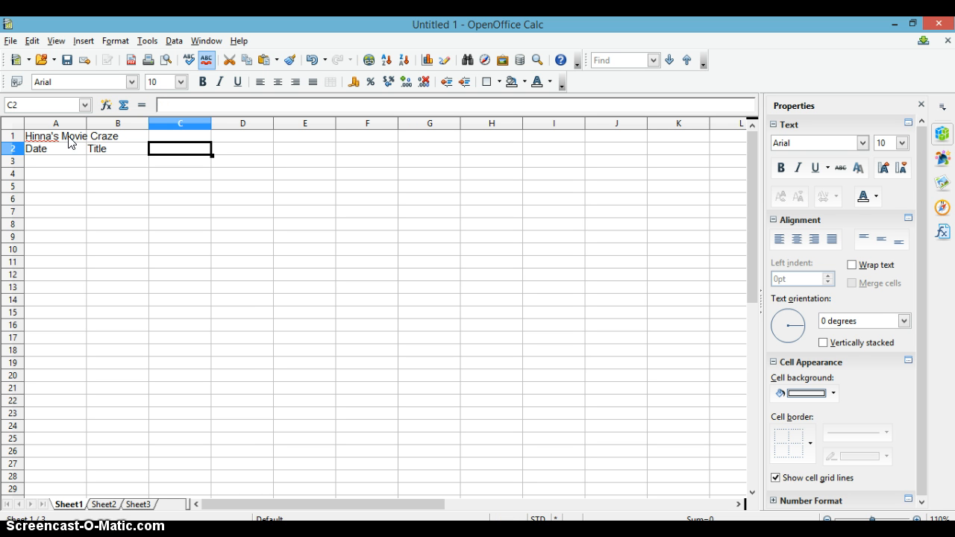
type("Price")
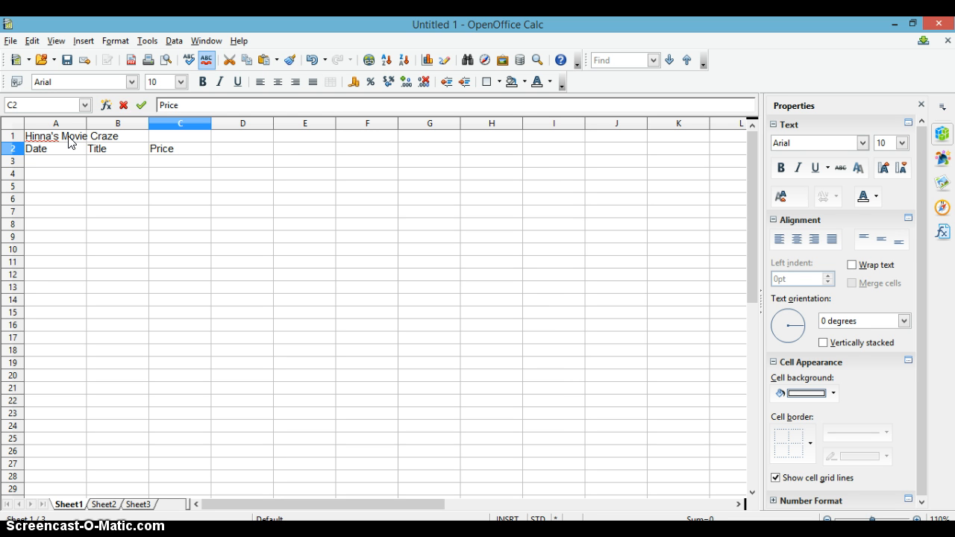
key("Tab")
type("Icome")
key("BackSpace")
key("BackSpace")
key("BackSpace")
key("BackSpace")
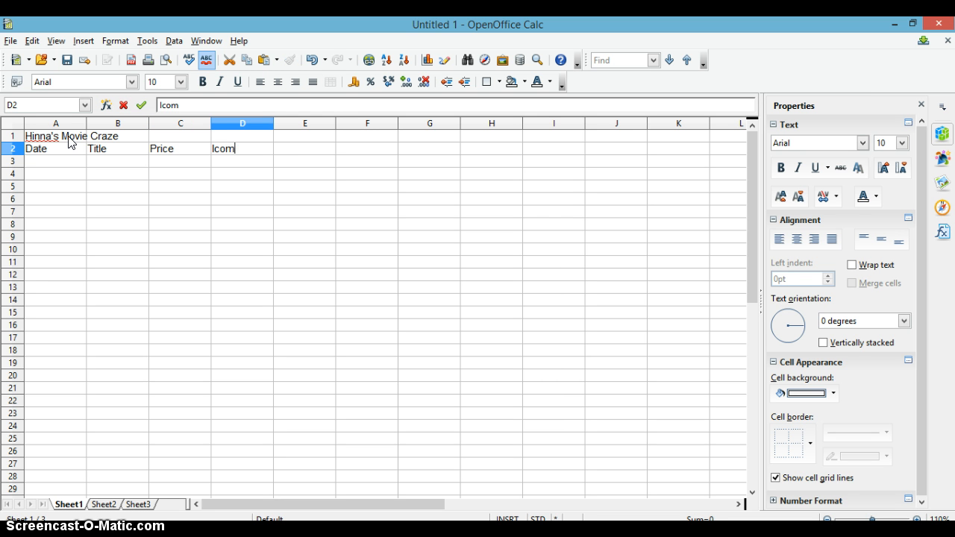
type("ncome")
key("Tab")
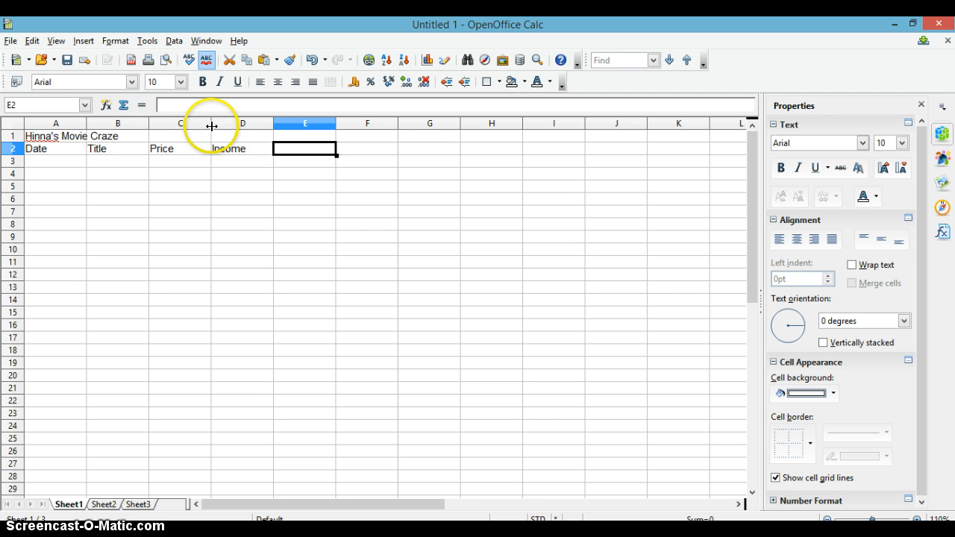
Insert an entire new column before the Income column.
left_click(223, 149)
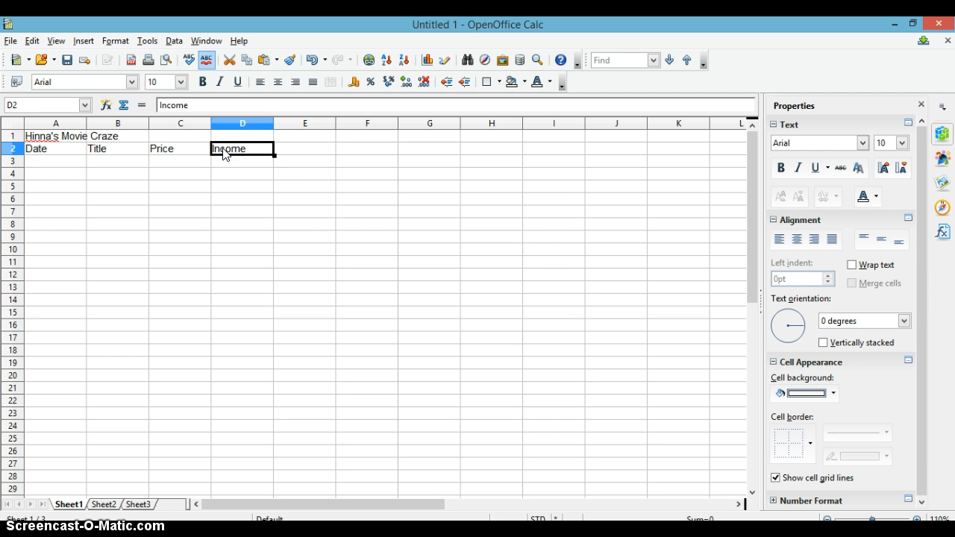
right_click(224, 154)
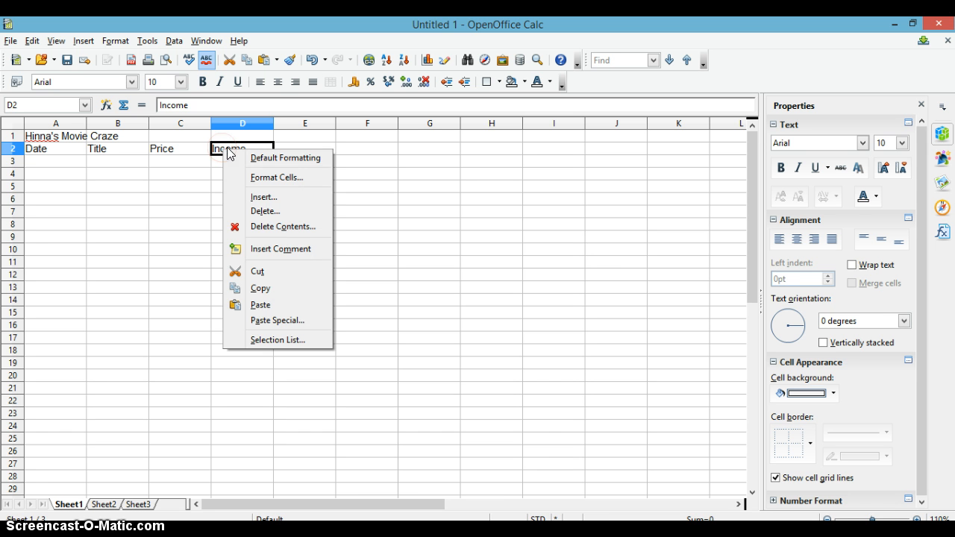
left_click(262, 198)
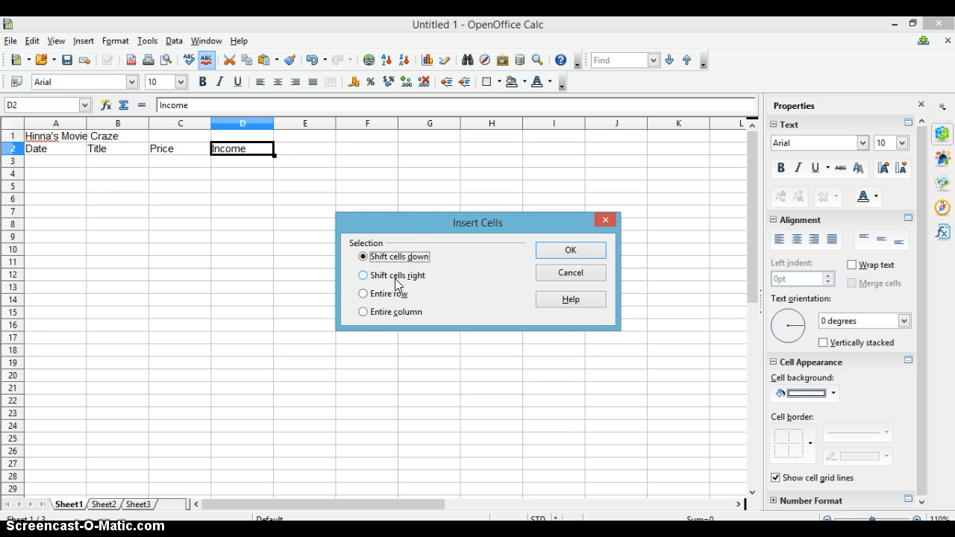
left_click(364, 312)
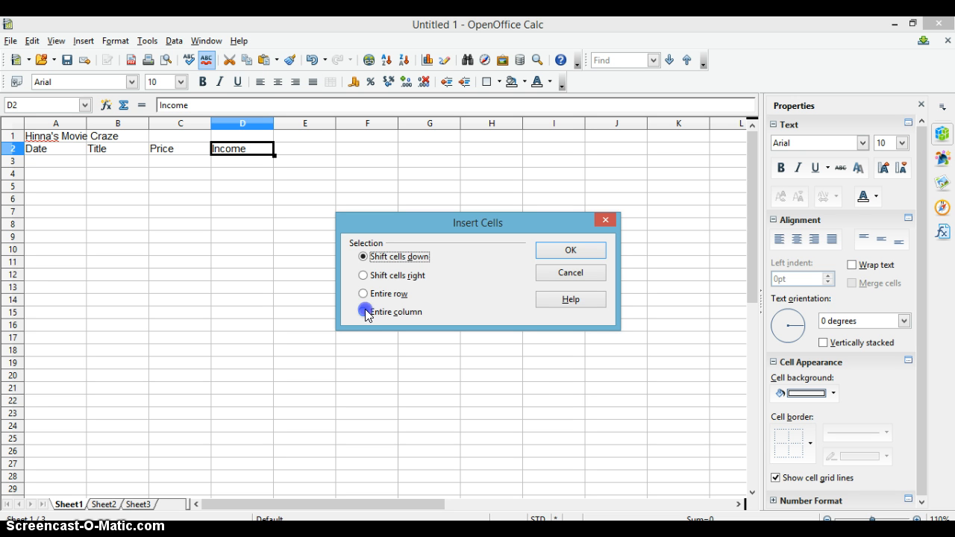
left_click(555, 252)
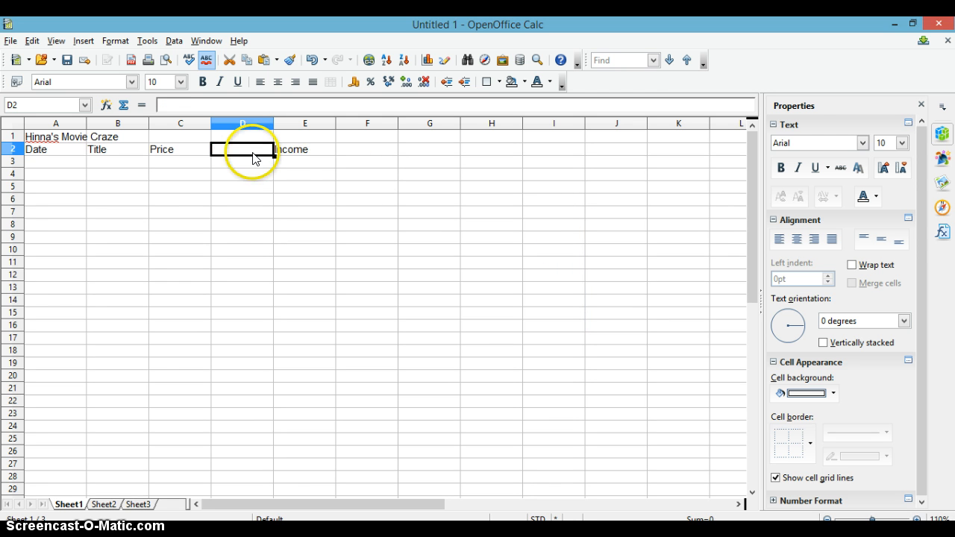
Enter the heading Quantity in cell D2, between Price and Income.
left_click(249, 149)
double_click(250, 149)
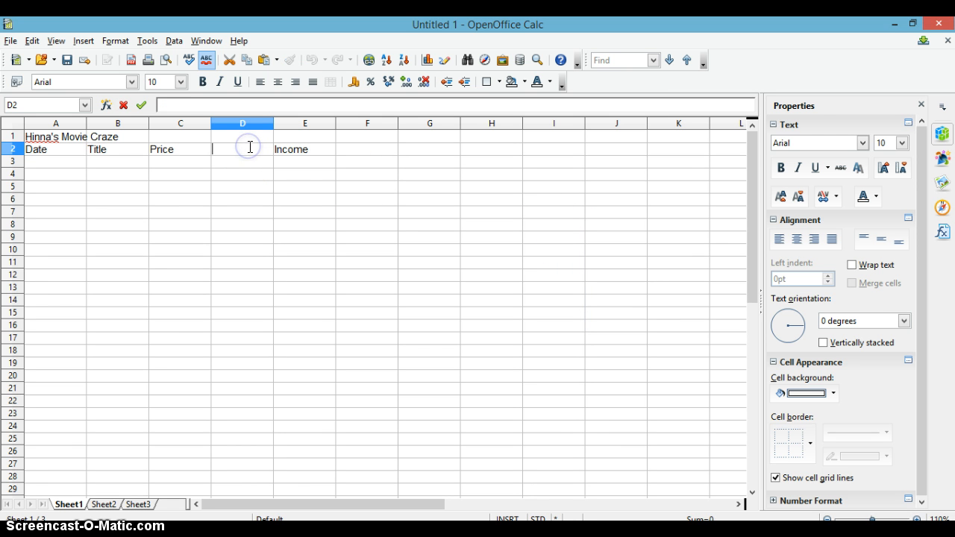
type("Quantity")
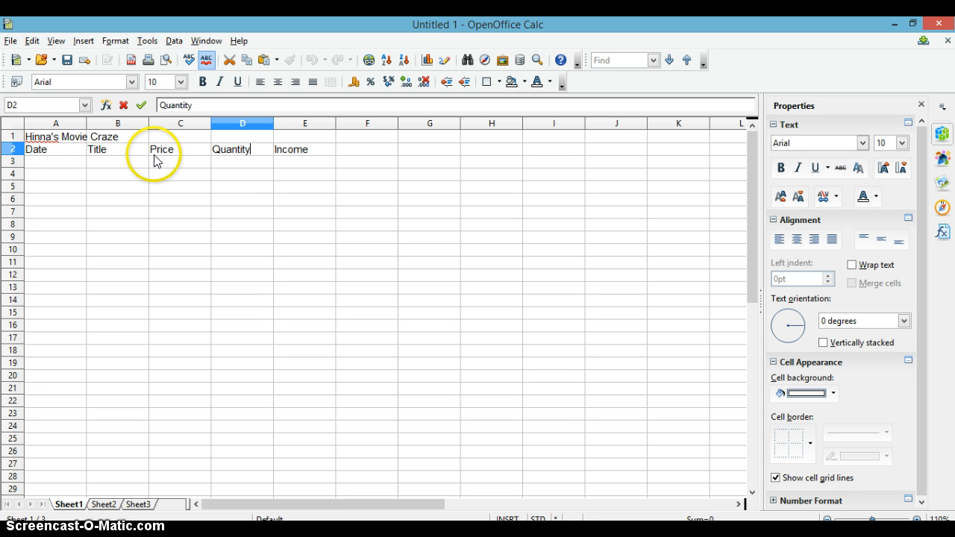
Enter the date Jan 1 2014 in cell A3 under the Date heading.
left_click(64, 164)
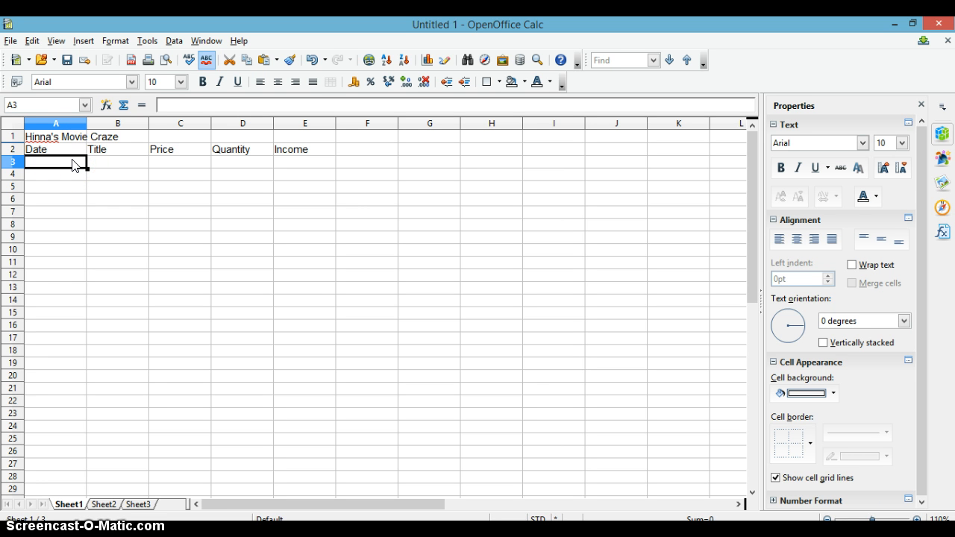
type("Jan 1")
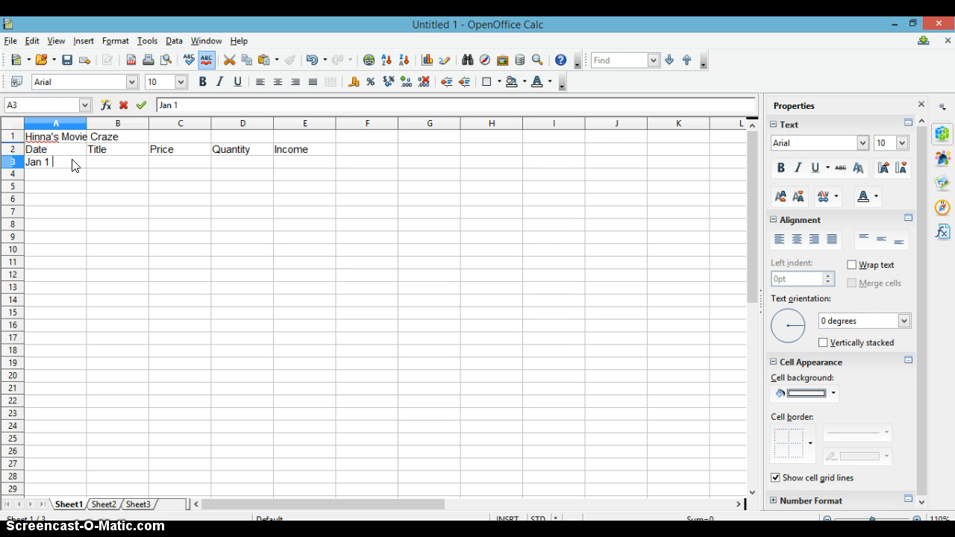
type(" 2004")
key("BackSpace")
key("BackSpace")
type("14")
double_click(66, 162)
key("Return")
Format the date in cell A3 with the M/D/YY date format.
left_click(71, 164)
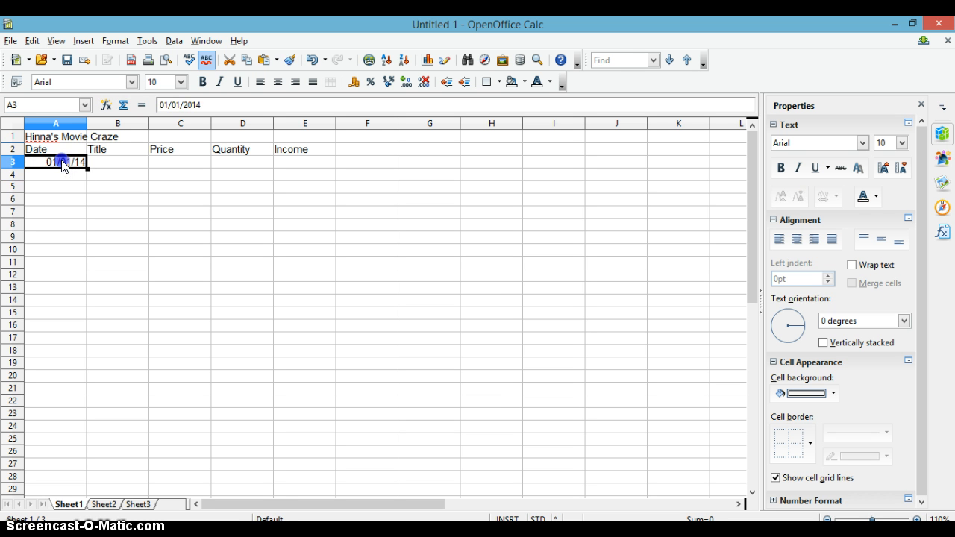
right_click(70, 162)
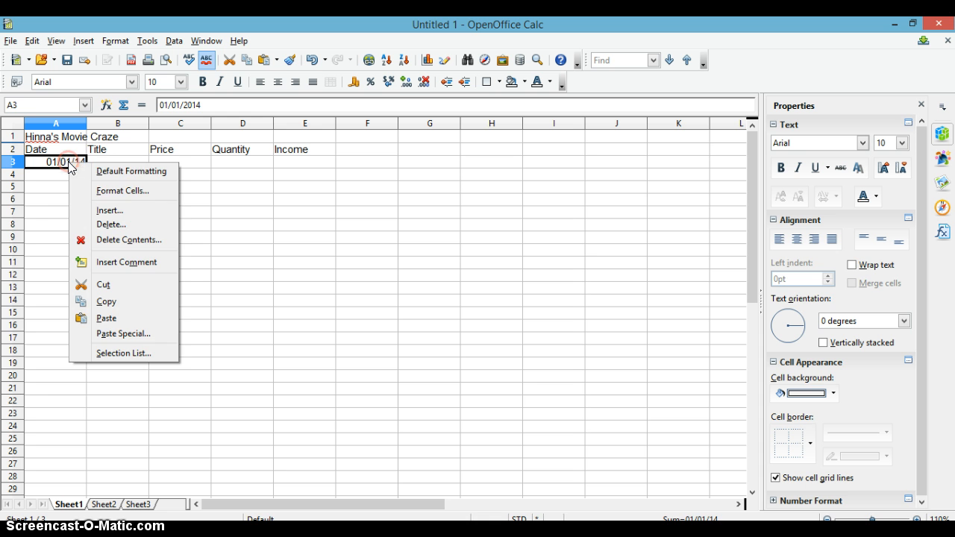
left_click(125, 194)
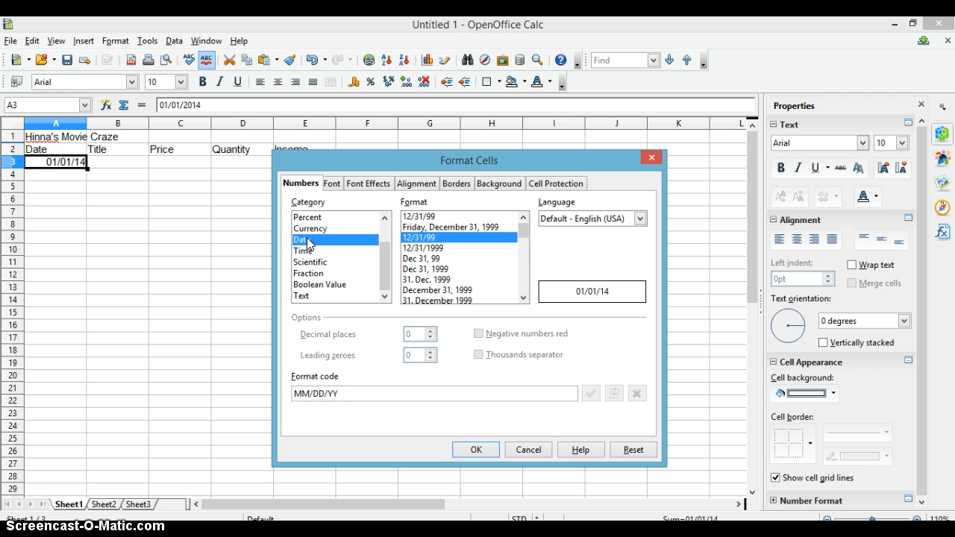
mouse_move(523, 234)
left_mouse_down()
mouse_move(525, 269)
mouse_move(523, 217)
left_mouse_up()
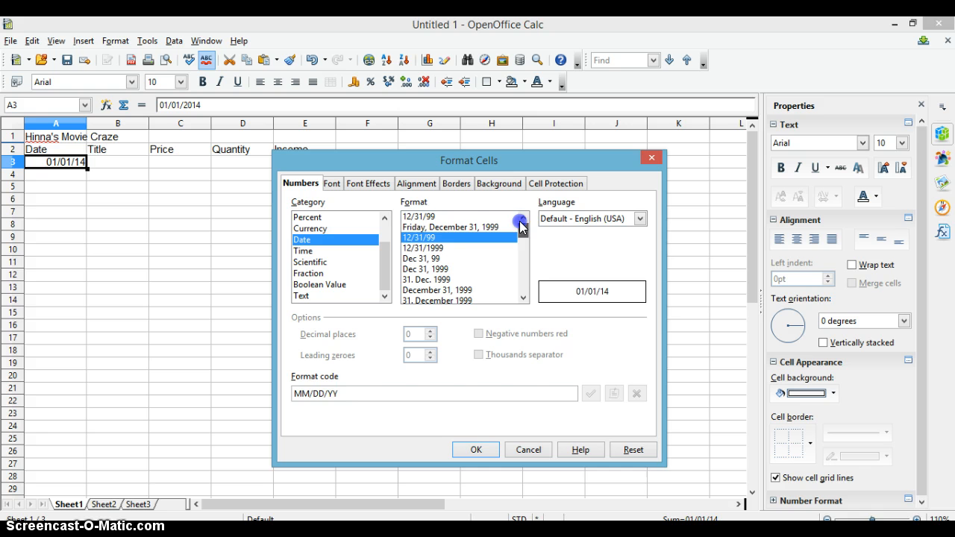
left_click(447, 217)
left_click(476, 449)
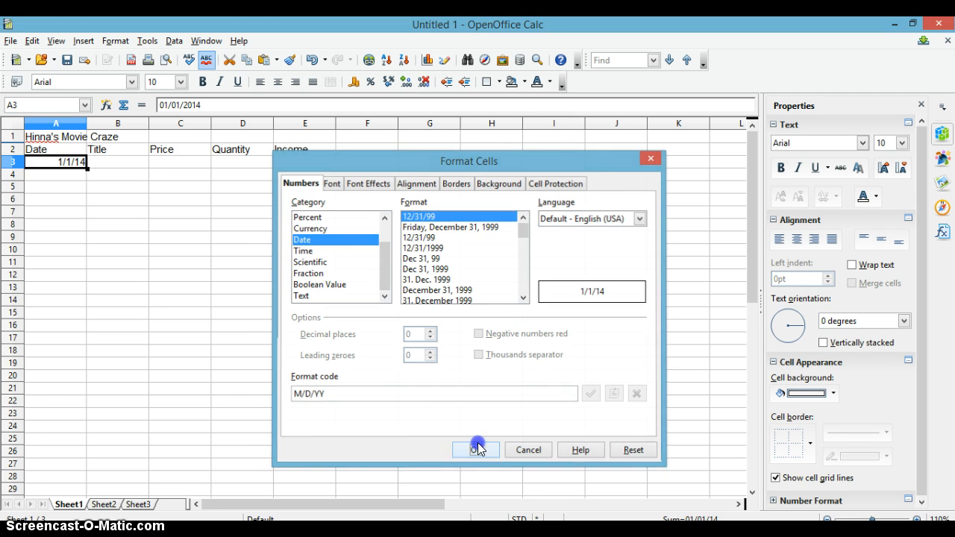
Fill the date series from cell A3 down to A10, ending at 1/8/14, and select cell B3.
left_click(79, 174)
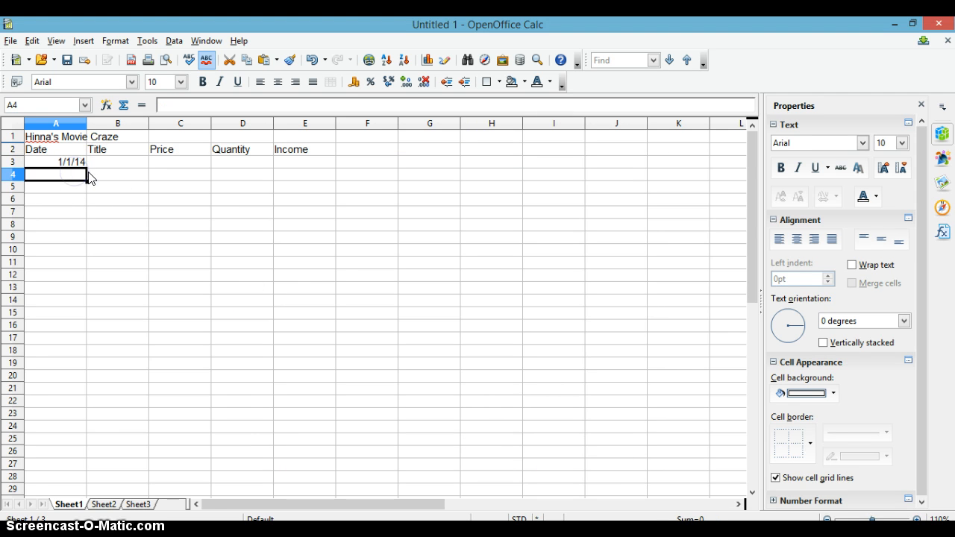
left_click(82, 162)
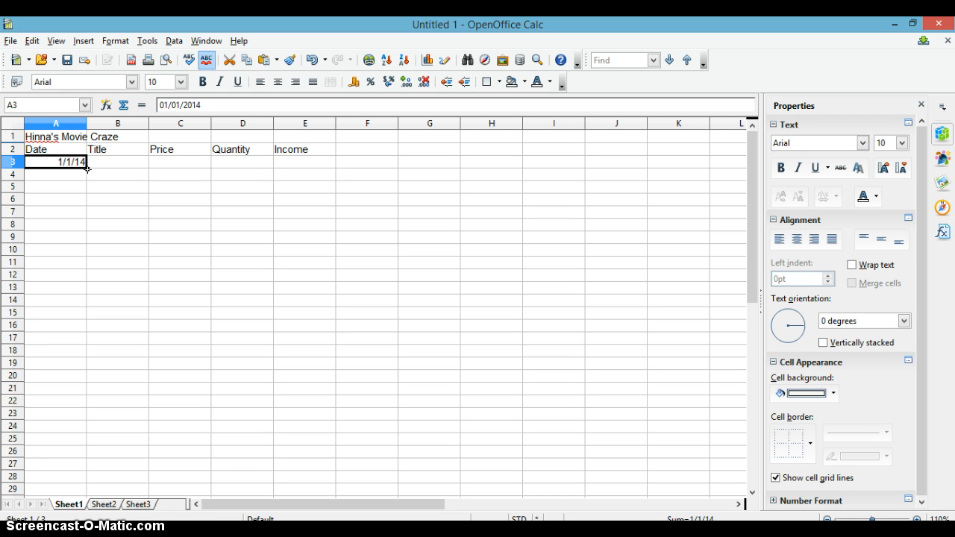
left_click_drag(88, 169, 81, 252)
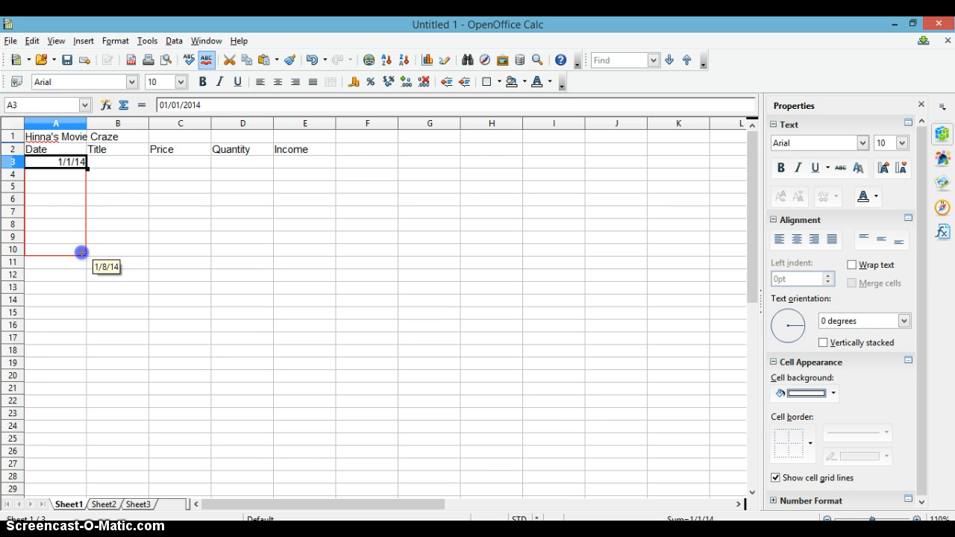
left_click_drag(81, 253, 81, 255)
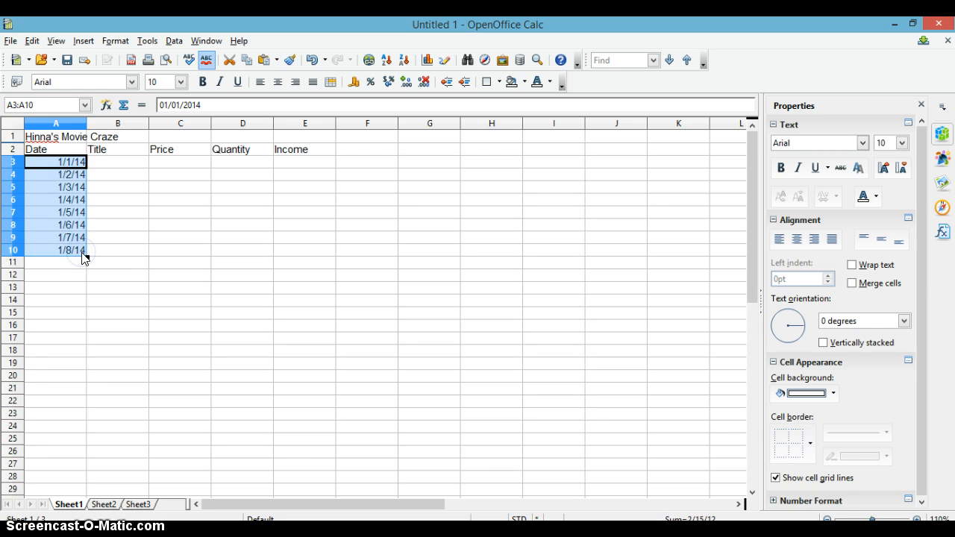
left_click(77, 262)
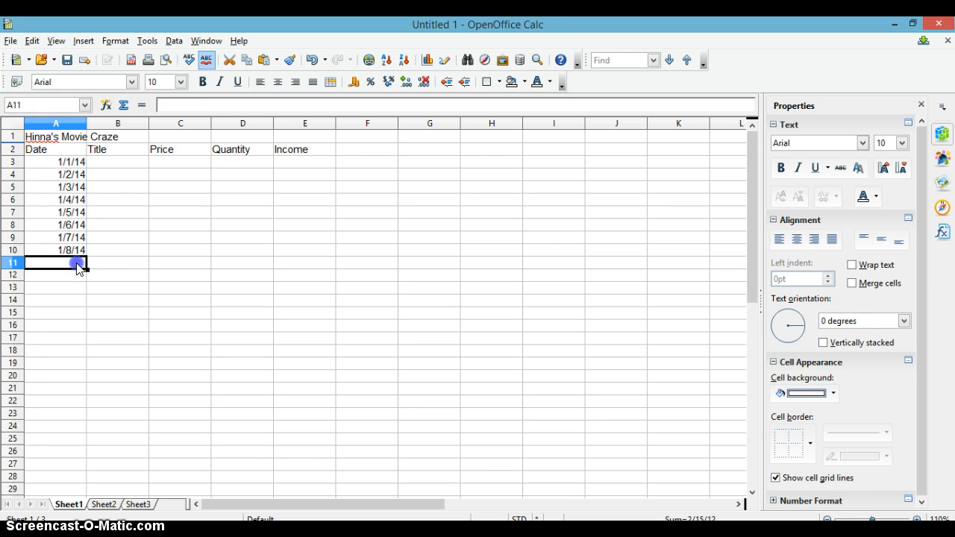
left_click(105, 163)
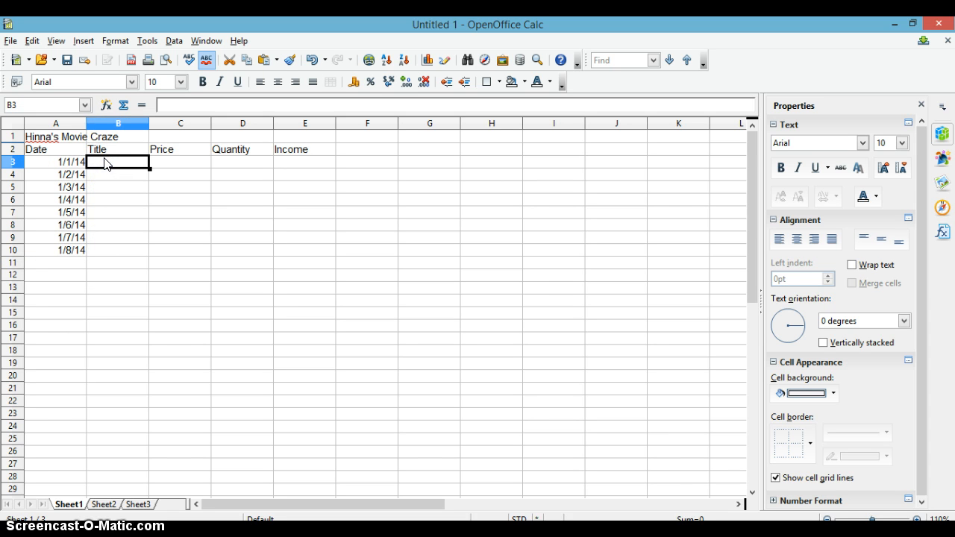
Save the spreadsheet under the owner's first name as an ODF Spreadsheet (.ods) with password protection, replacing the existing file.
left_click(11, 41)
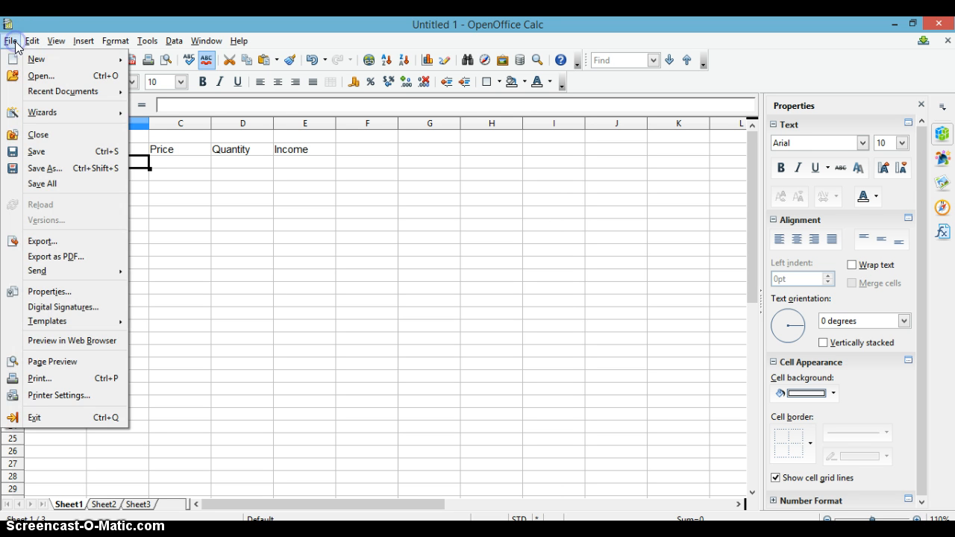
left_click(65, 156)
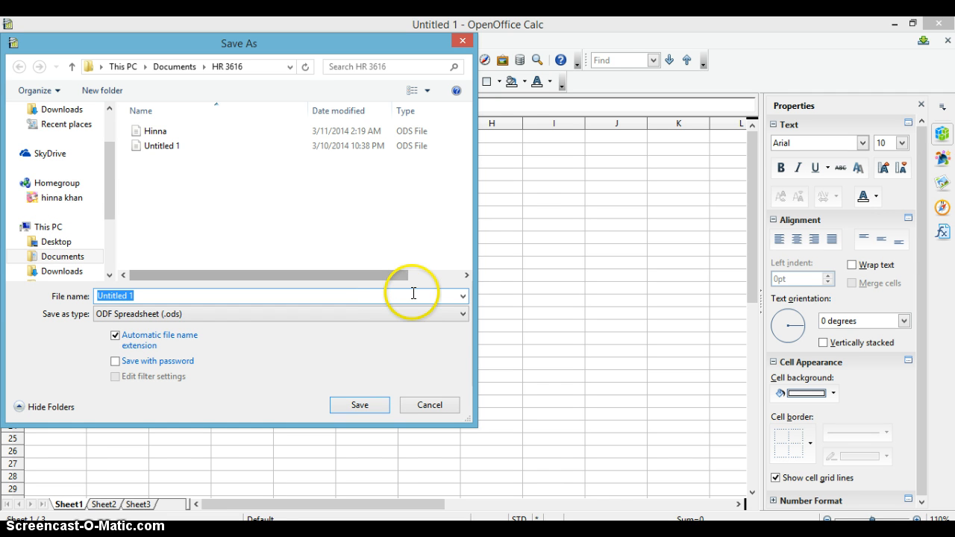
type("Hinna")
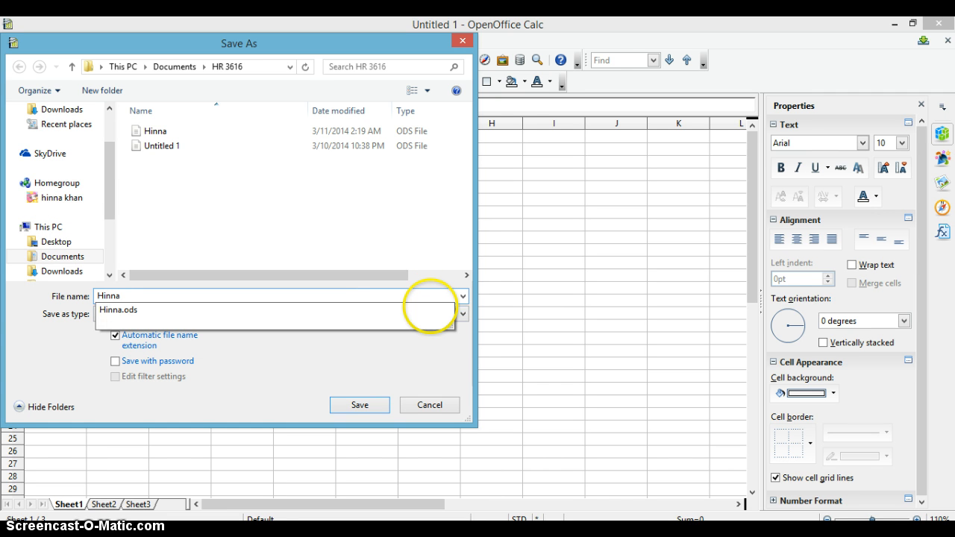
left_click(446, 366)
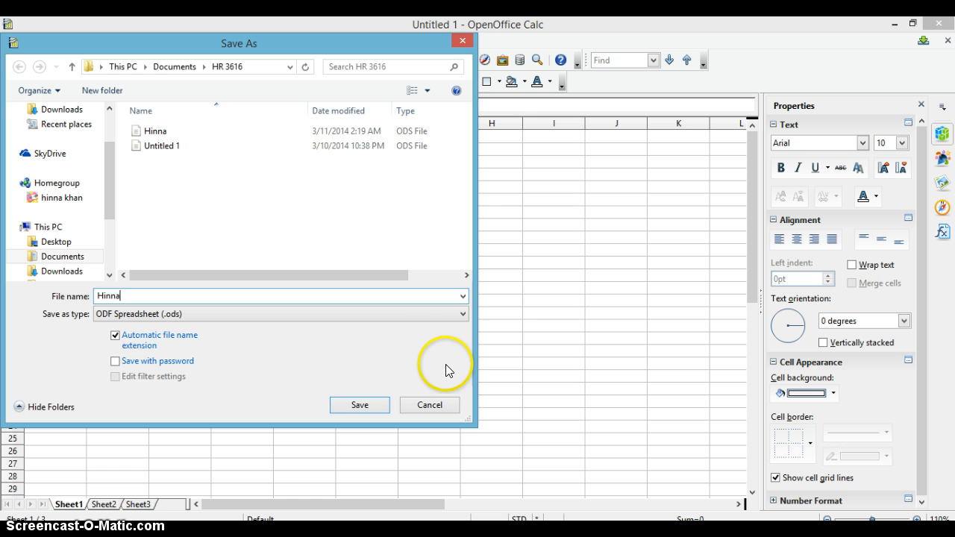
left_click(459, 318)
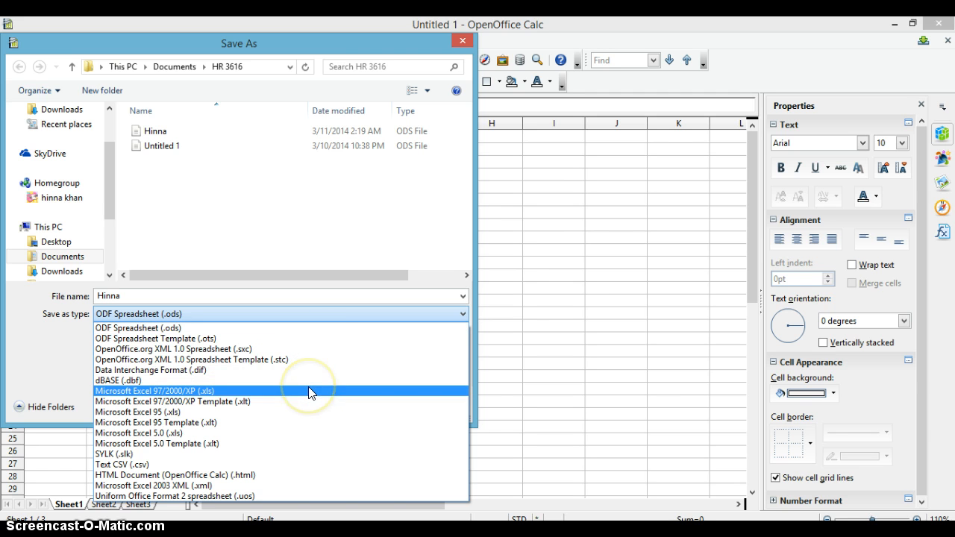
left_click(278, 349)
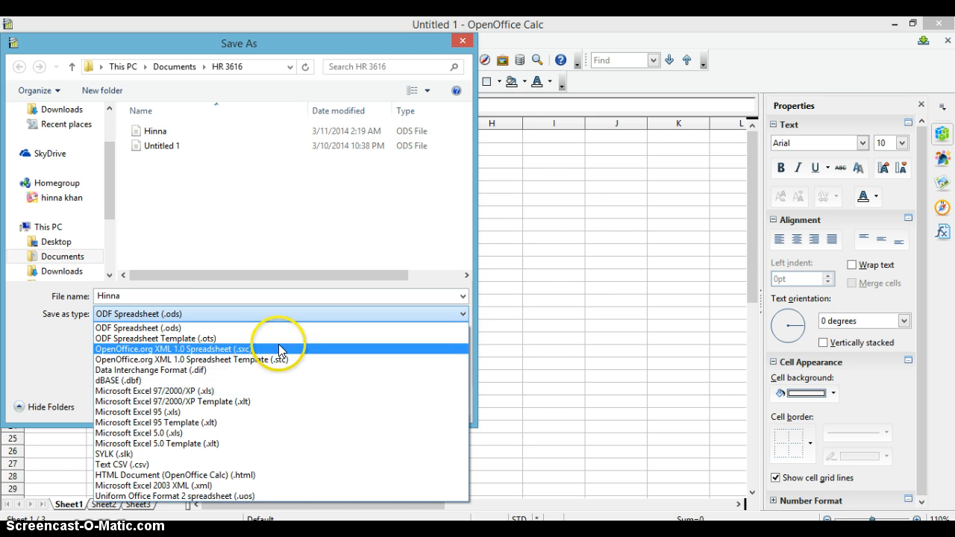
left_click(307, 312)
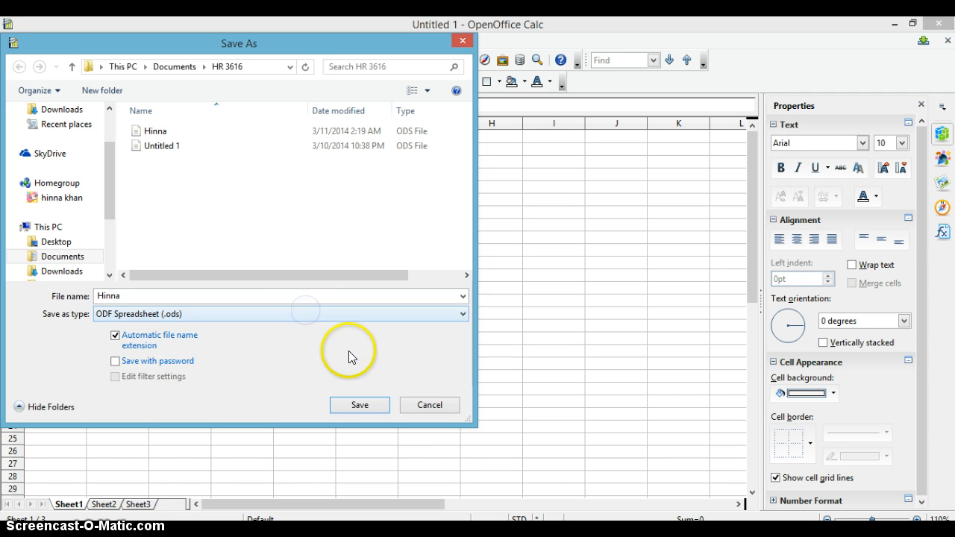
left_click(117, 362)
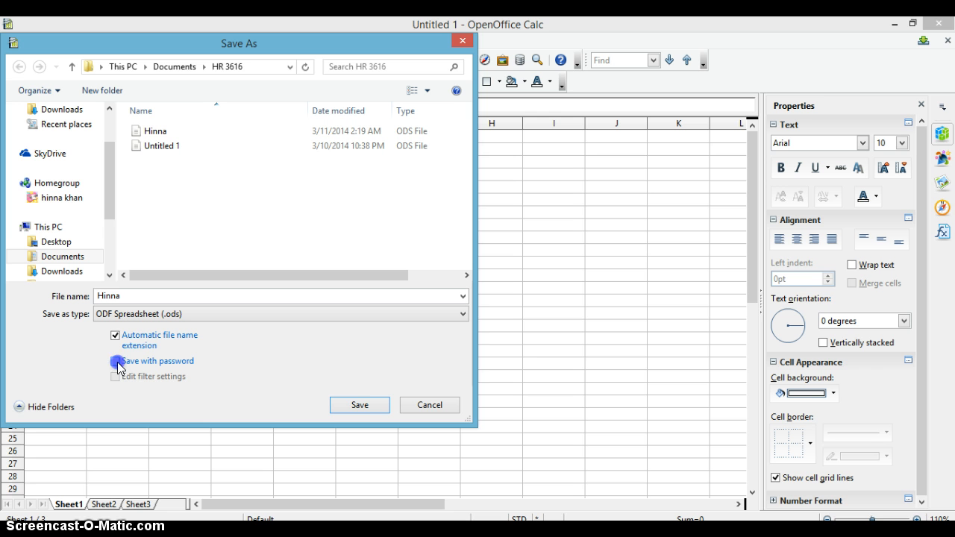
left_click(353, 407)
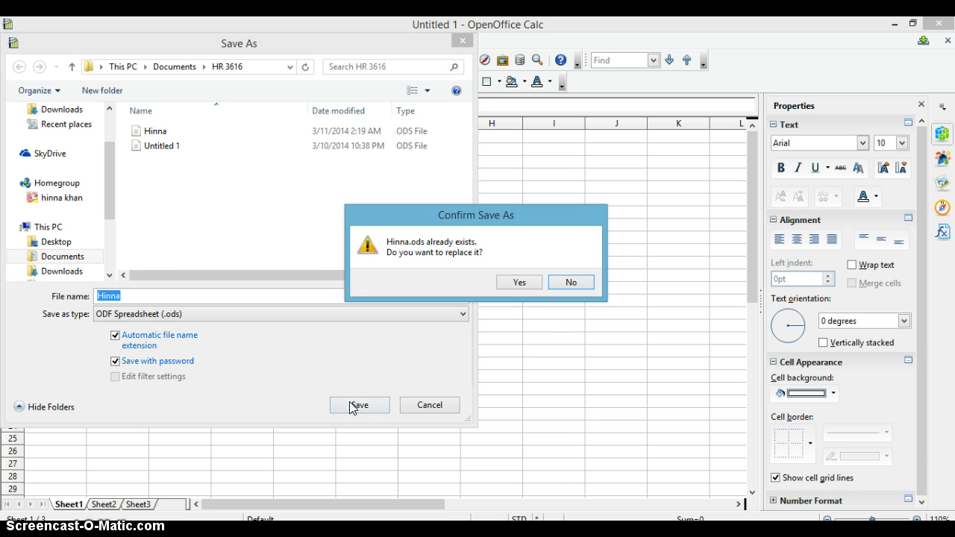
left_click(521, 282)
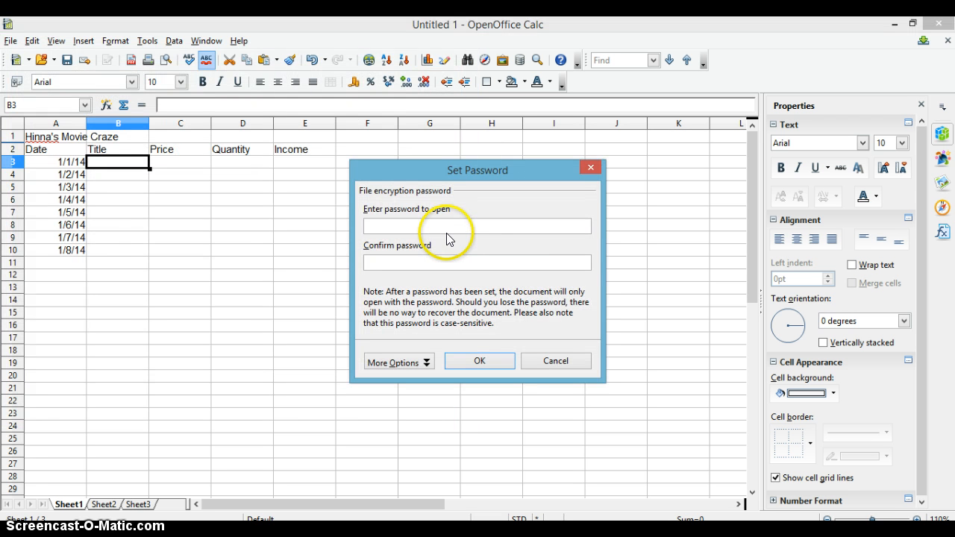
Enter and confirm the file encryption password required to open the document.
left_click(443, 229)
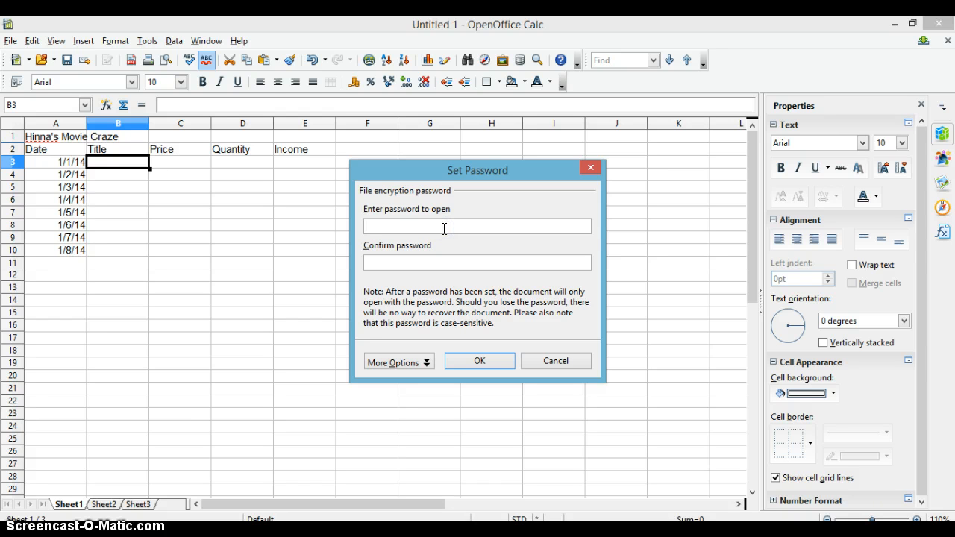
left_click(436, 262)
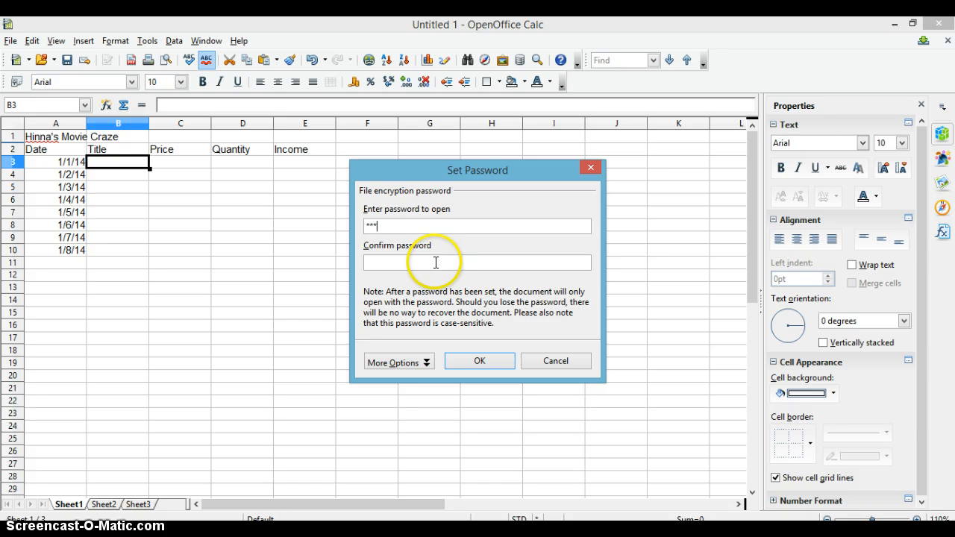
type("**")
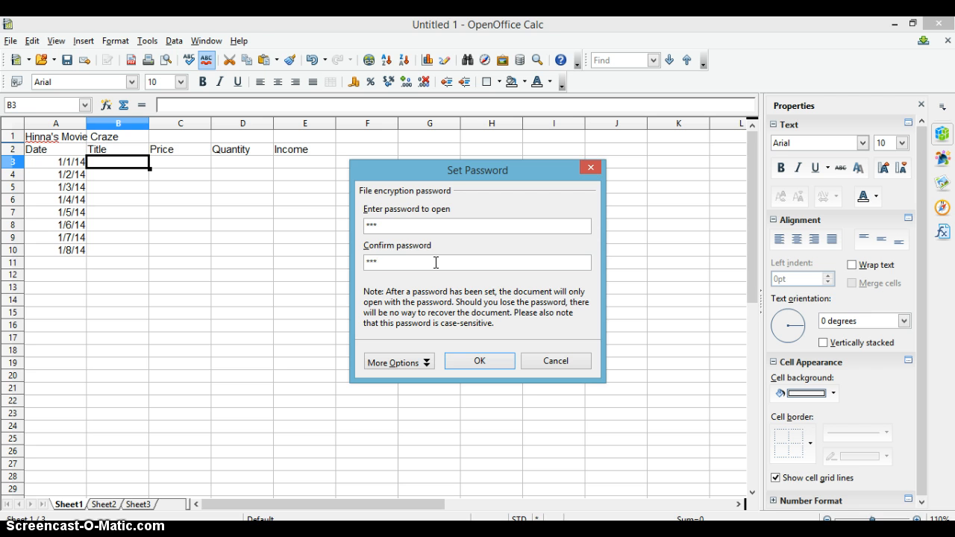
left_click(479, 362)
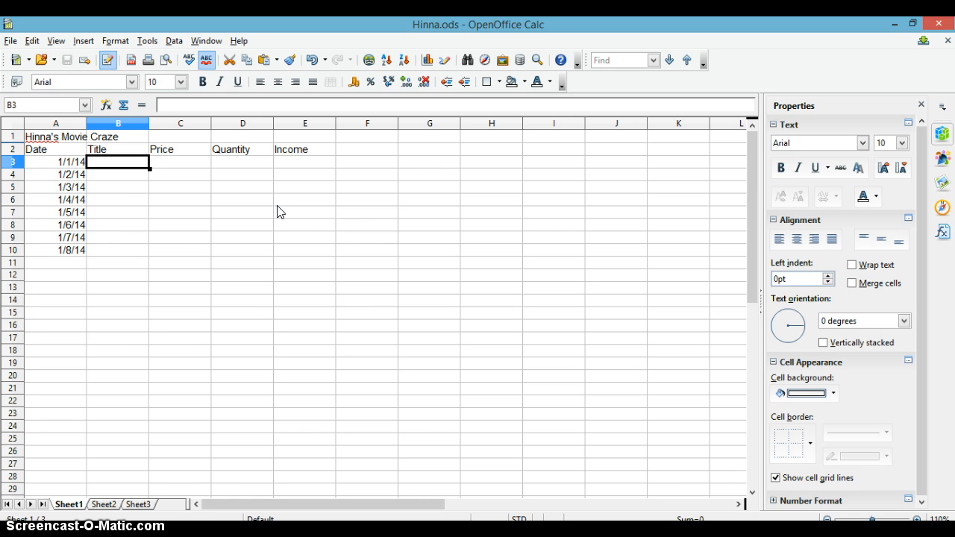
Try to paste the copied list of movie titles at cell B3 and undo the paste.
key("ctrl+v")
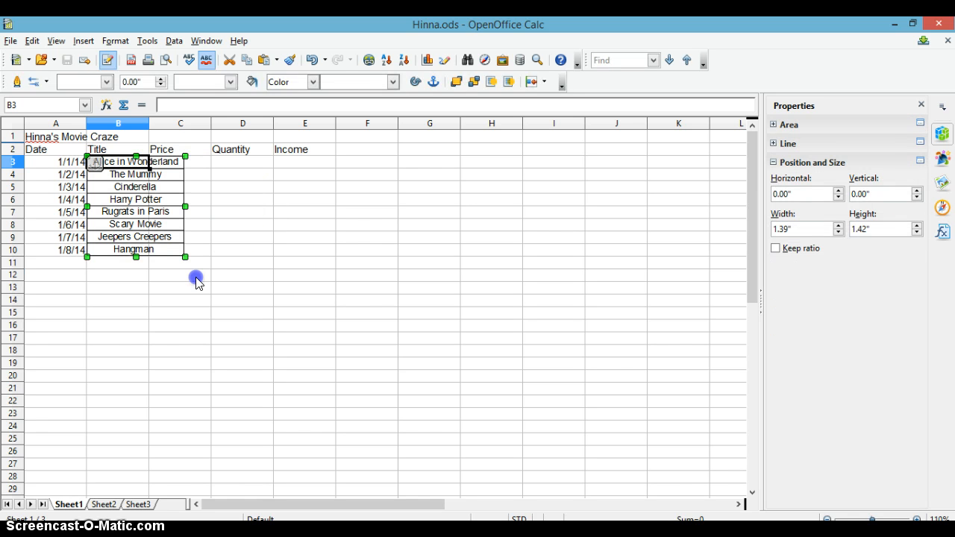
left_click(196, 280)
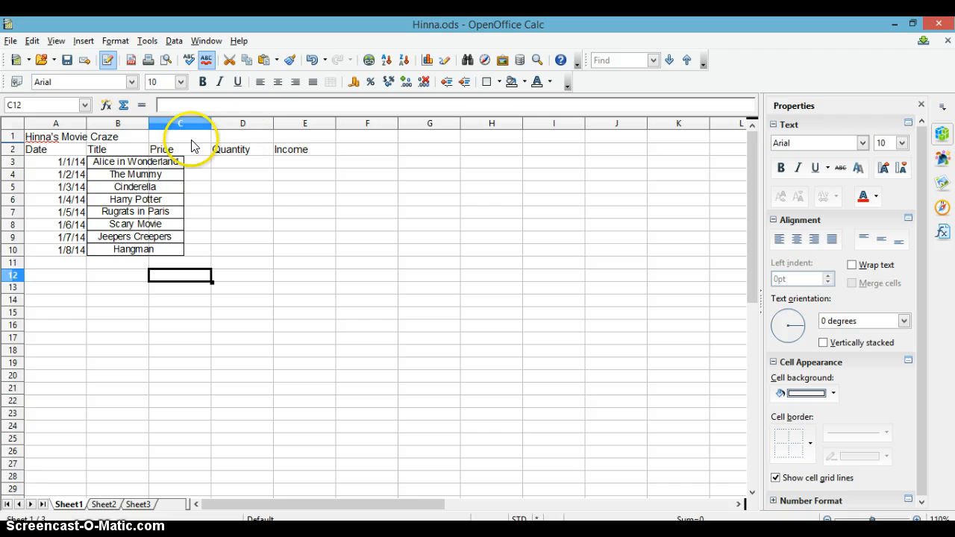
left_click(311, 65)
Enter the movie title Harry Potter in cell B3 under the Title heading.
double_click(138, 162)
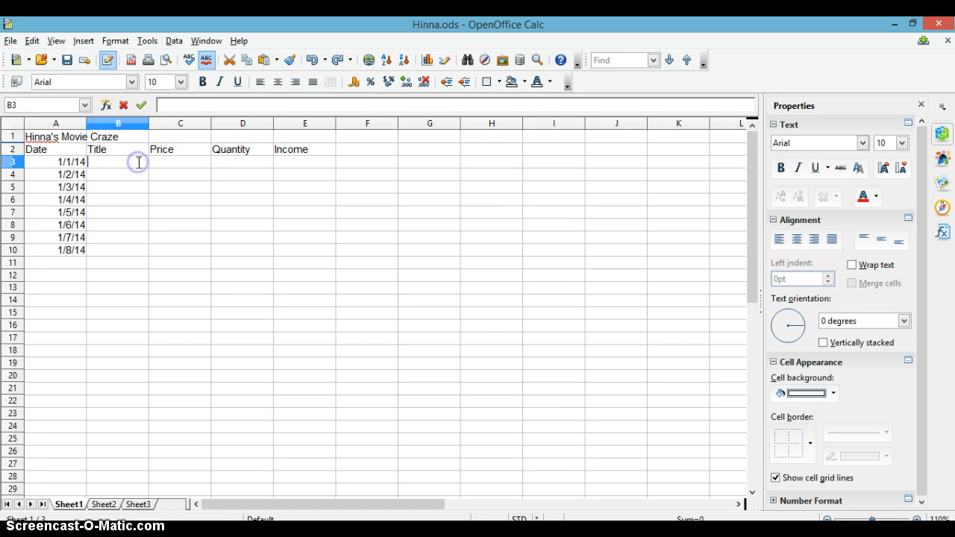
type("Wonder")
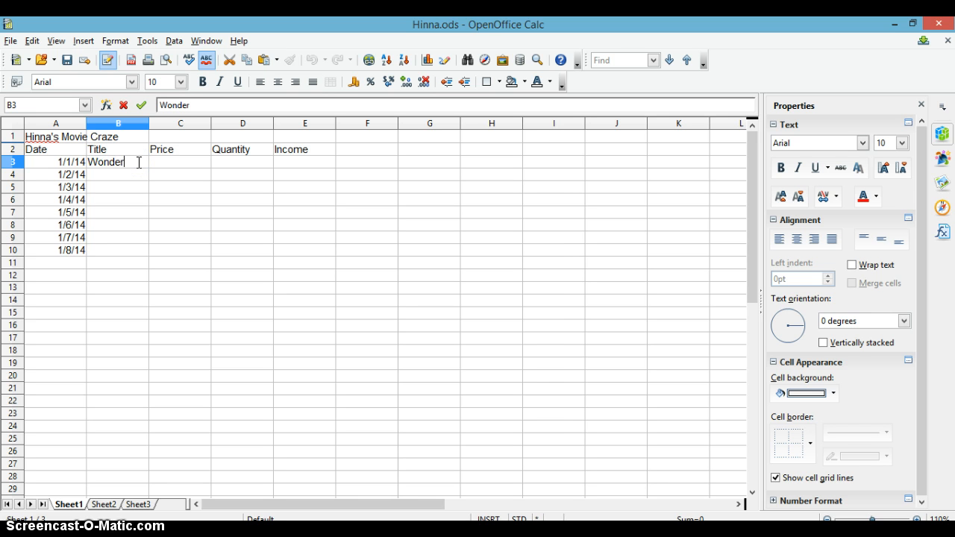
key("BackSpace")
key("BackSpace")
key("BackSpace")
key("BackSpace")
type("er")
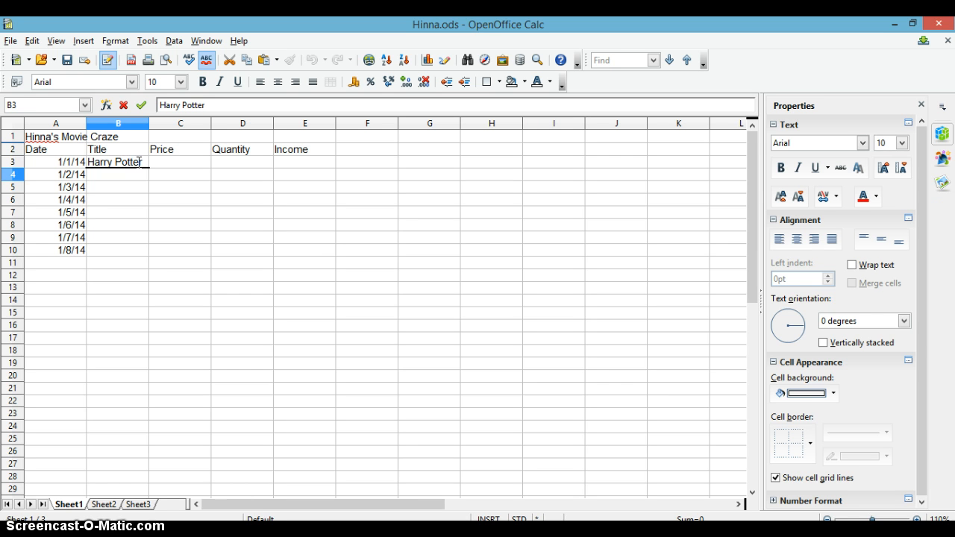
key("Return")
Enter the movie titles Alice in Wonderland in cell B4 and Cinderella in cell B5.
type("Alice in ")
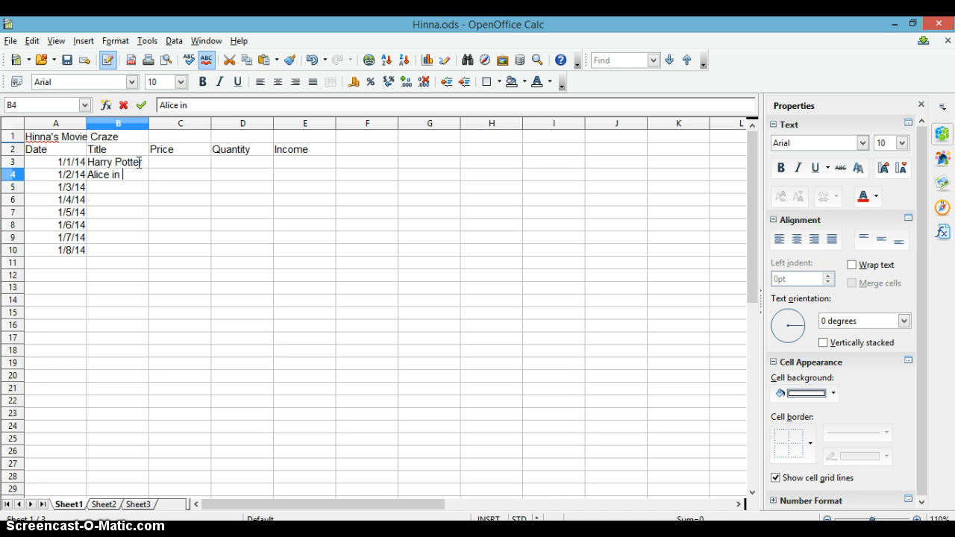
type("Wonderland")
key("Return")
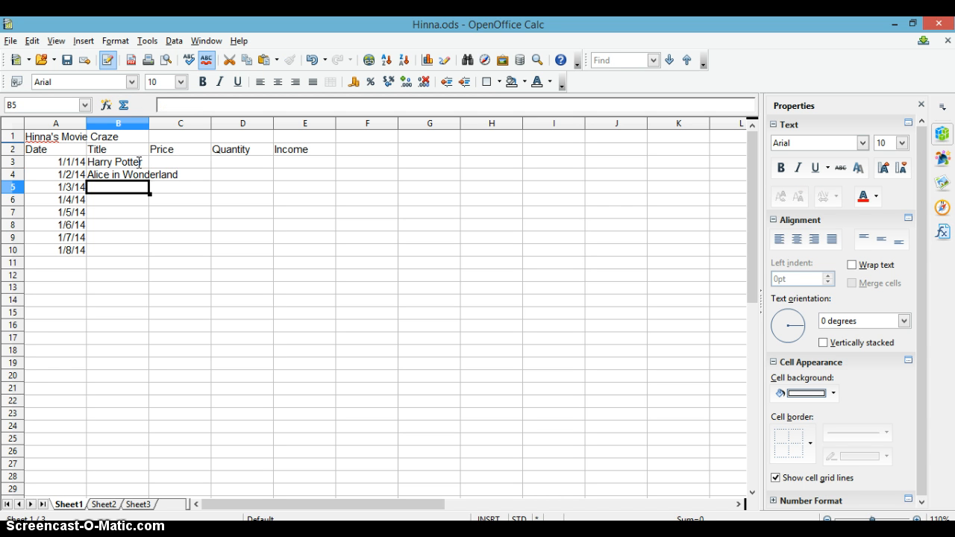
type("Cindere")
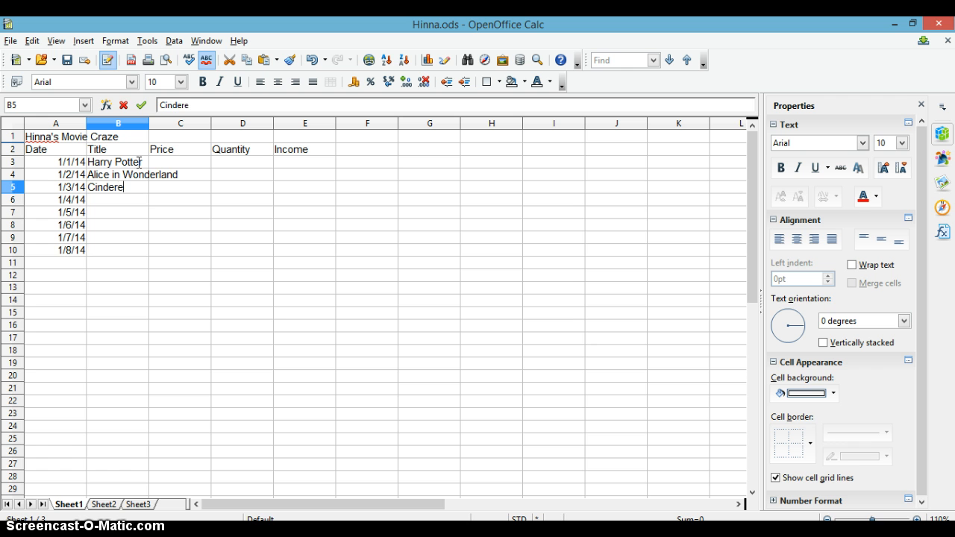
type("lla")
key("Return")
Enter the movie titles Rugrats In Paris in cell B6 and The Mummy Returns in cell B7.
type("Rug")
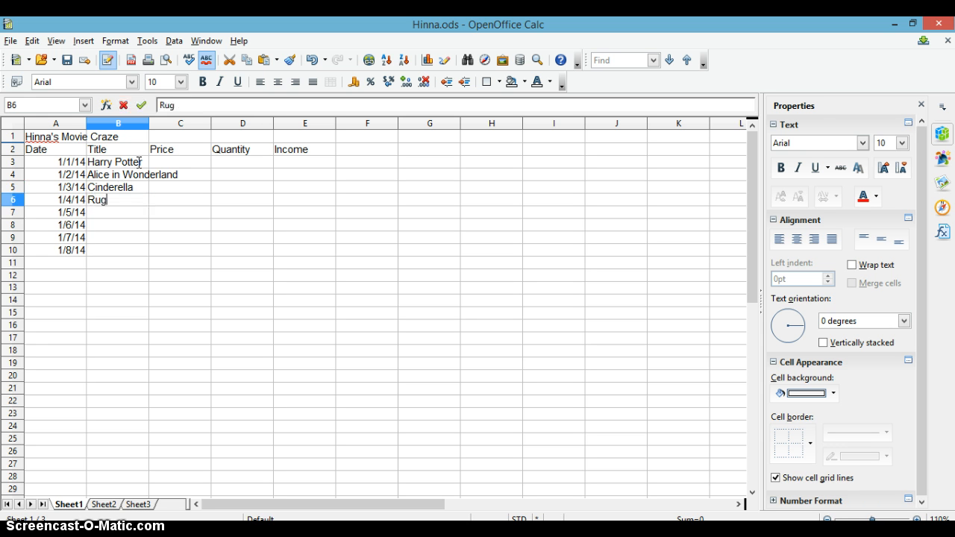
type("rats IN  Paris")
key("Return")
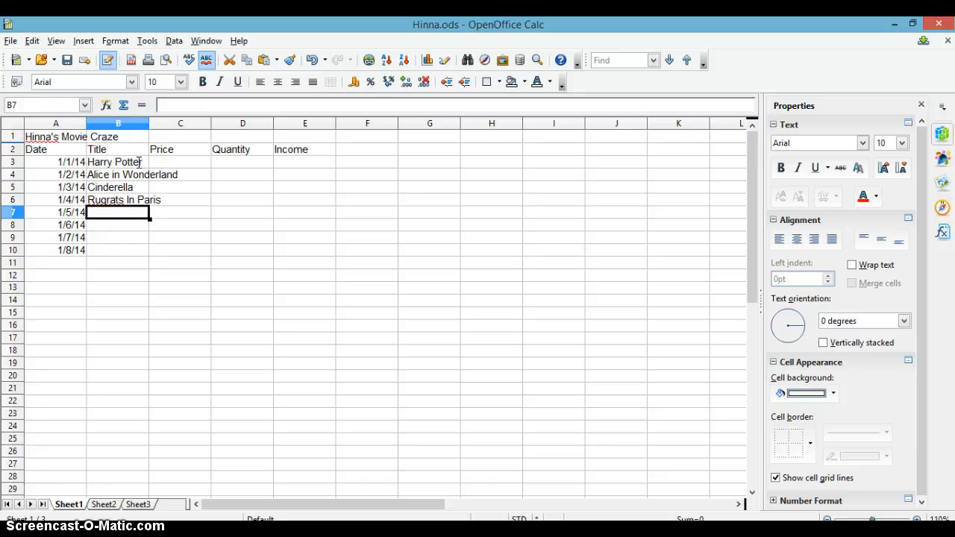
type("The Mu")
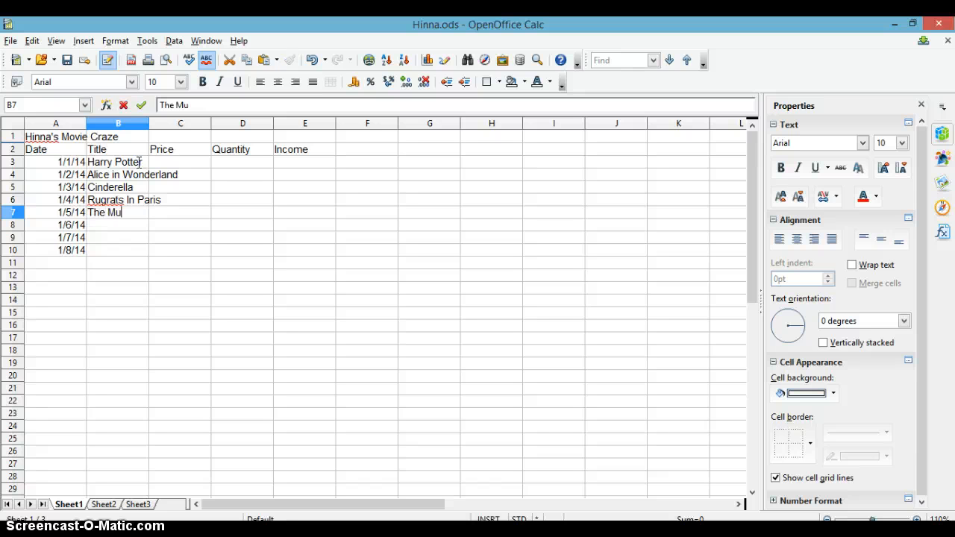
type("mmy REtiur")
type("rns")
key("Return")
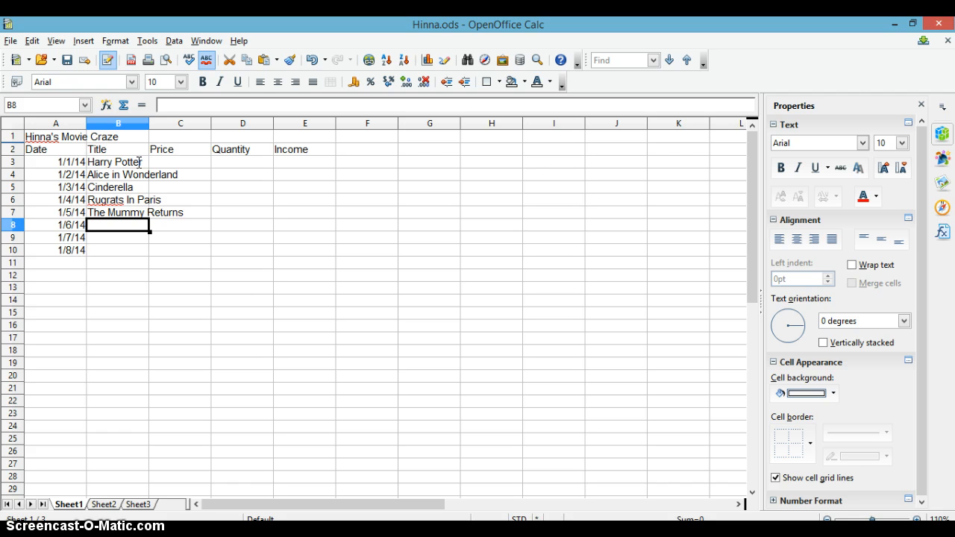
Fill cells B8 to B10 with the movie titles Hello Kitty, The Mango and Titanic.
type("Hello K")
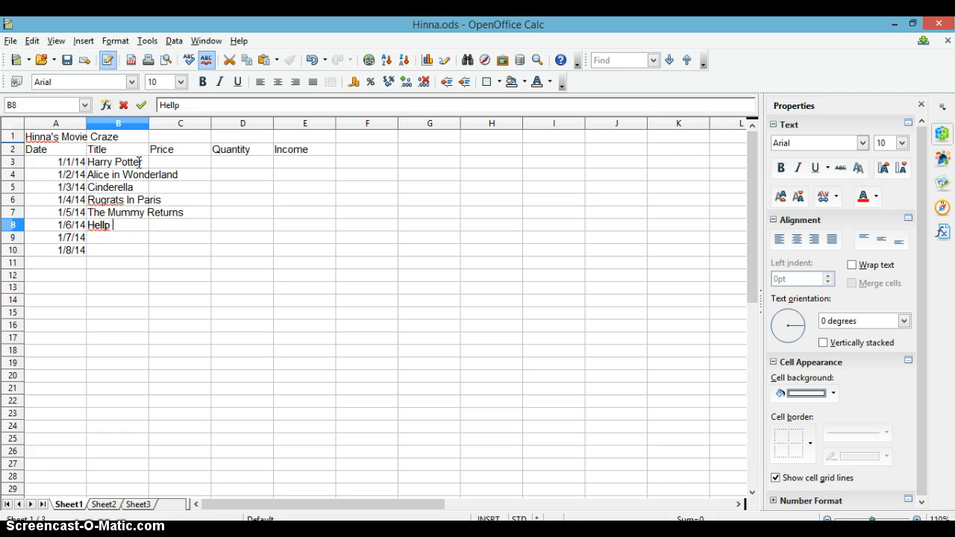
type("itty")
key("Return")
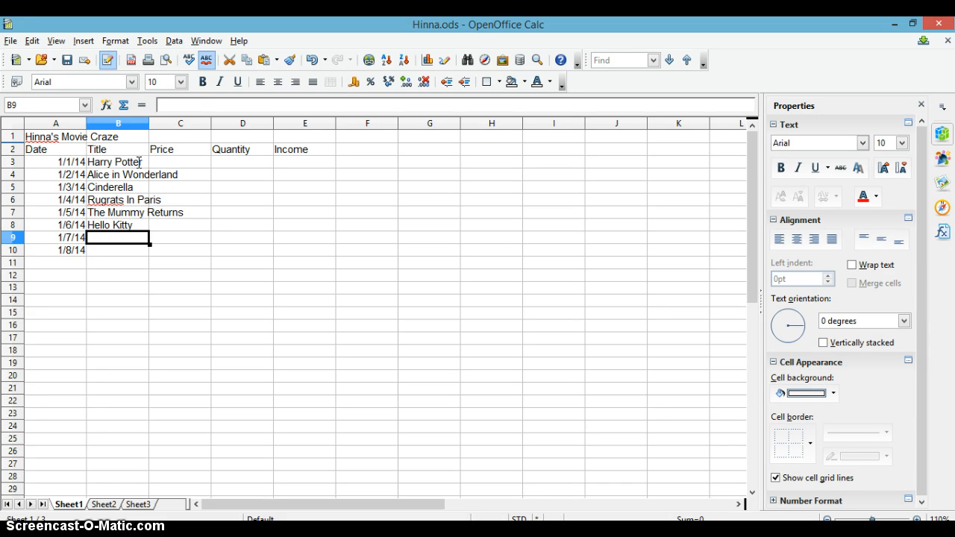
type("M")
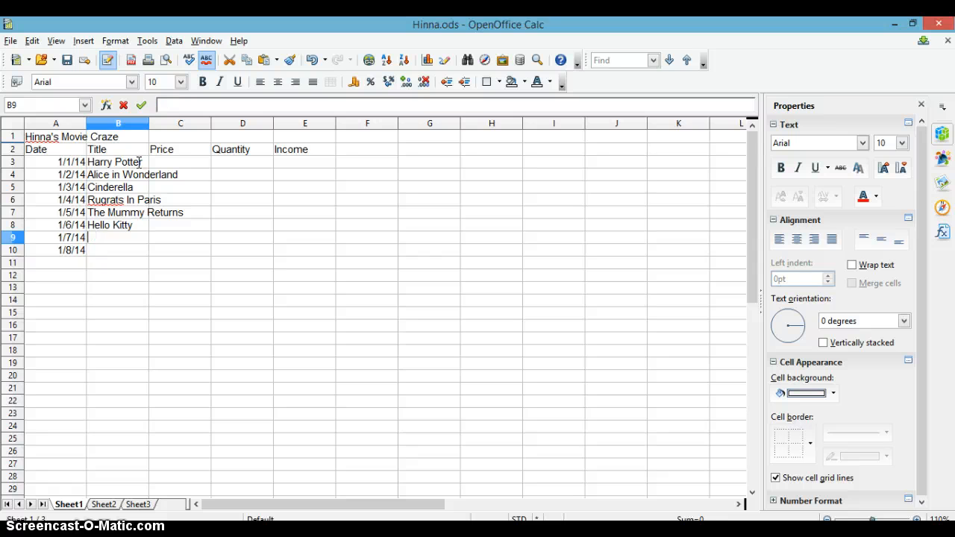
type("The Mana")
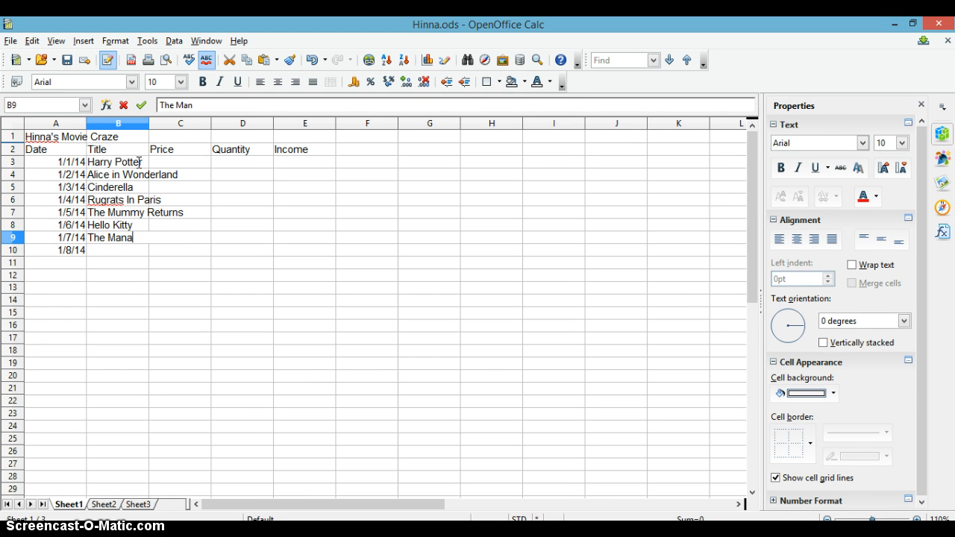
key("BackSpace")
type("go")
key("Return")
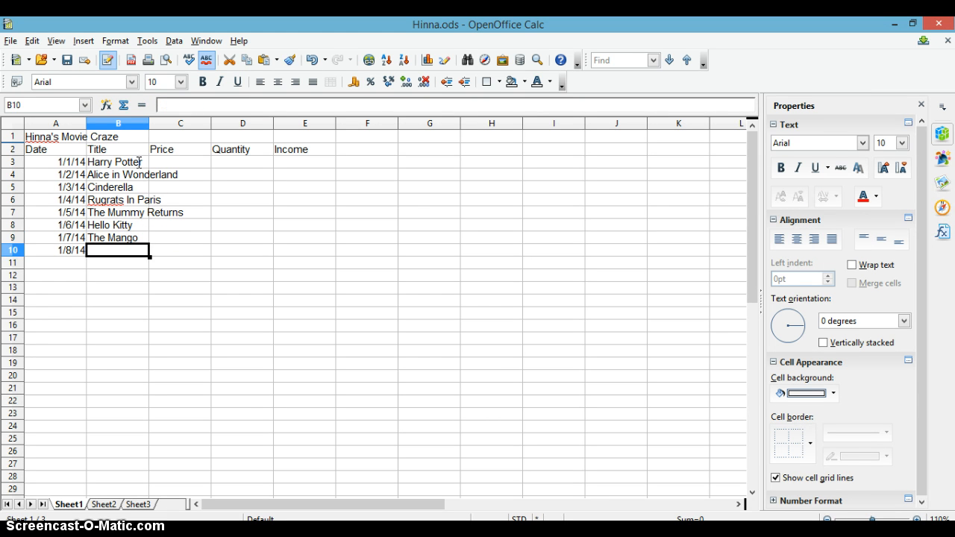
type("Titanic")
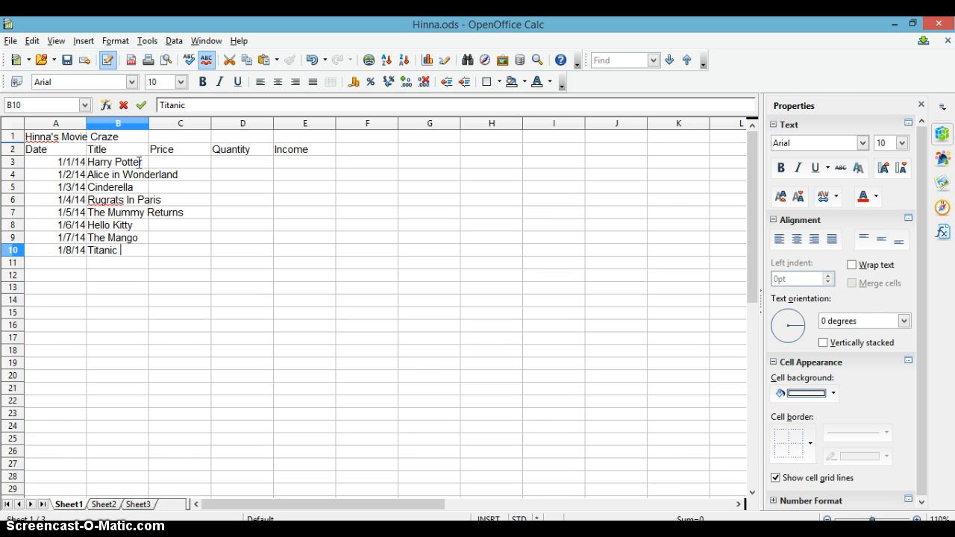
Ignore all spelling flags for the word Rugrats in cell B6.
left_click(108, 200)
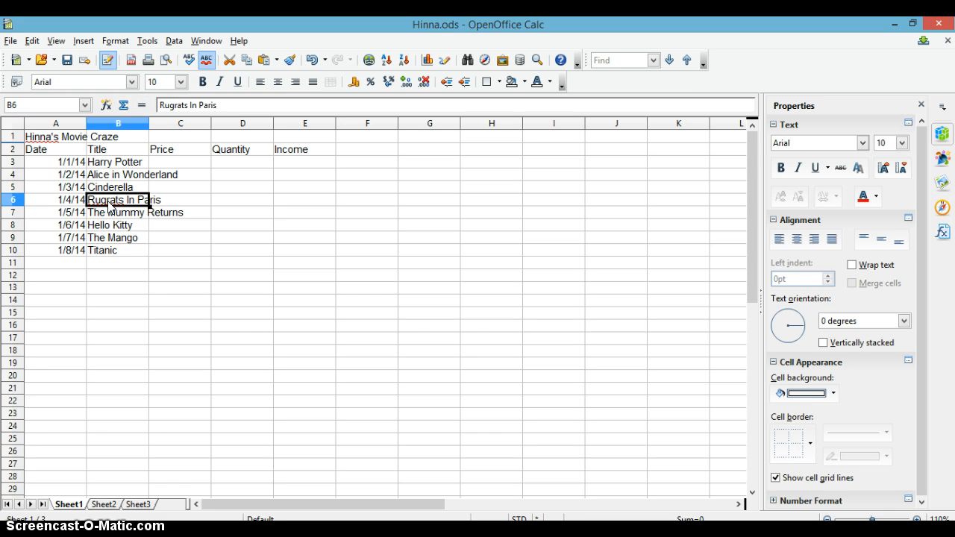
double_click(108, 201)
right_click(108, 201)
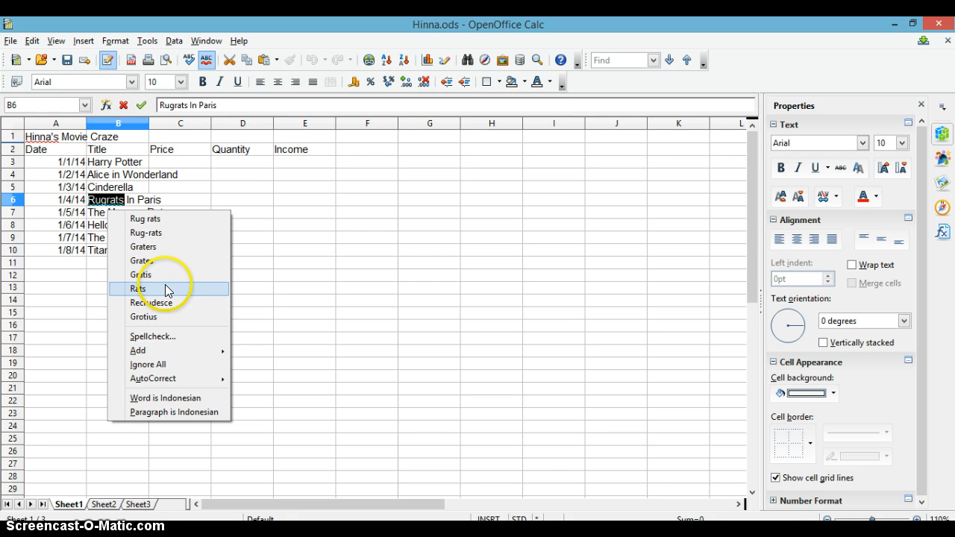
left_click(164, 364)
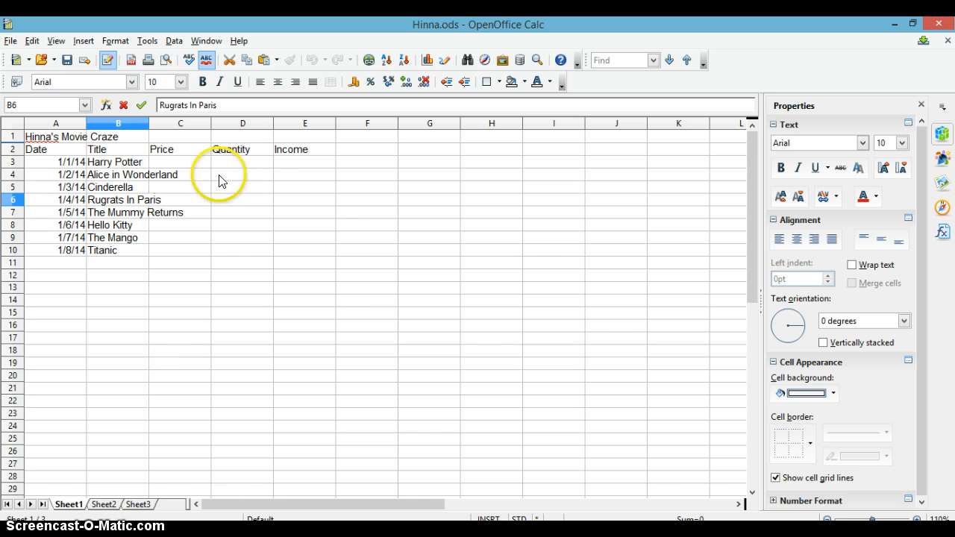
Auto-fit the width of column A to the sheet title in cell A1.
left_click(136, 154)
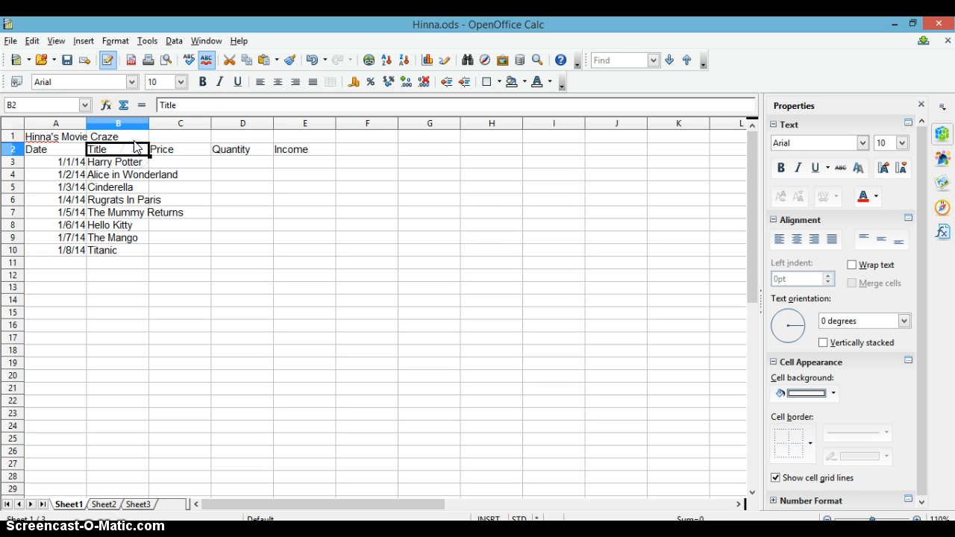
left_click(135, 136)
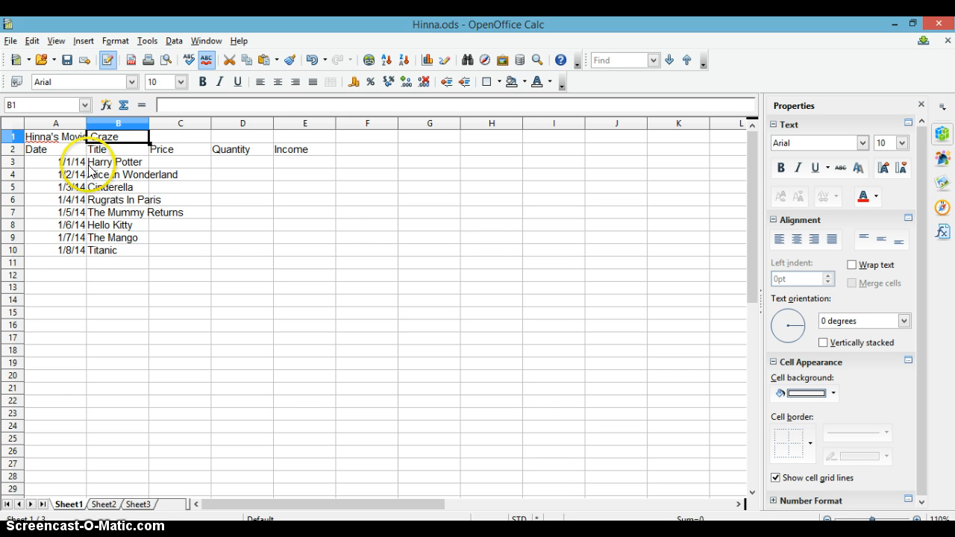
left_click(74, 149)
left_click(56, 139)
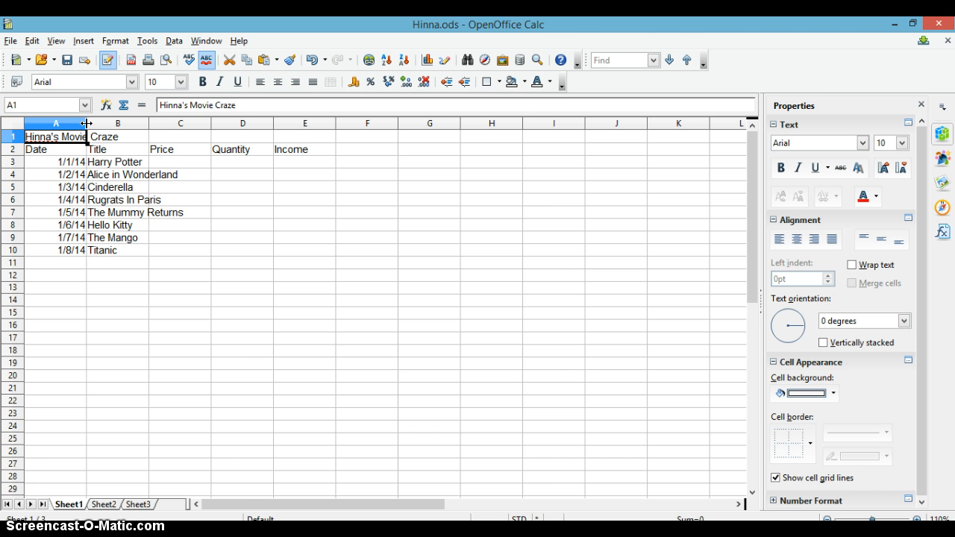
double_click(87, 123)
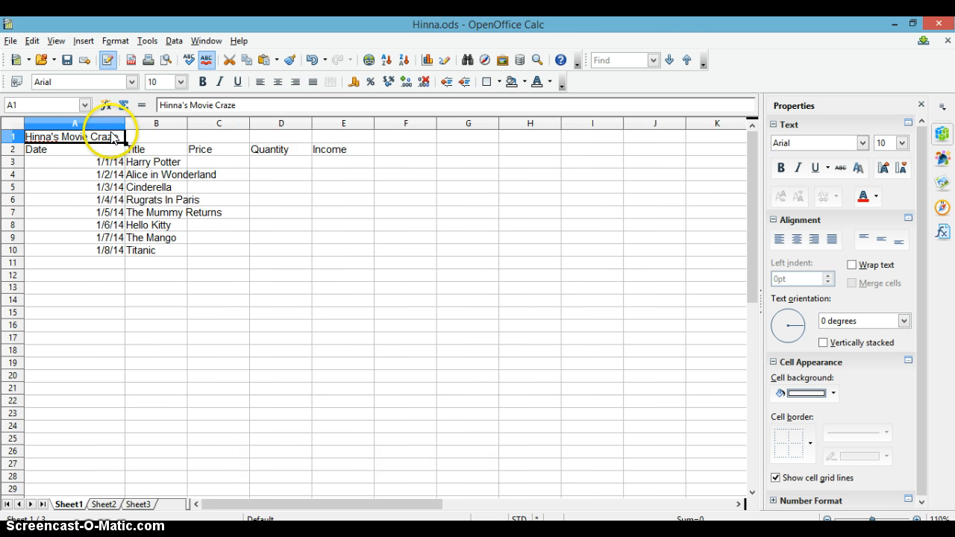
left_click(134, 150)
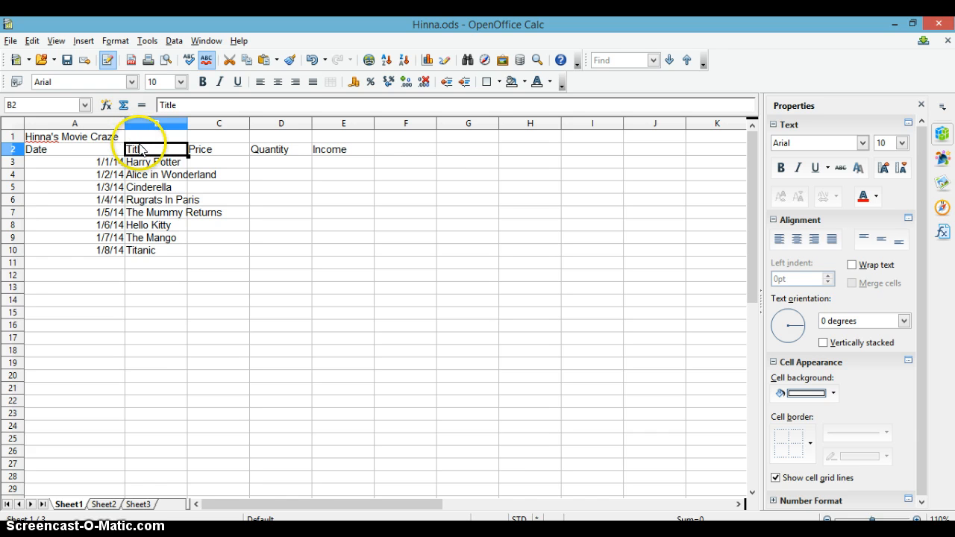
left_click(114, 140)
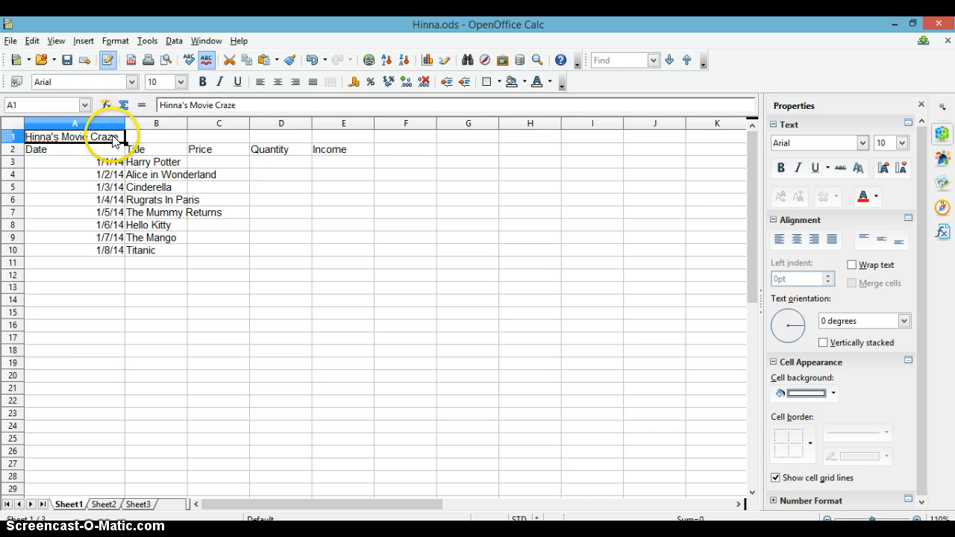
Widen column B until the longest movie title, The Mummy Returns, fits inside it.
left_click(173, 152)
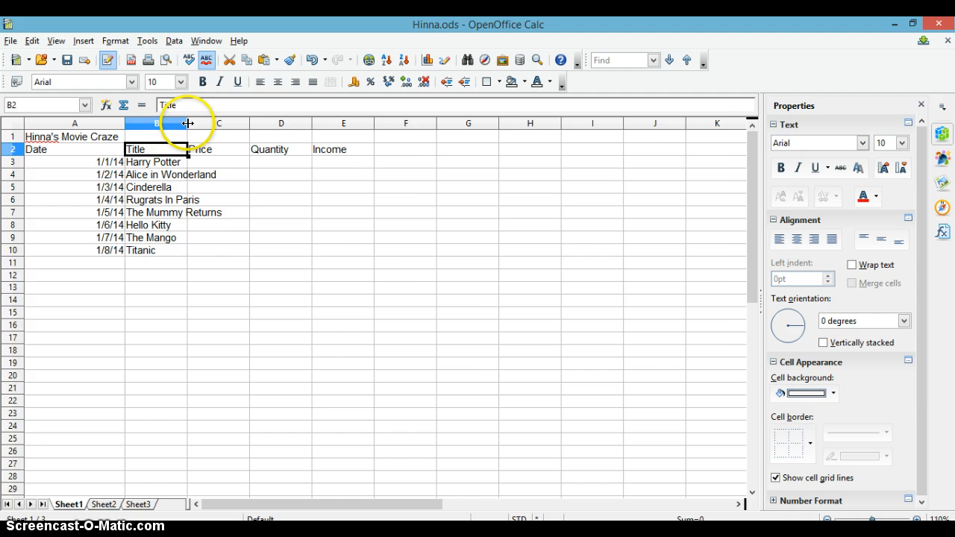
left_click_drag(188, 123, 229, 123)
left_click(208, 249)
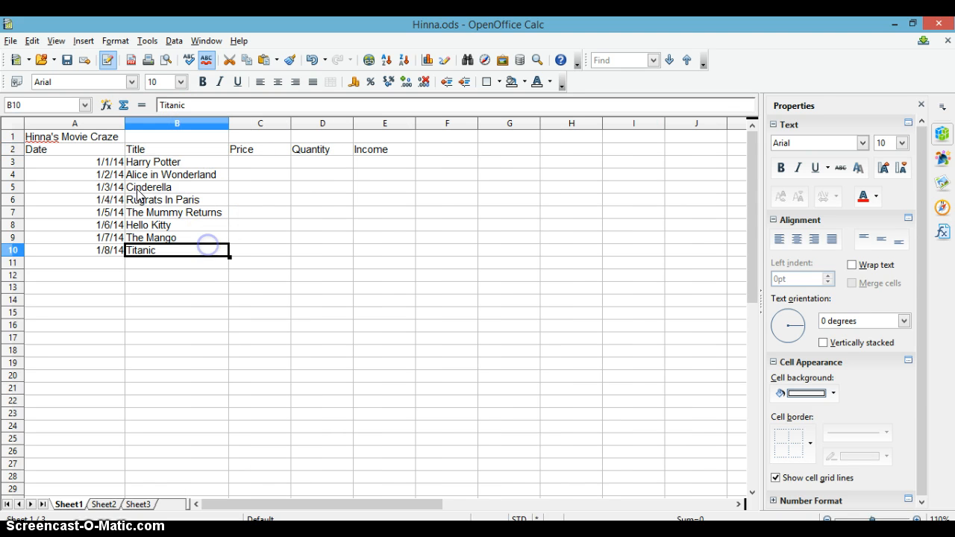
left_click(80, 149)
left_click(166, 259)
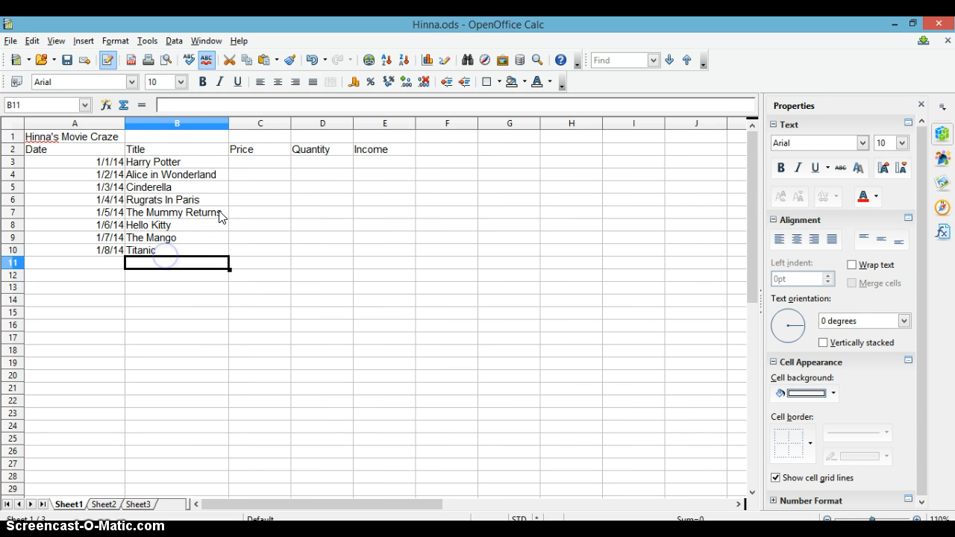
Enter the prices 2.36, 5.2 and 1.22 in cells C3 to C5.
left_click(236, 160)
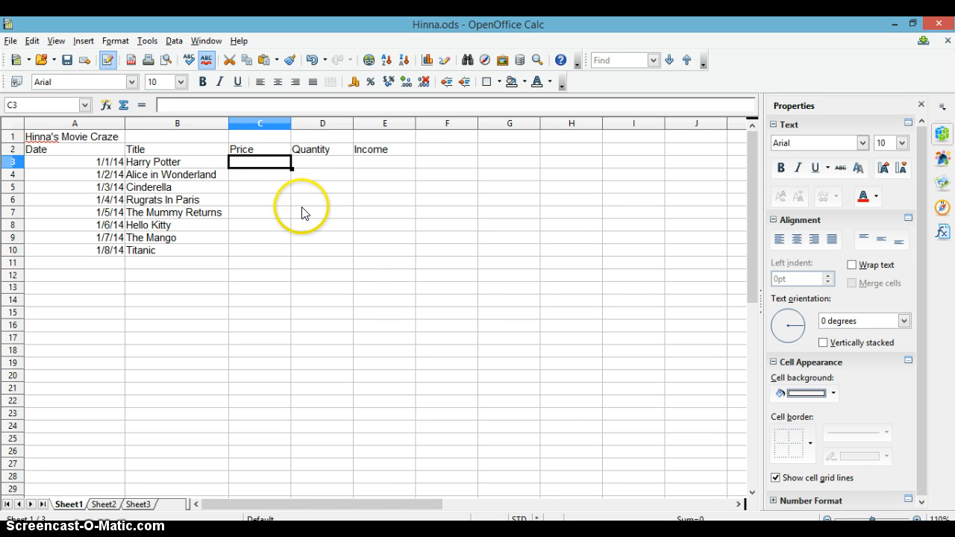
type("2.36")
key("Return")
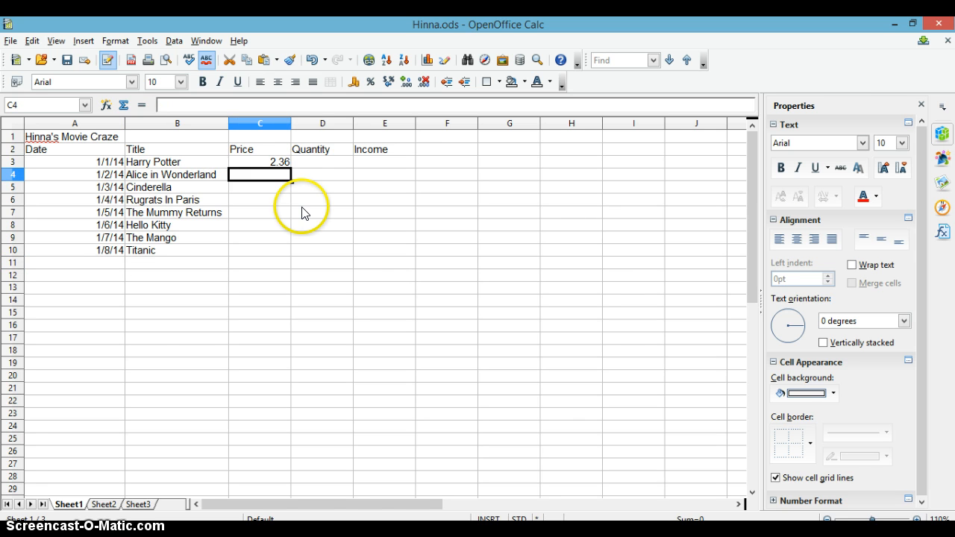
type("5.2")
type("1.")
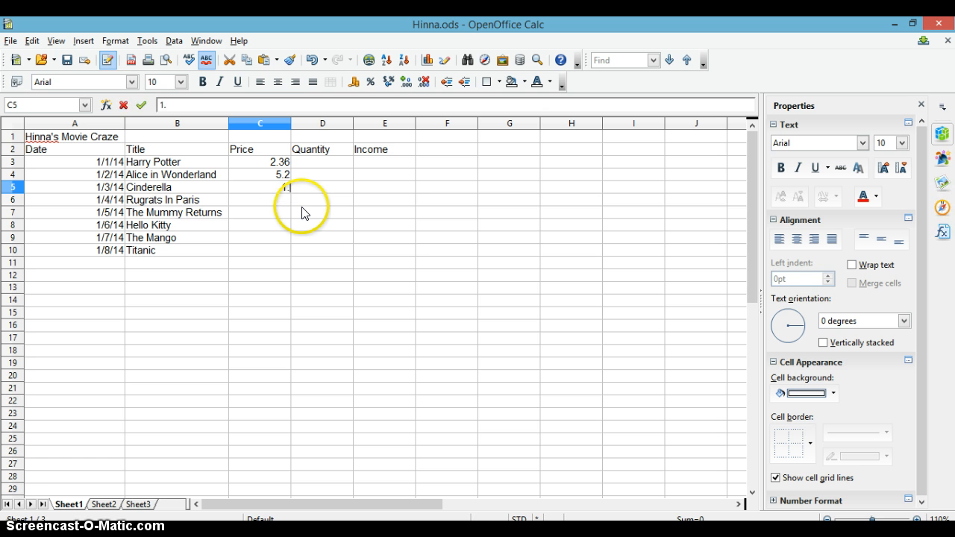
type("223")
key("Return")
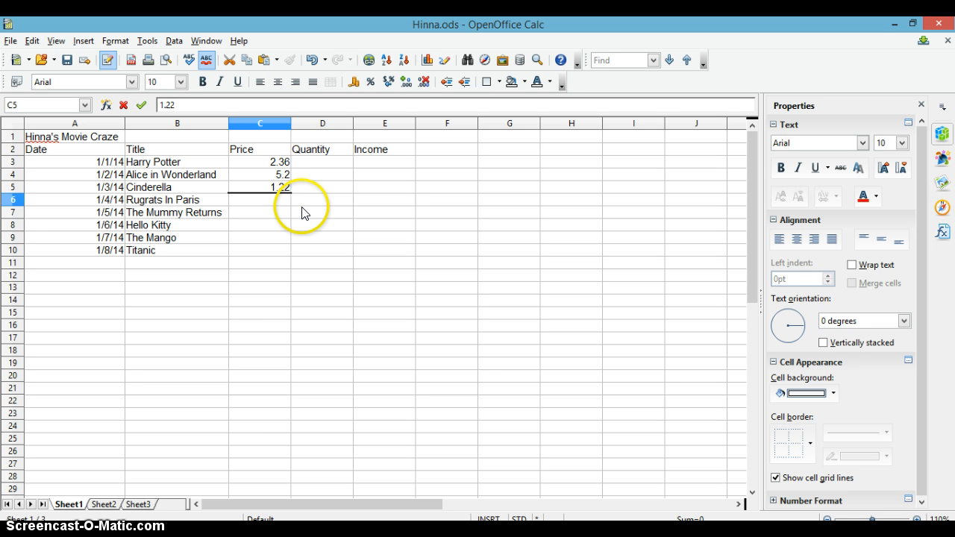
Fill cells C6 to C9 with the prices 5.02, 3.00, 4 and 6.00.
type("5.0")
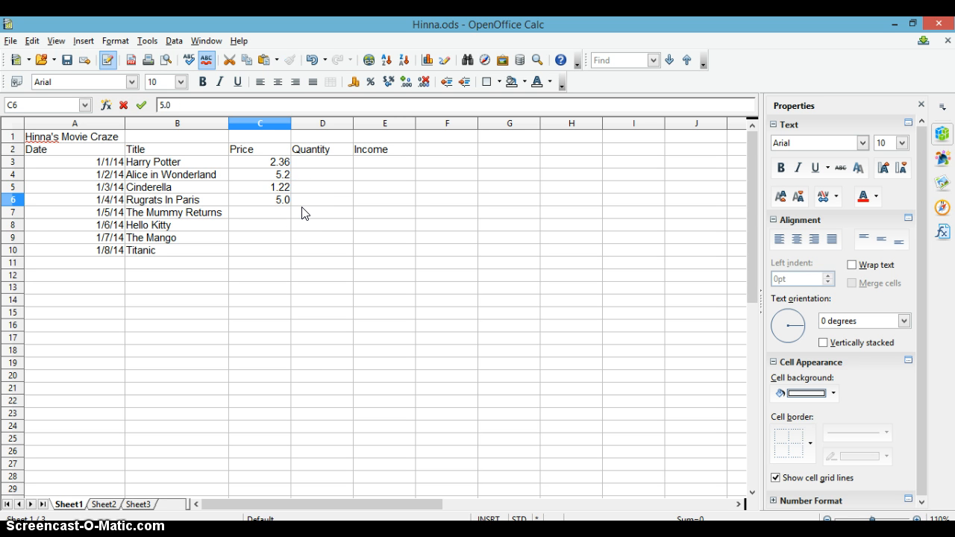
type("2")
key("Return")
type("3.")
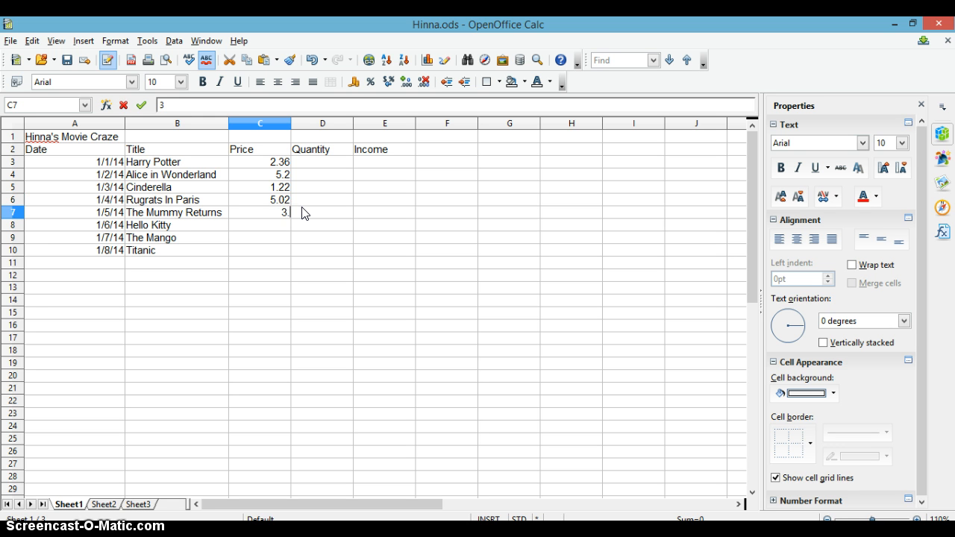
type("00")
key("Return")
type("4")
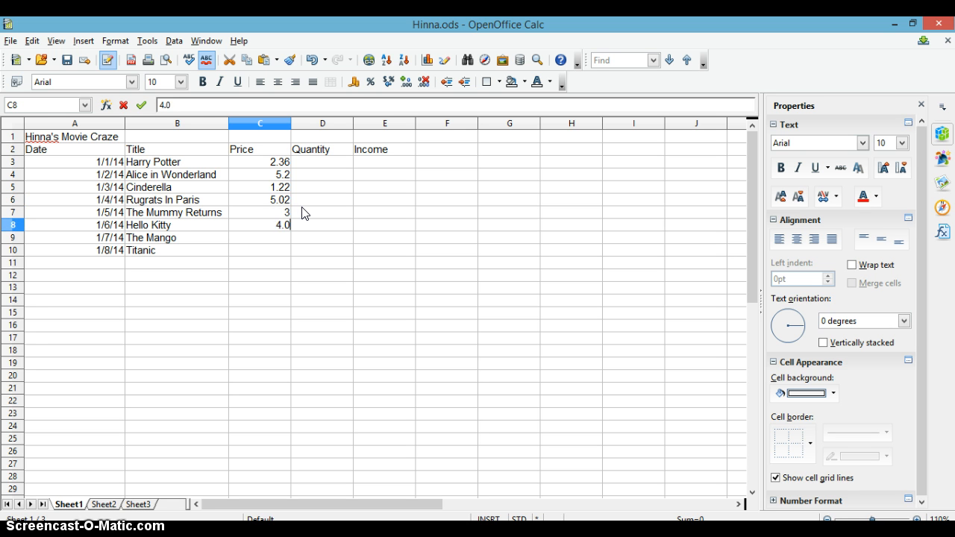
key("Return")
type("6.00")
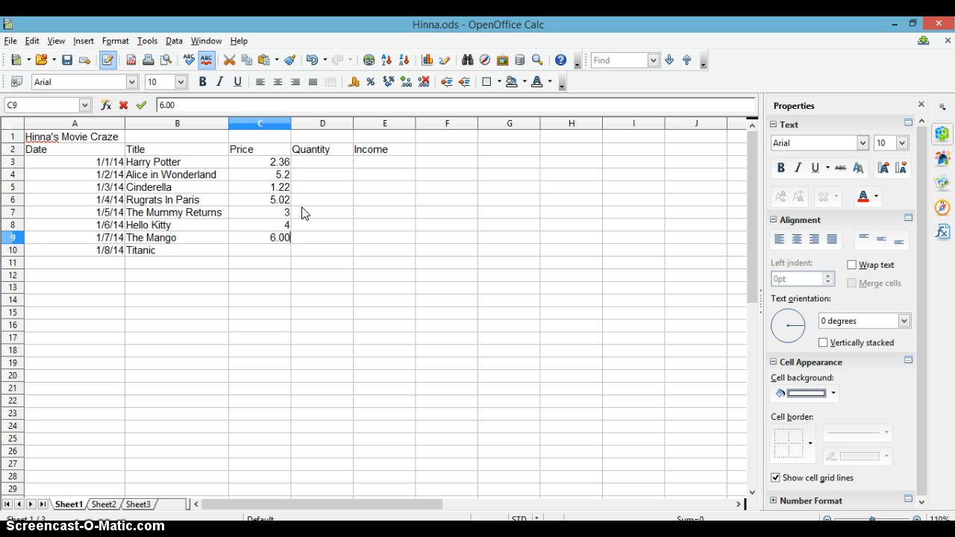
Enter the quantities 2, 20, 15 and 52 in cells D3 to D6.
left_click(322, 163)
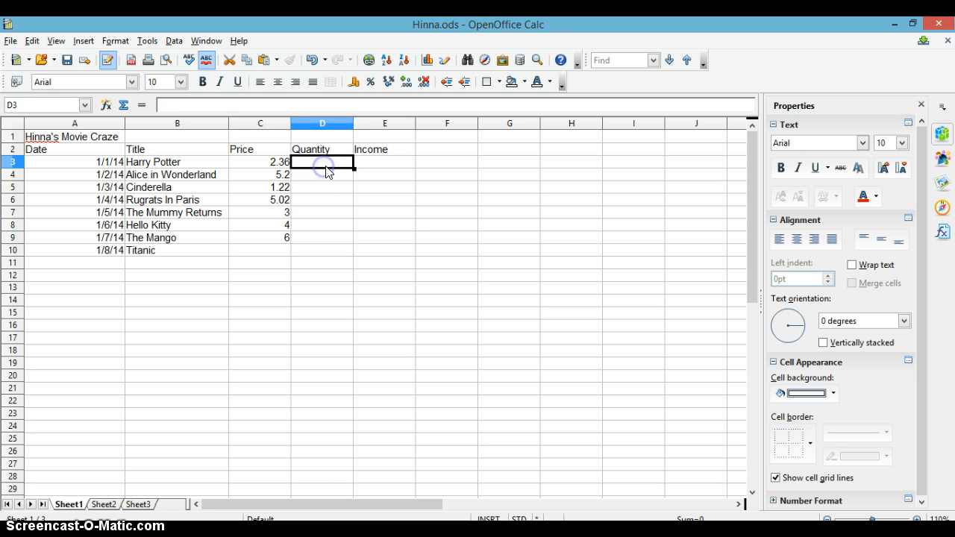
type("2")
key("Return")
type("20")
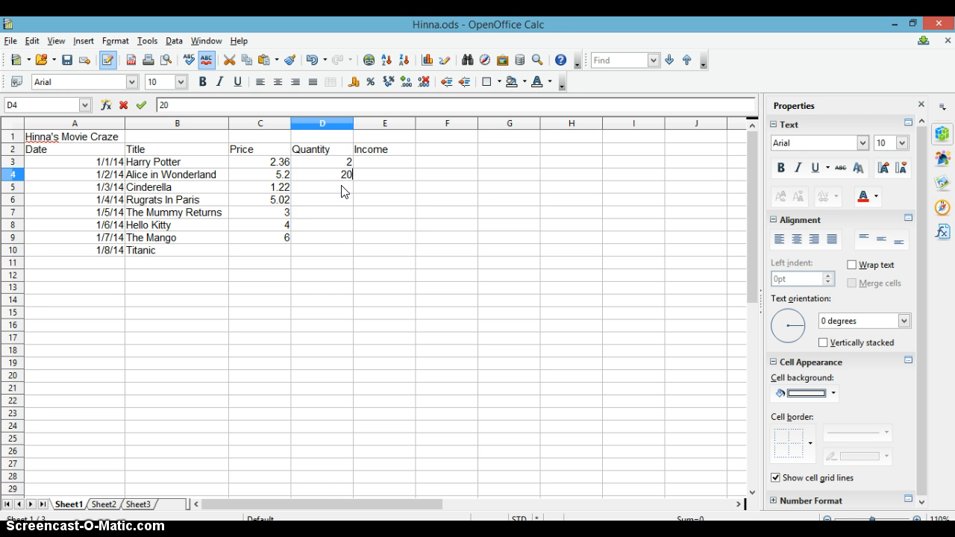
key("Left")
left_click(341, 191)
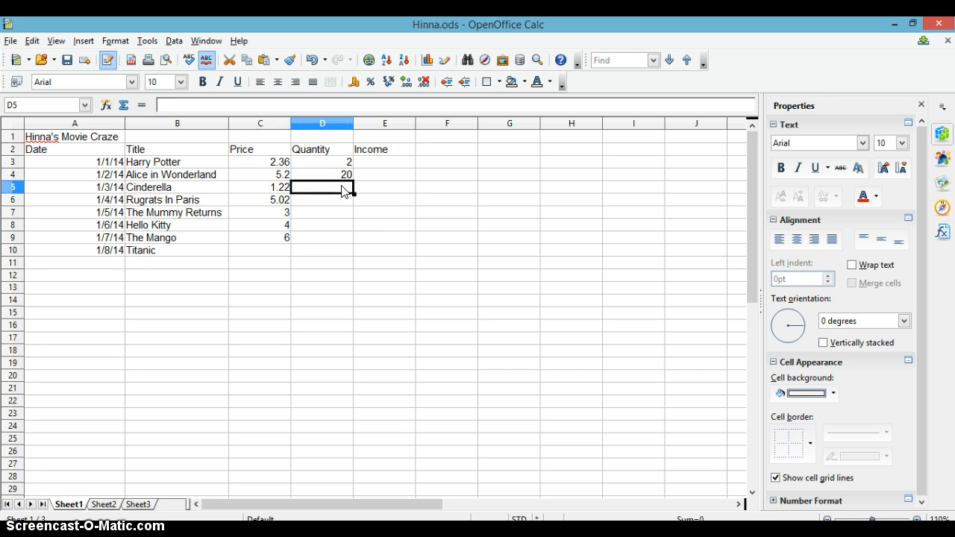
type("5015")
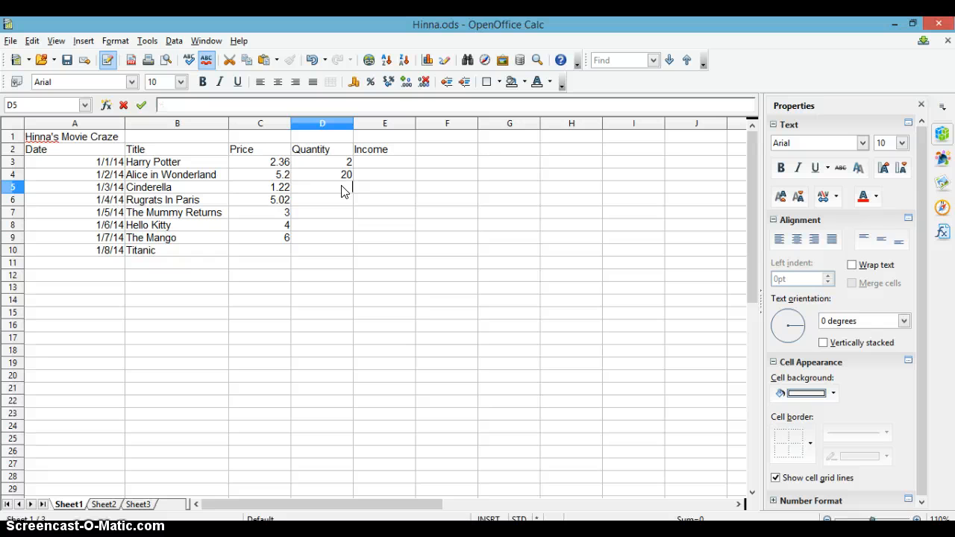
key("Return")
type("52")
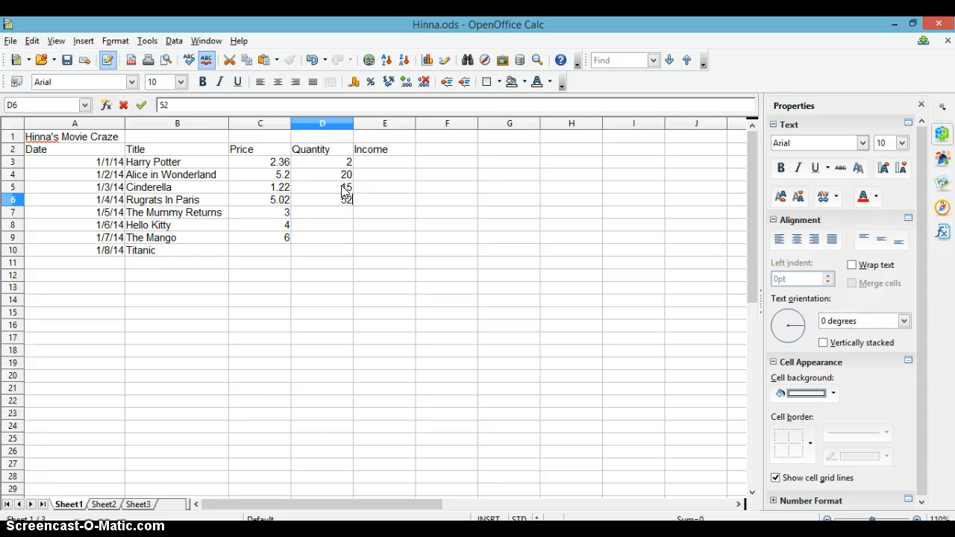
key("Return")
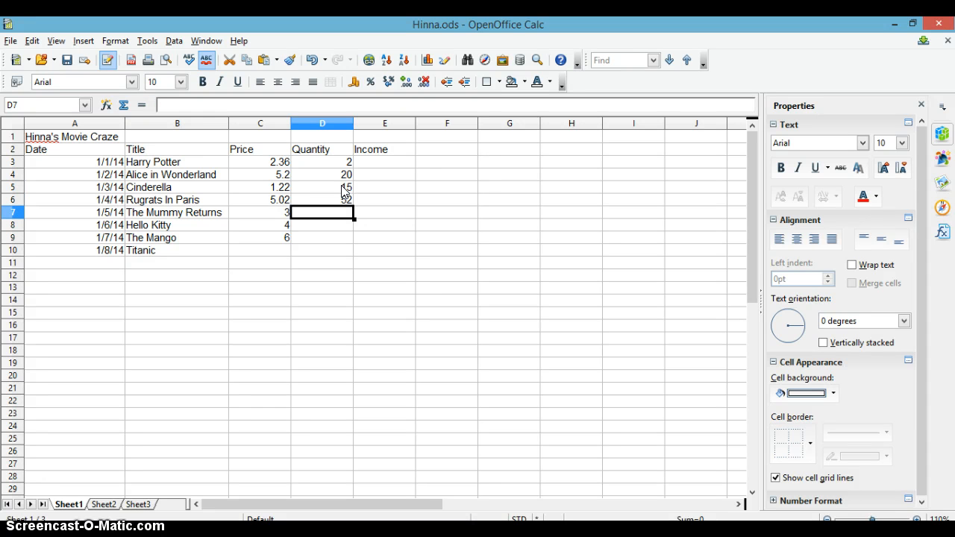
Fill cells D7 to D10 with the quantities 31, 12, 7 and 2.
type("31")
key("Return")
type("12")
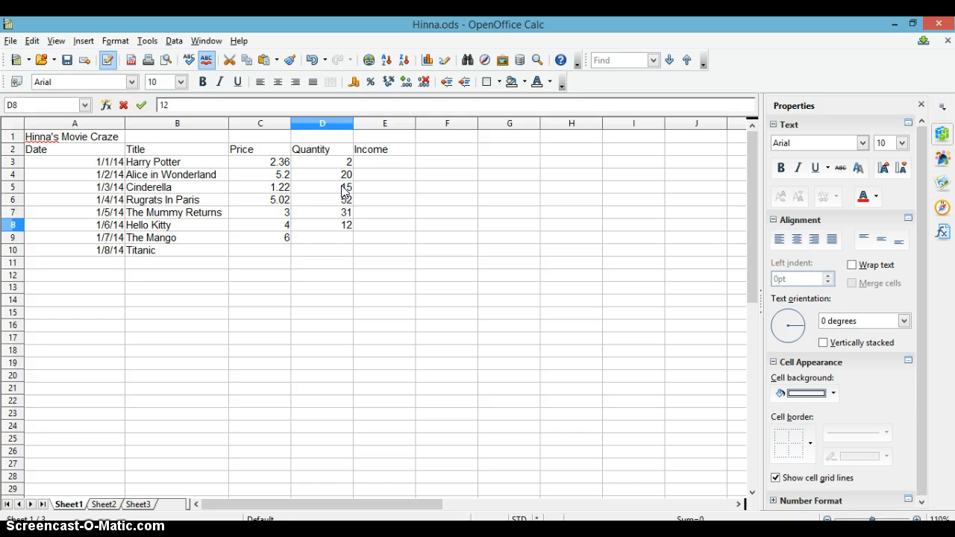
key("Return")
type("7")
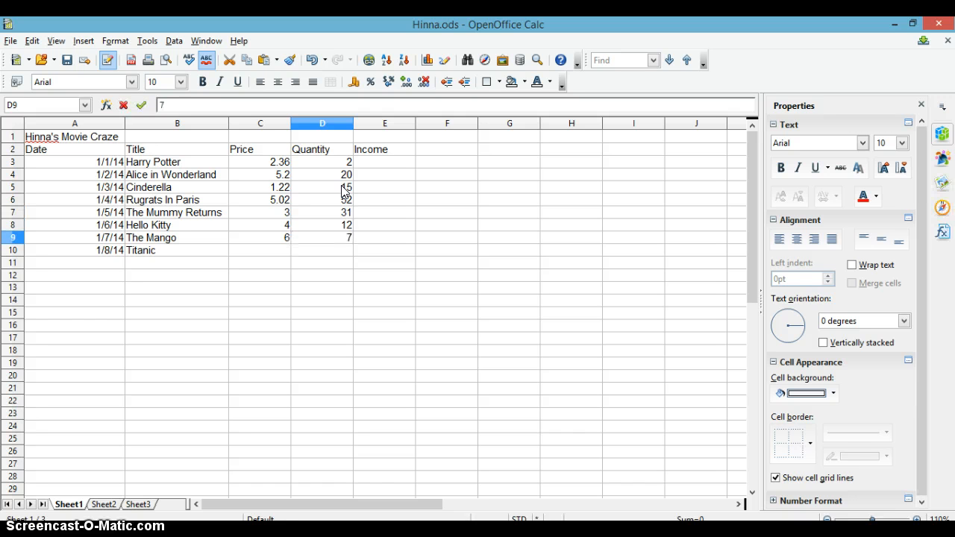
key("Return")
type("2")
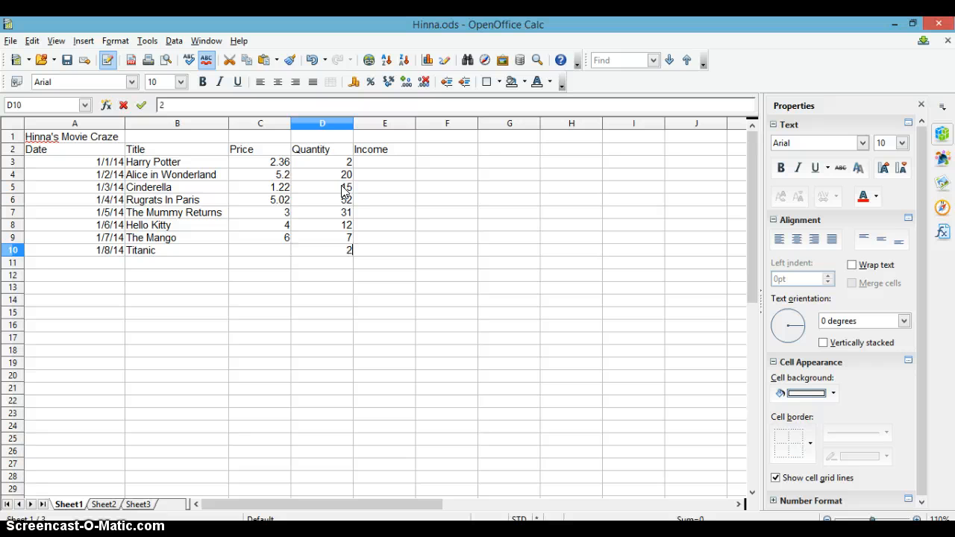
Enter the missing Titanic price, 6.50, in cell C10.
key("Left")
type("6")
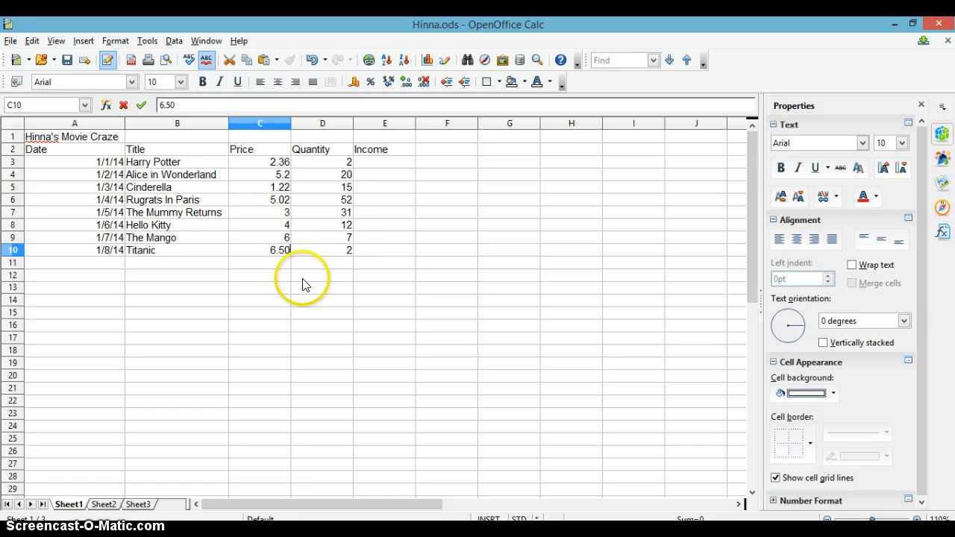
left_click(272, 300)
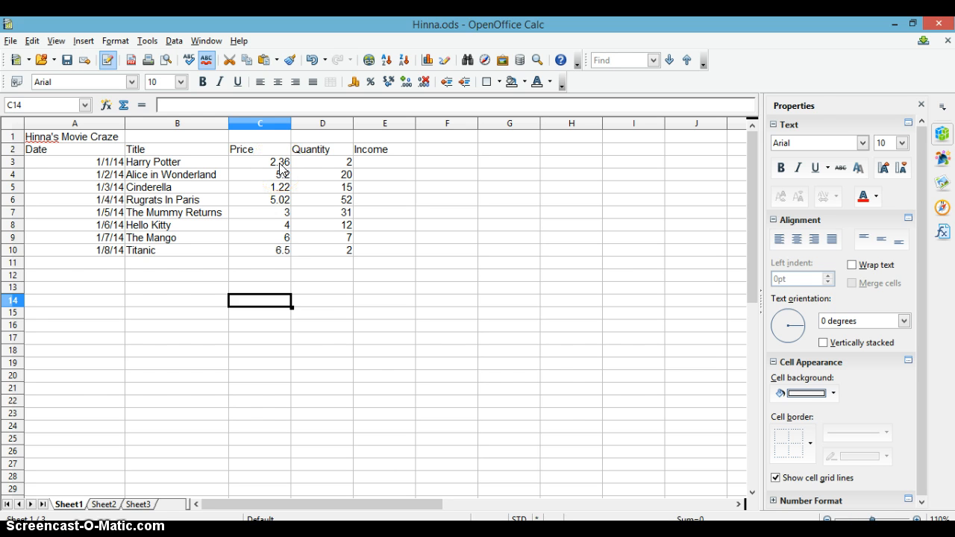
Format the prices and quantities in C3:D10 to show two decimal places.
left_click_drag(281, 168, 314, 250)
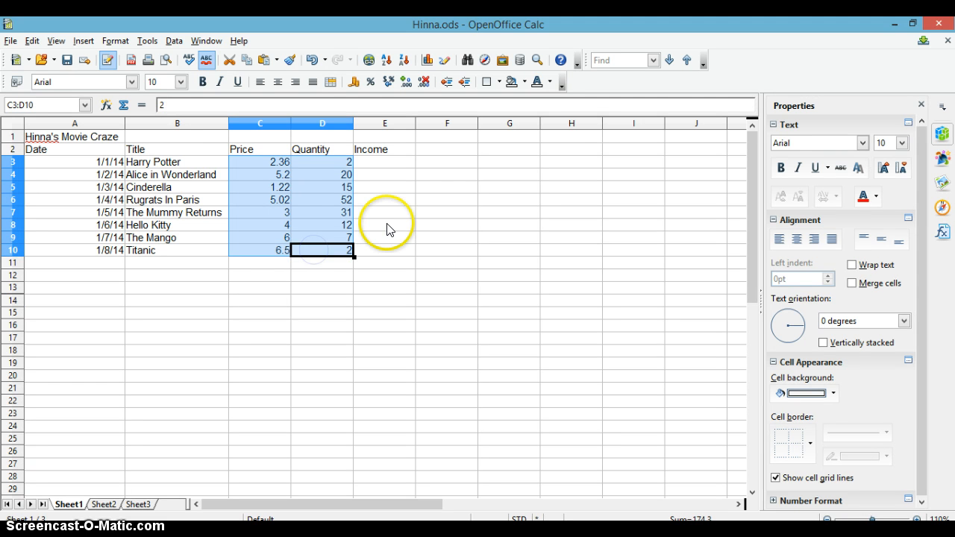
left_click(407, 84)
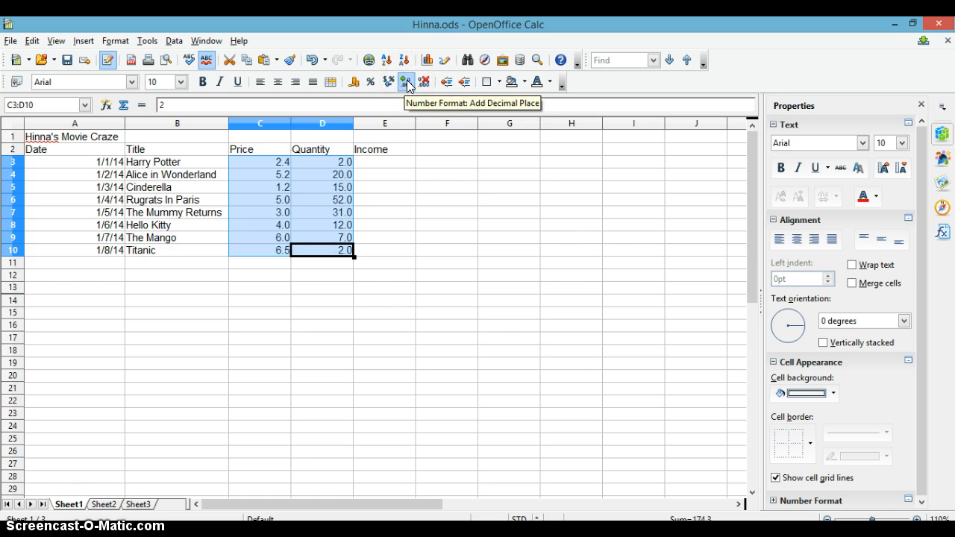
left_click(408, 83)
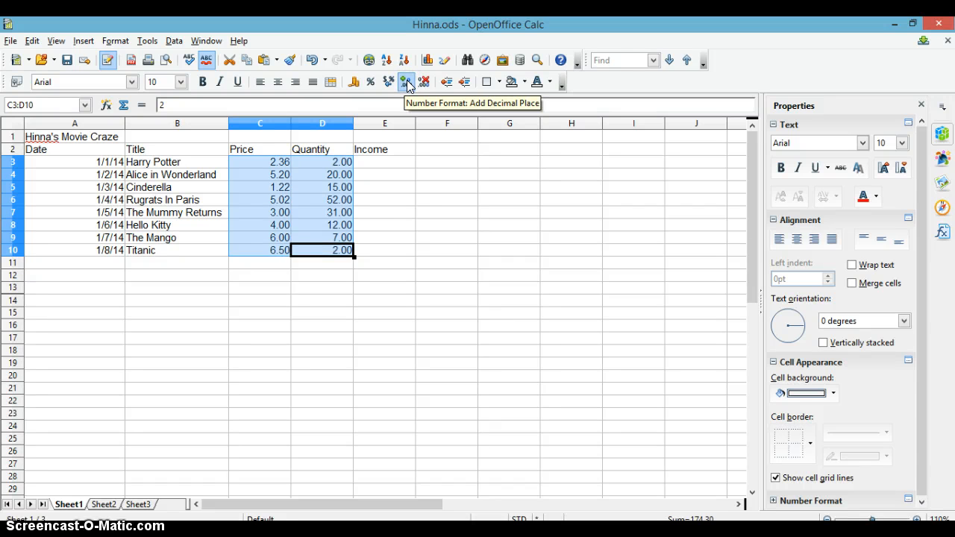
left_click(377, 239)
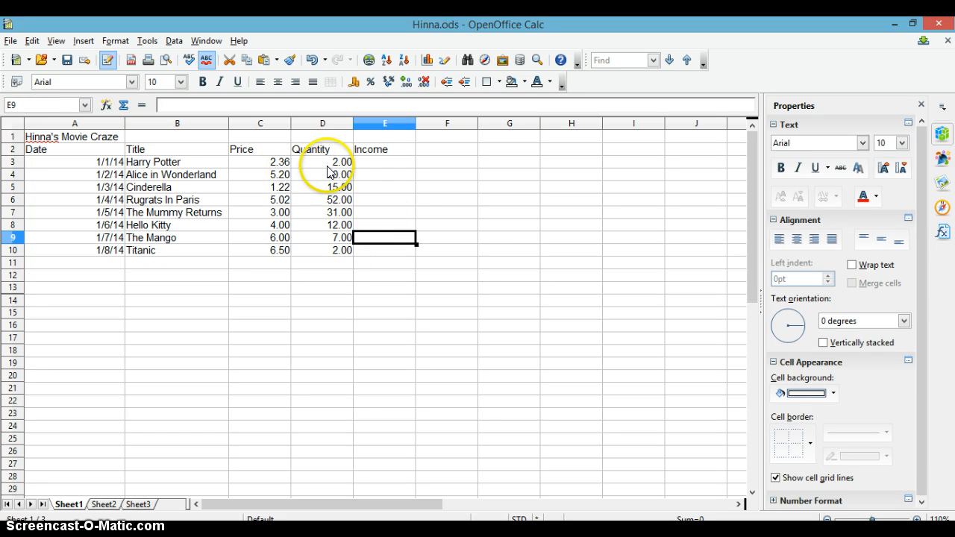
left_click(366, 166)
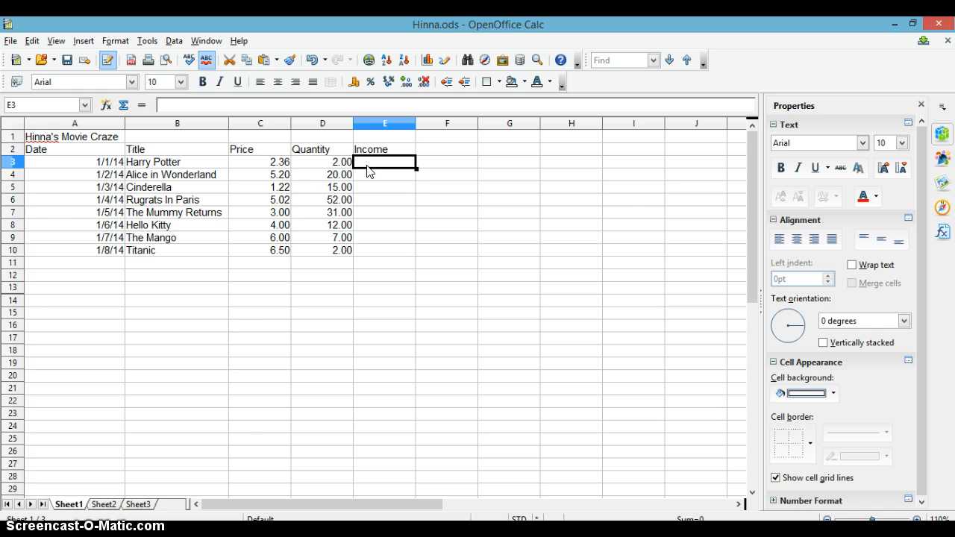
left_click_drag(277, 161, 277, 250)
left_click(409, 187)
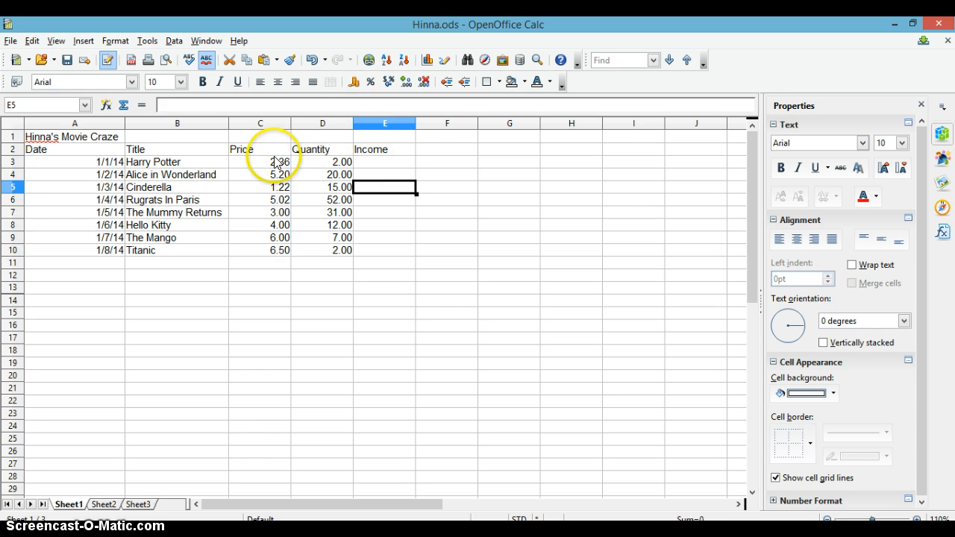
left_click_drag(276, 162, 283, 252)
left_click(315, 148)
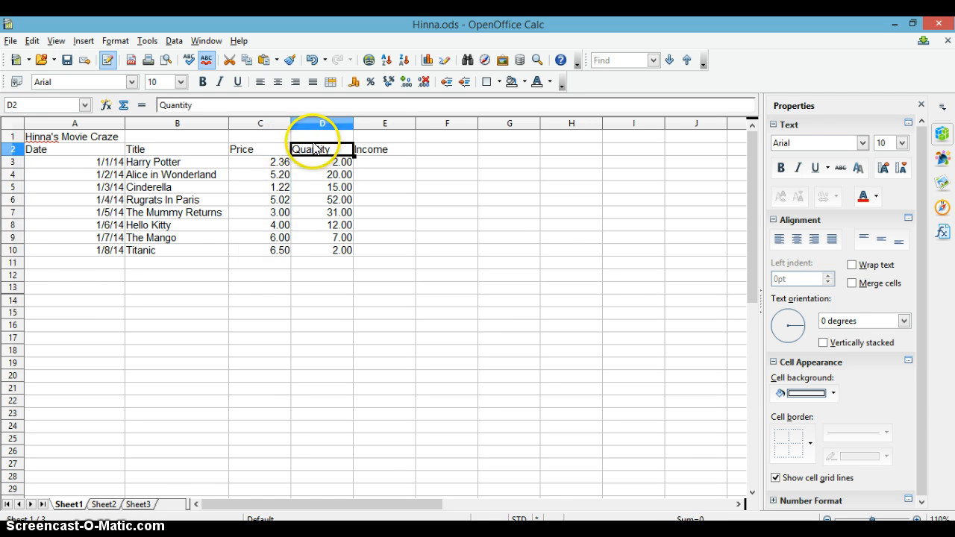
Format the movie prices in C3:C10 as currency.
left_click_drag(272, 161, 271, 260)
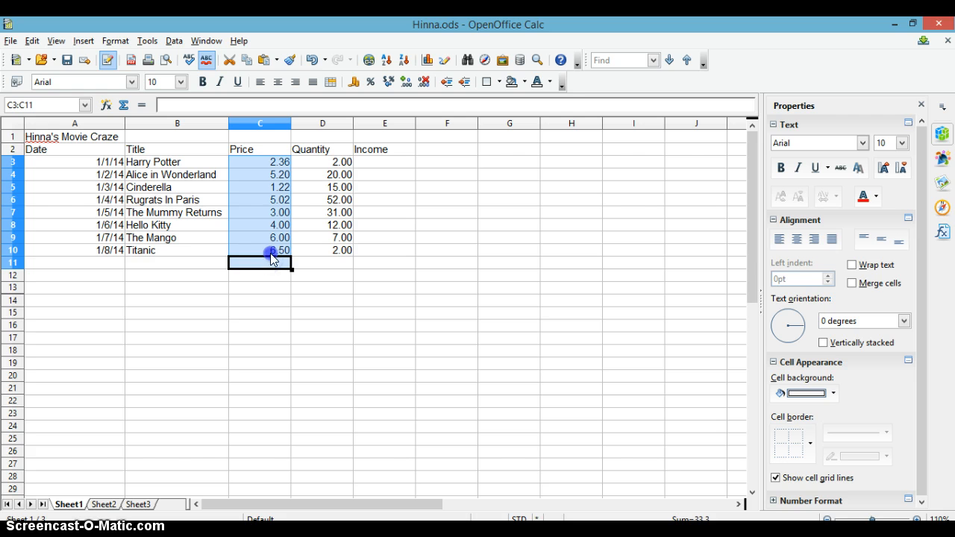
left_click(270, 254)
left_click_drag(252, 161, 254, 251)
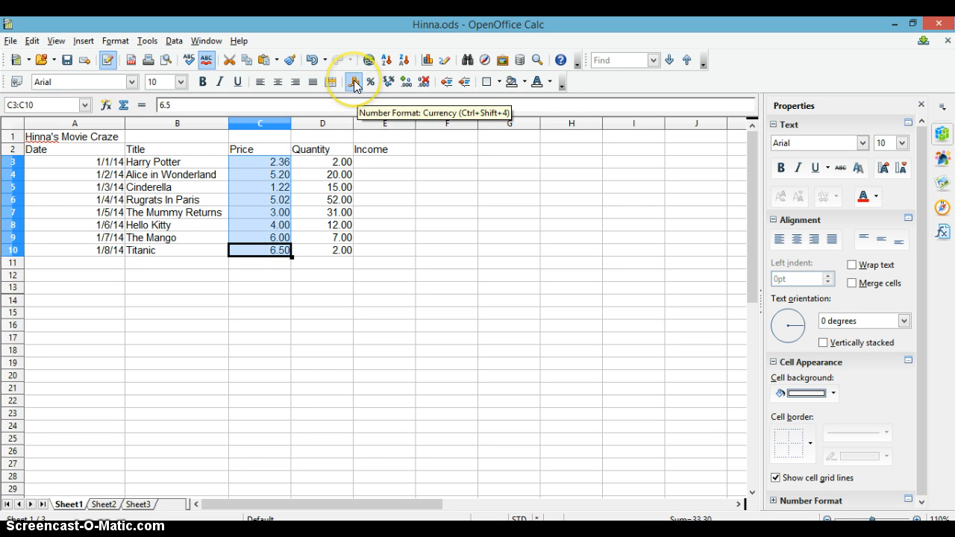
left_click(355, 86)
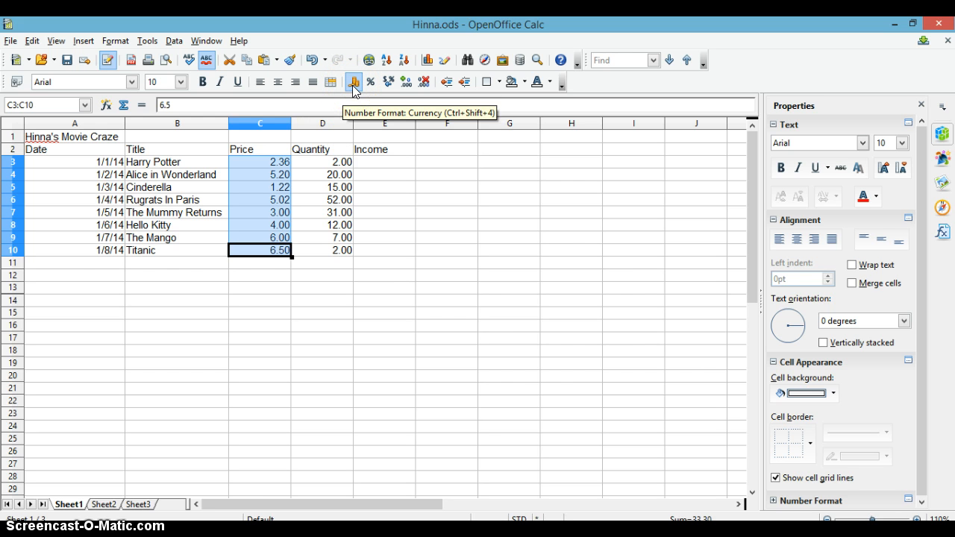
left_click(353, 85)
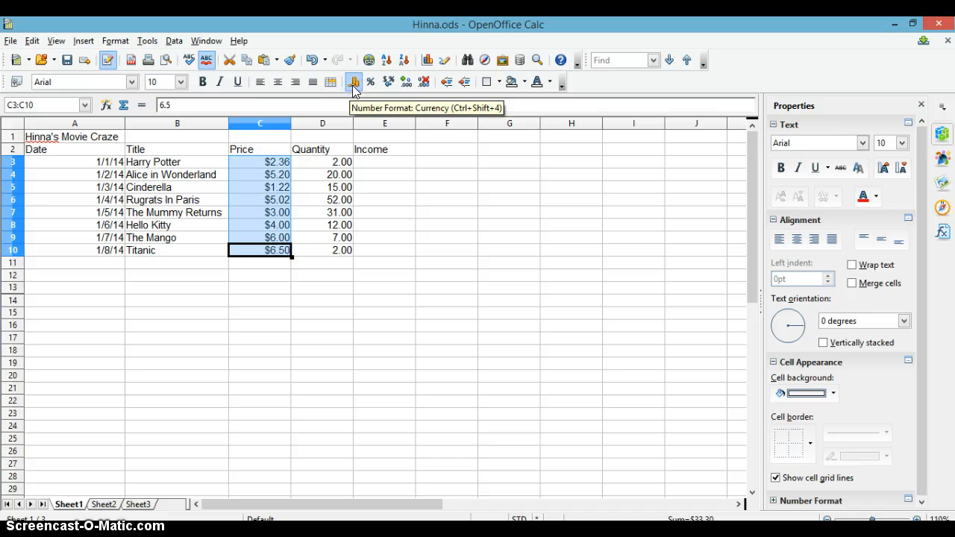
left_click(290, 299)
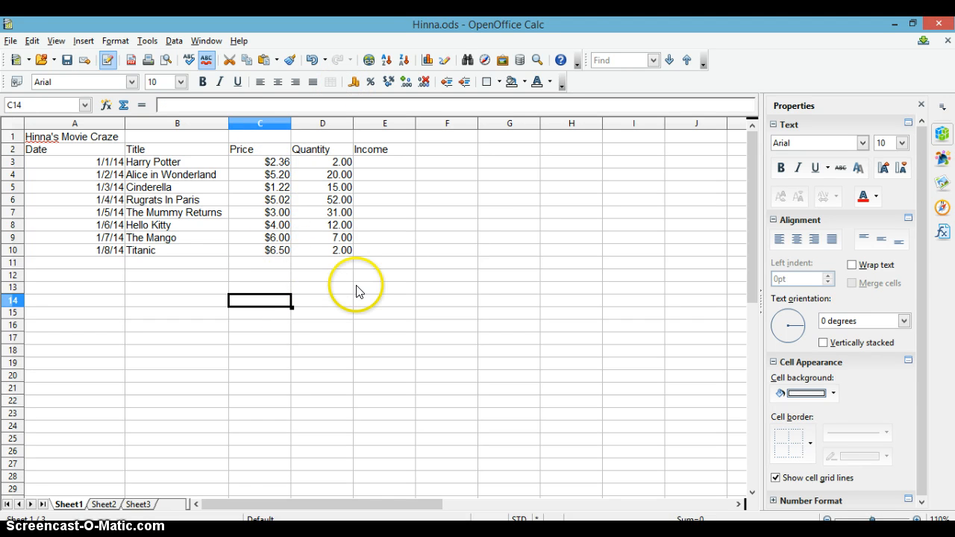
Examine the currency number format options for the Harry Potter price in C3, including the list of available currencies.
left_click(283, 166)
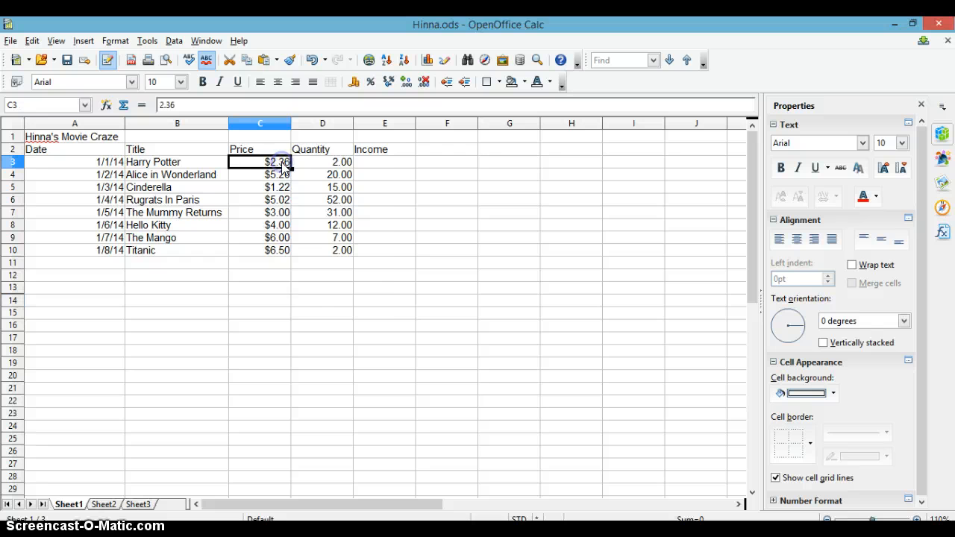
right_click(283, 165)
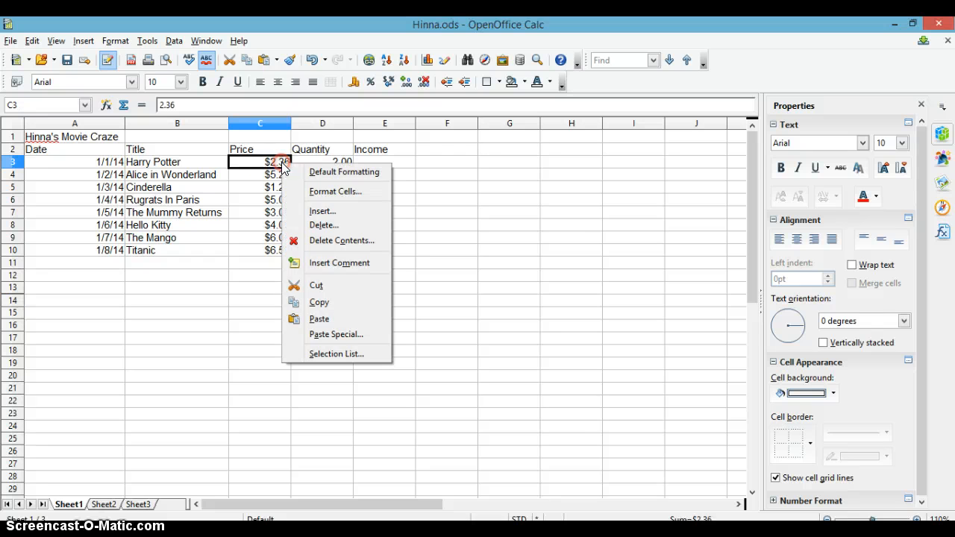
left_click(322, 190)
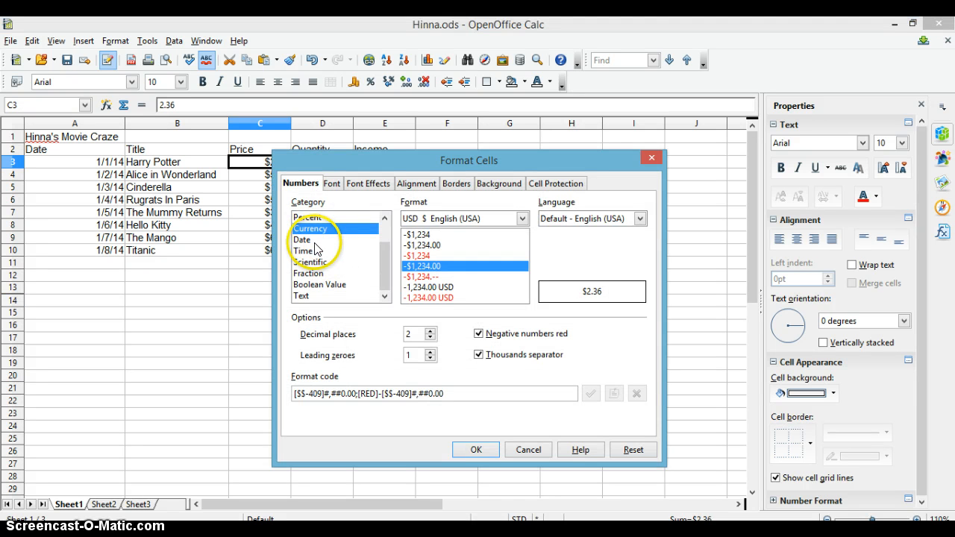
left_click(521, 218)
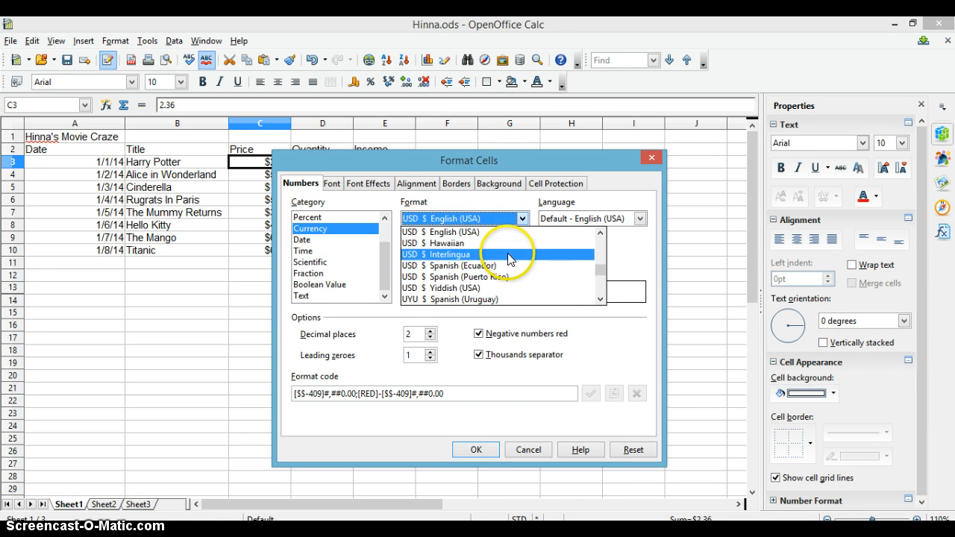
left_click(522, 218)
left_click(468, 448)
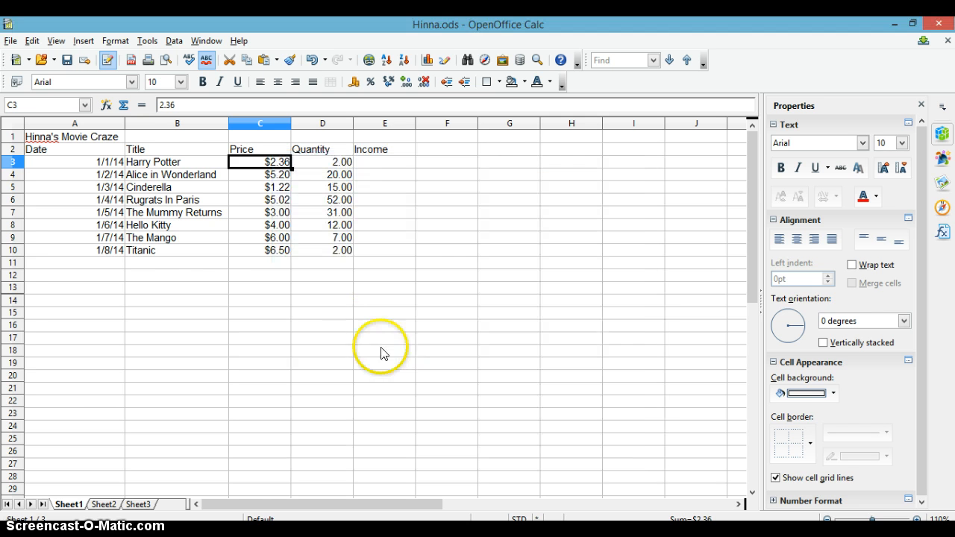
Save the spreadsheet.
left_click(364, 325)
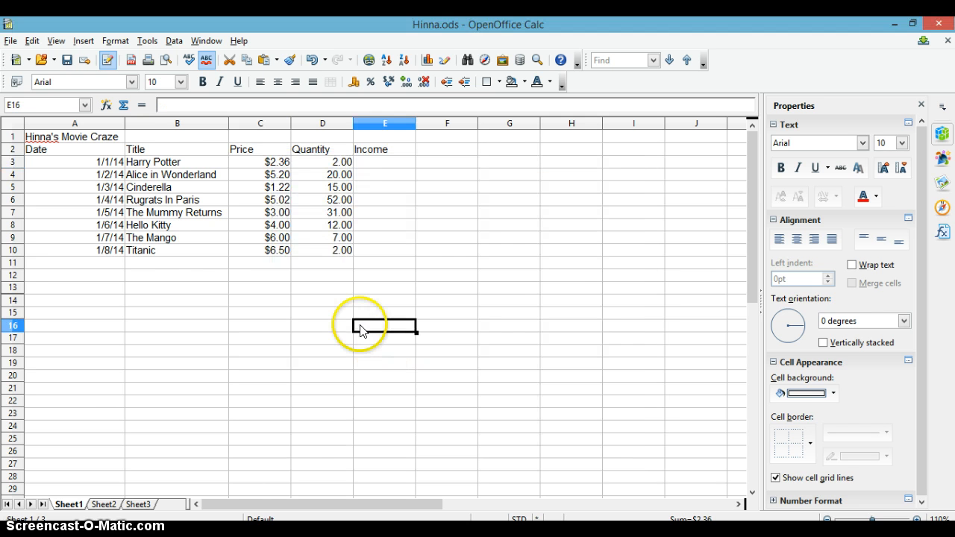
left_click(68, 60)
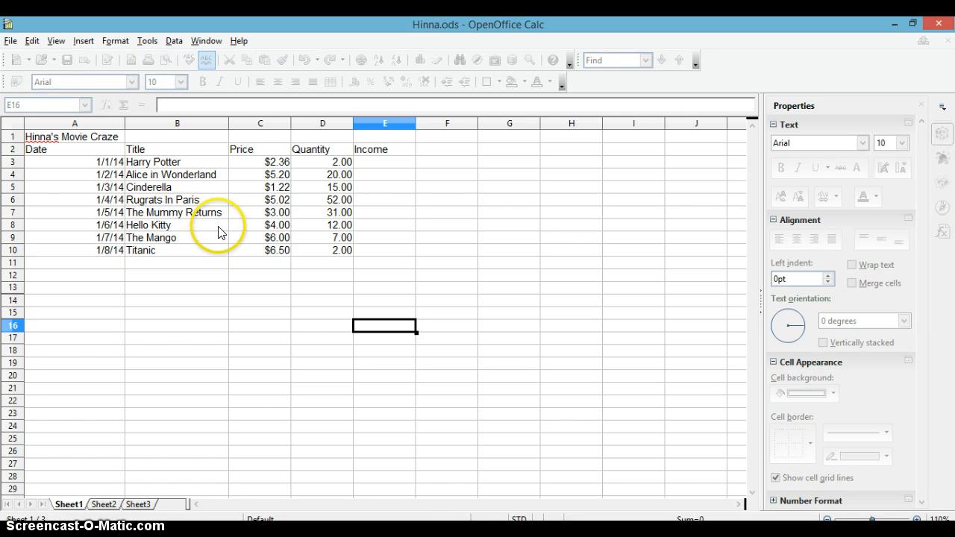
Calculate the Harry Potter income in cell E3 with the formula =C3*D3.
left_click(376, 162)
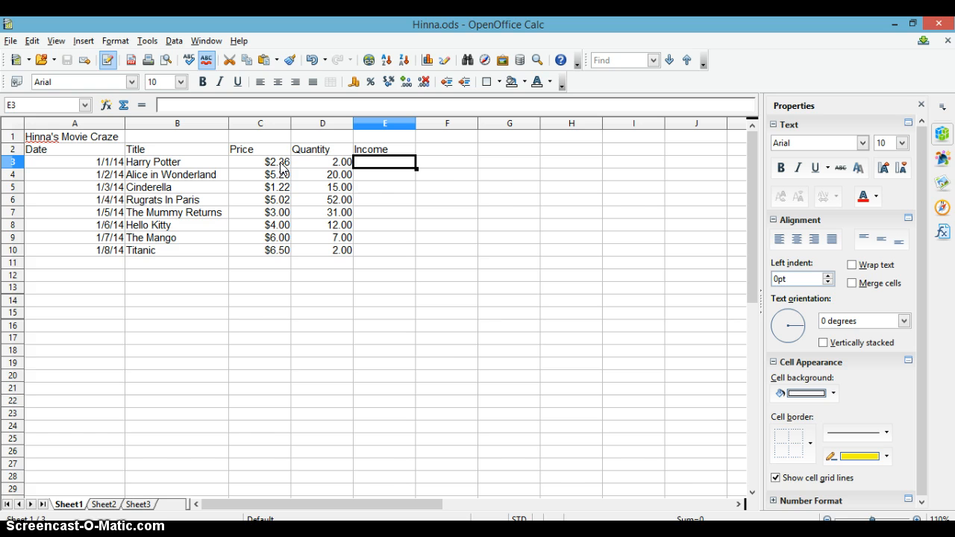
left_click(369, 165)
type("=")
left_click(277, 163)
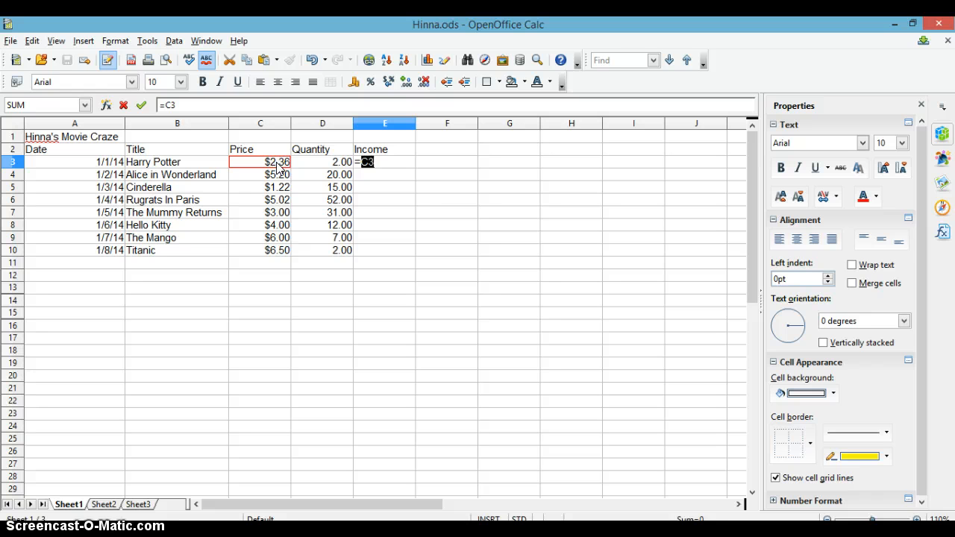
left_click(319, 162)
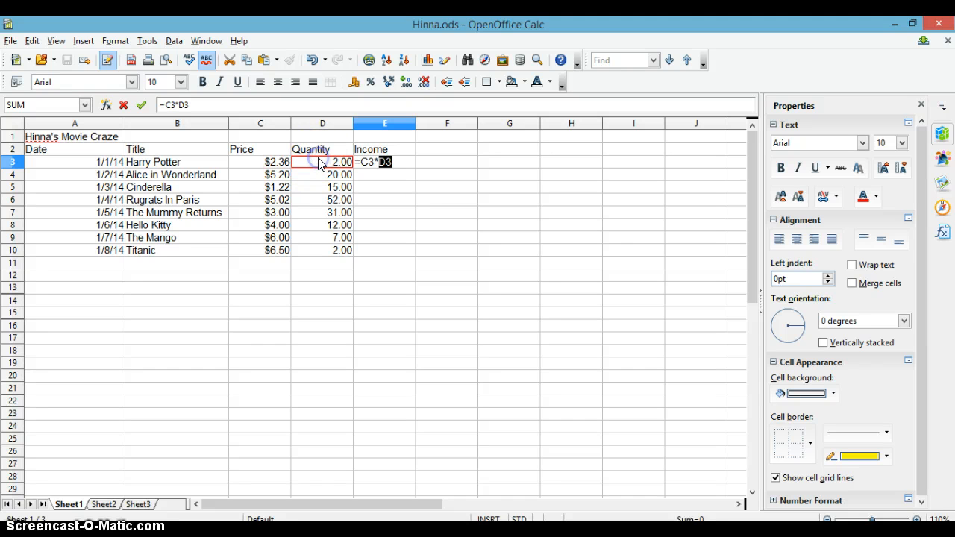
key("Return")
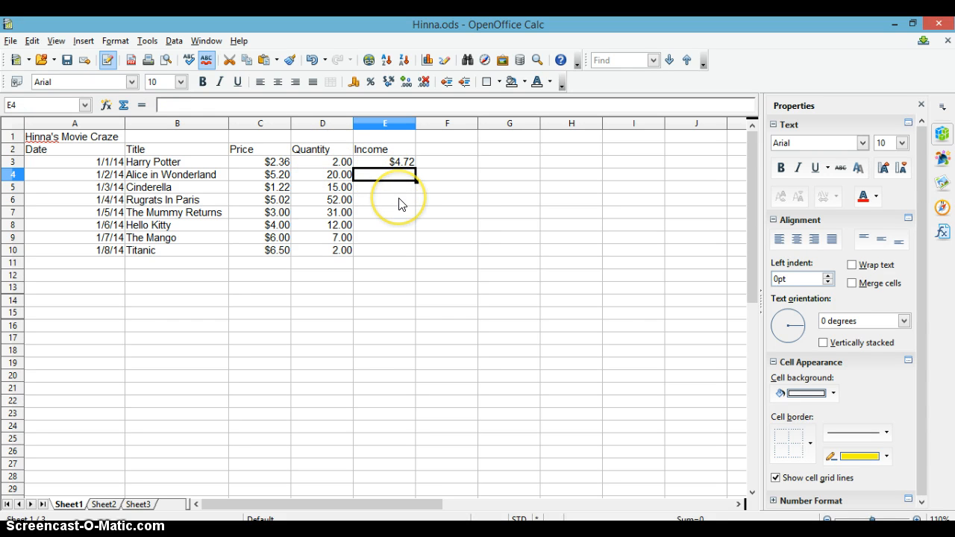
Calculate the Alice in Wonderland income in cell E4 with the formula =C4*D4.
type("=")
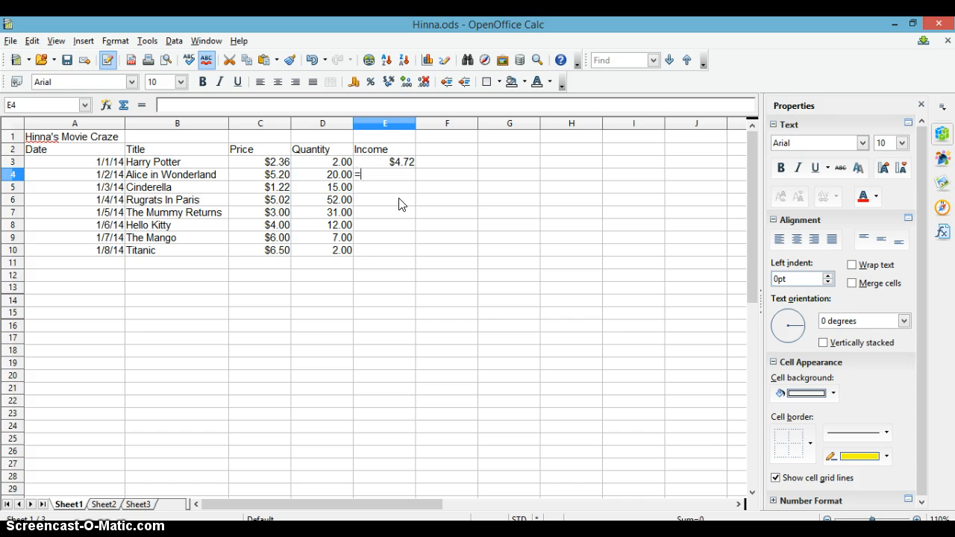
left_click(276, 174)
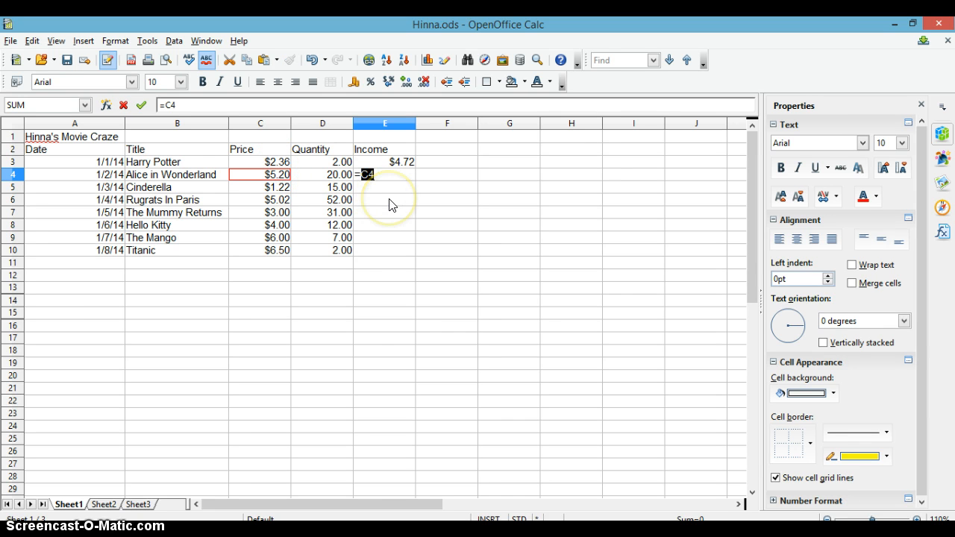
type("*")
left_click(343, 174)
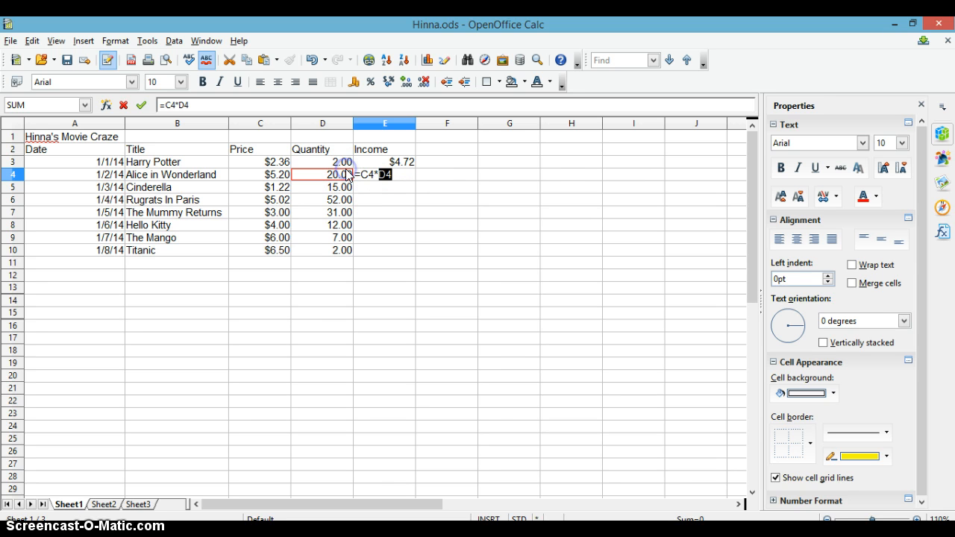
key("Return")
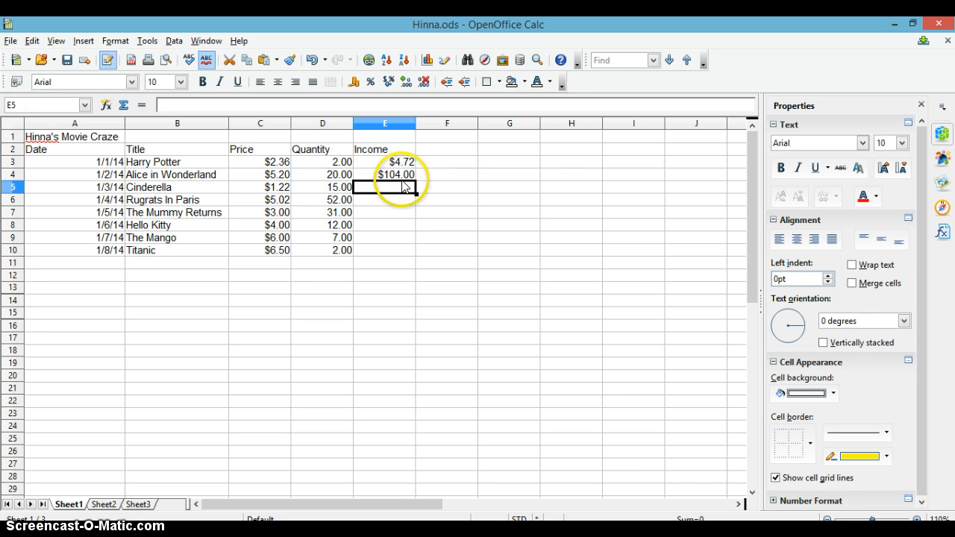
Fill the income formula from E4 down through E10 for the remaining movies.
left_click(403, 162)
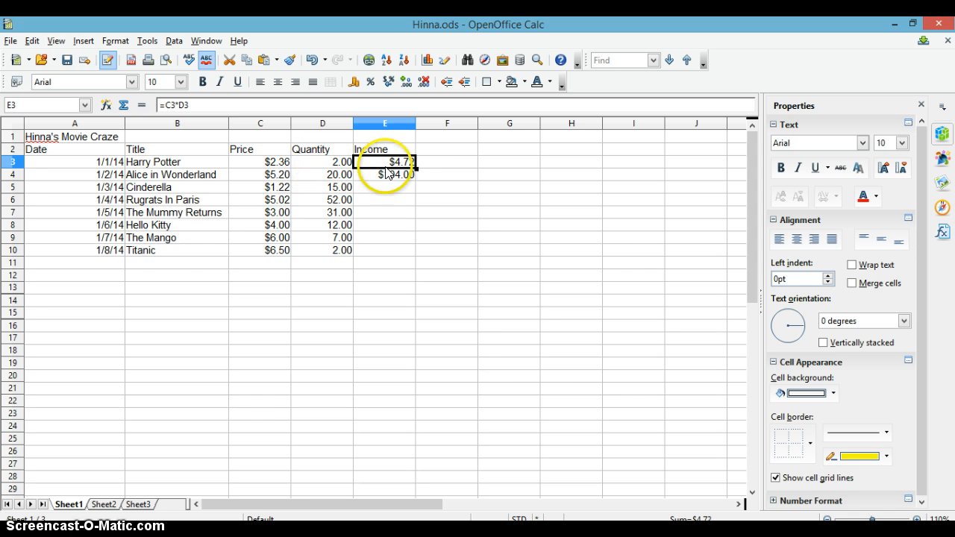
left_click(399, 187)
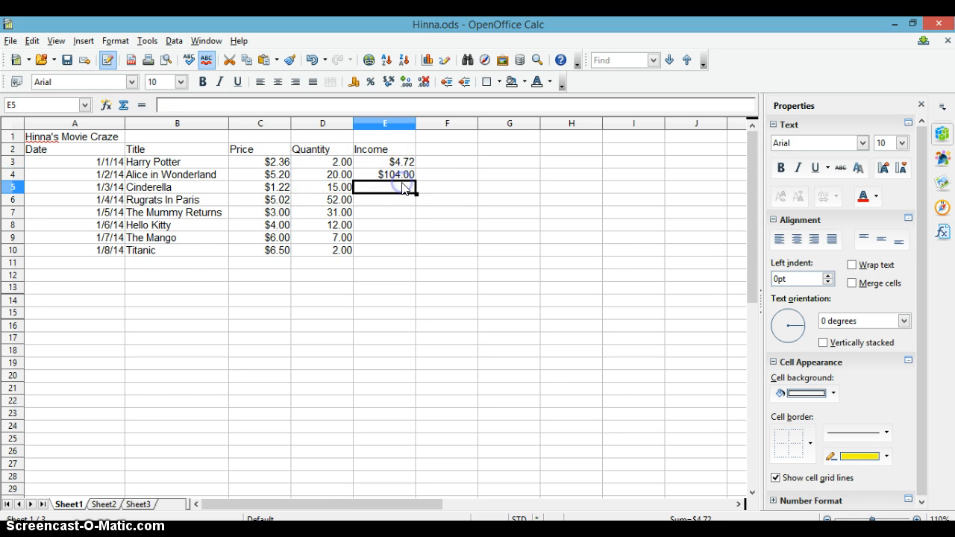
left_click(405, 164)
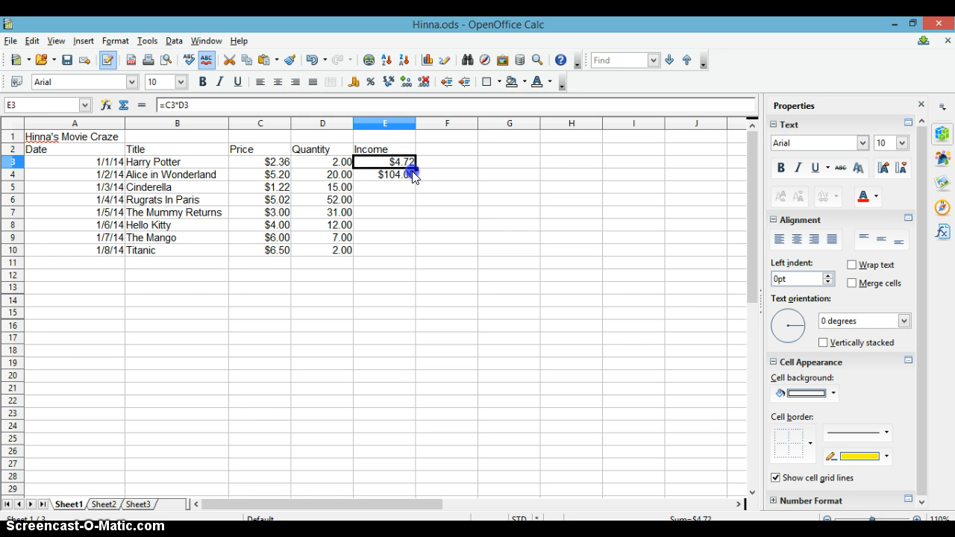
left_click(412, 173)
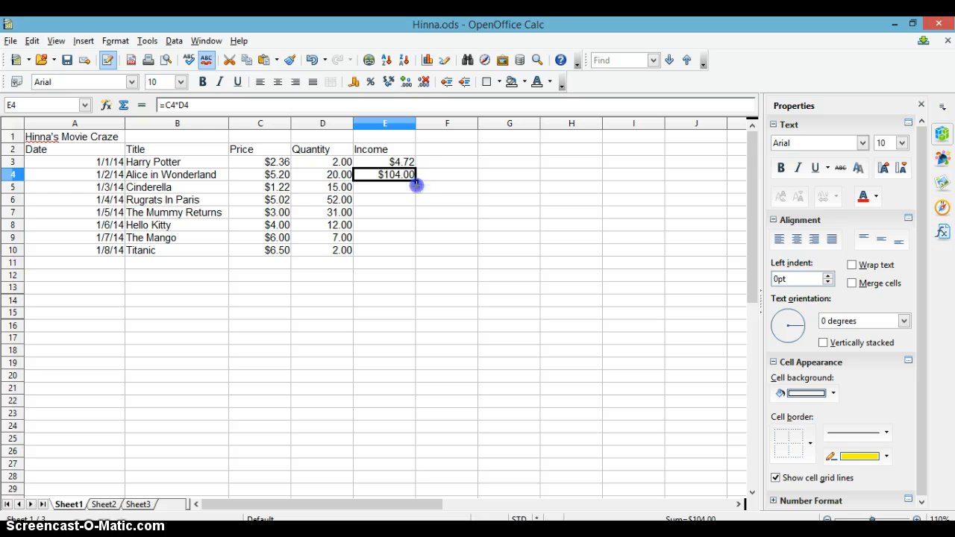
left_click_drag(416, 184, 409, 254)
left_click(407, 264)
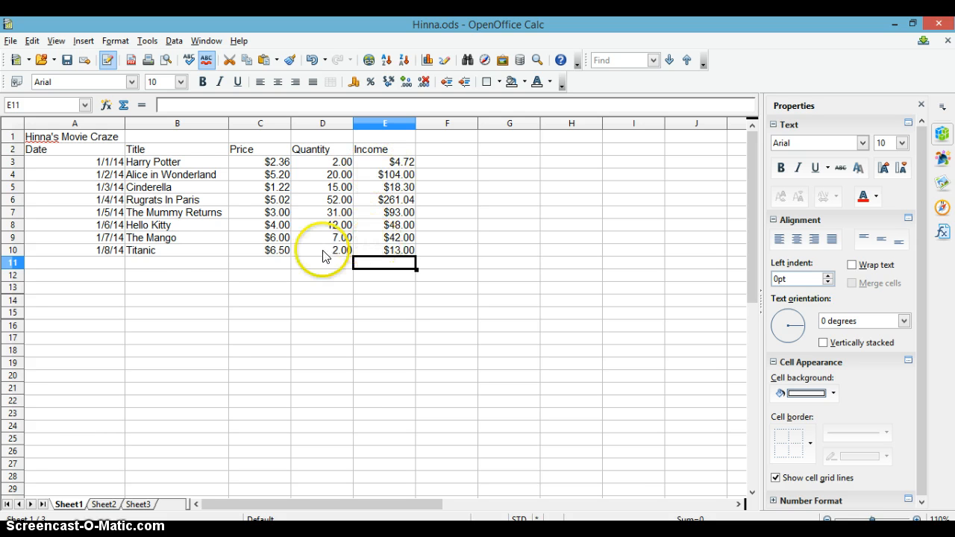
Enter the label Total in cell A12, leaving row 11 empty.
left_click(103, 265)
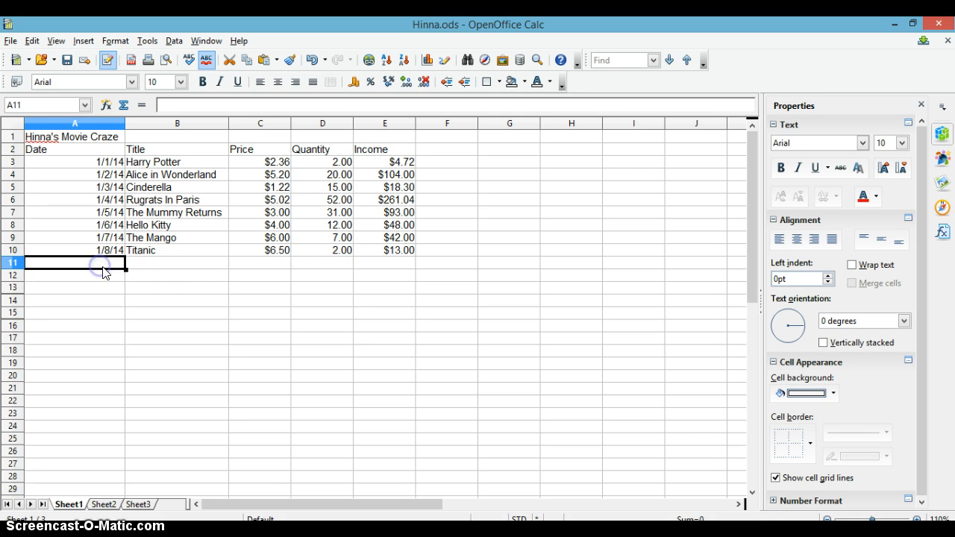
left_click(106, 277)
type("T")
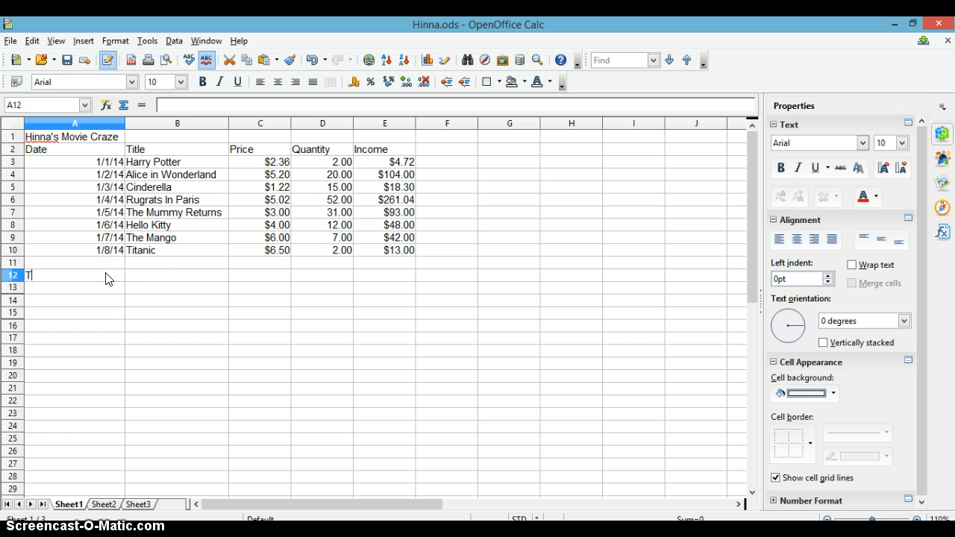
type("otal")
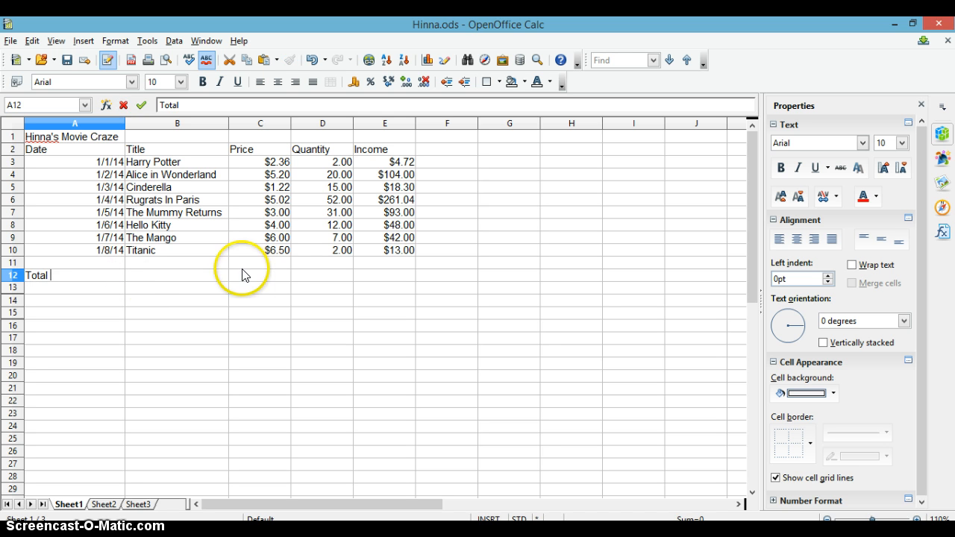
Insert a SUM formula in C12 for the prices and shorten its range to C3:C10.
left_click(269, 273)
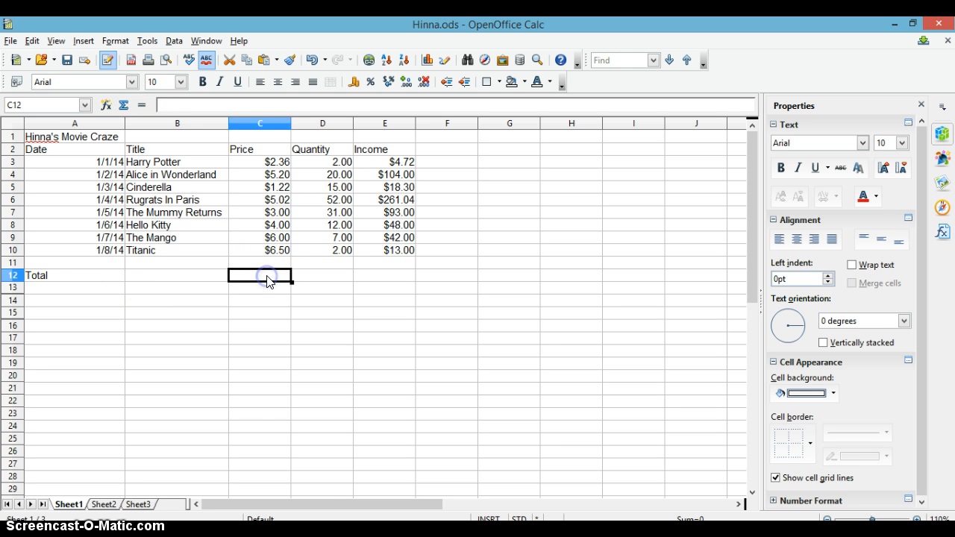
left_click(123, 105)
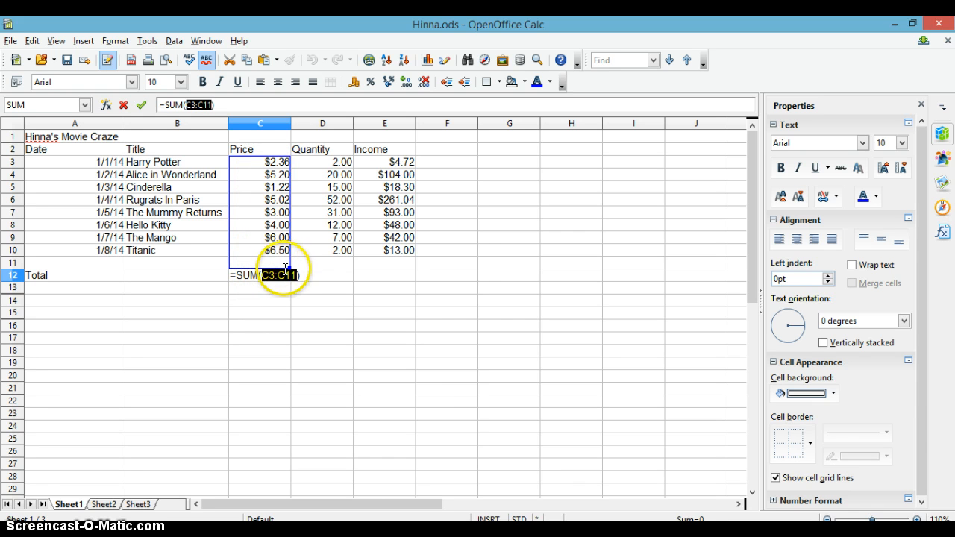
left_click(288, 265)
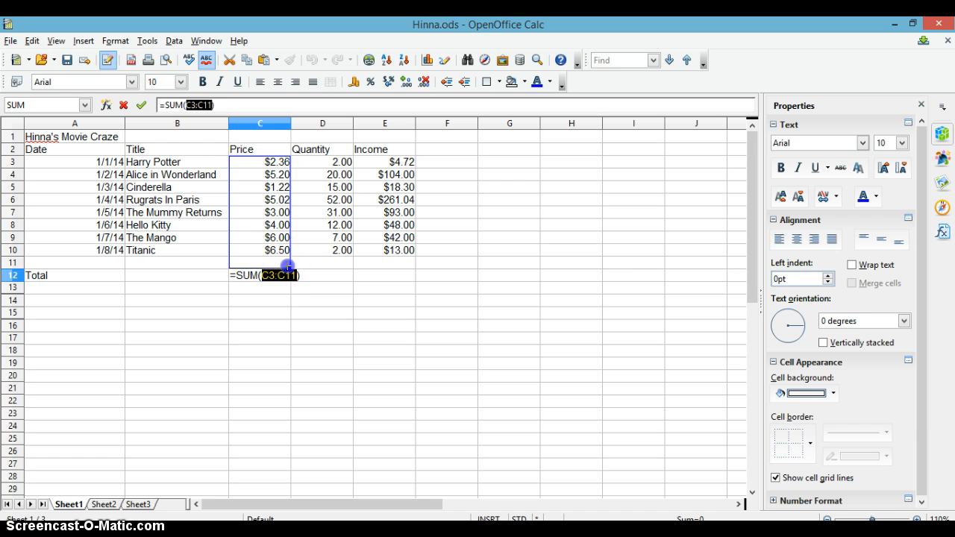
left_click_drag(288, 258, 285, 252)
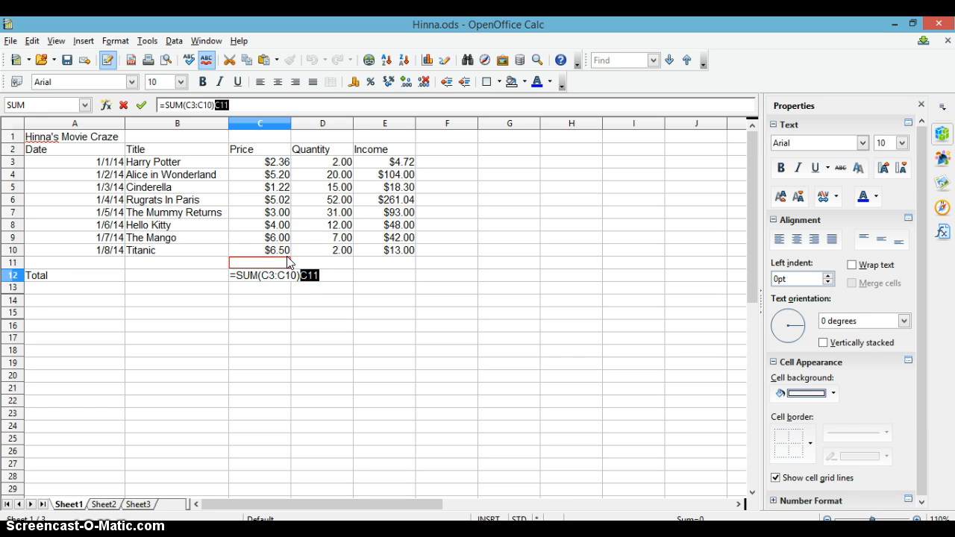
Clear the faulty SUM formula from cell C12.
left_click_drag(274, 157, 192, 57)
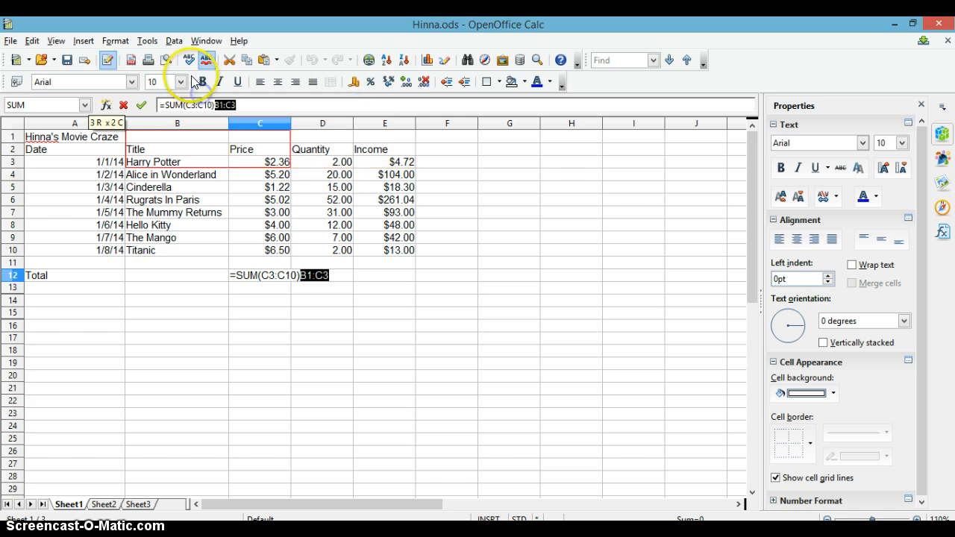
left_click(290, 275)
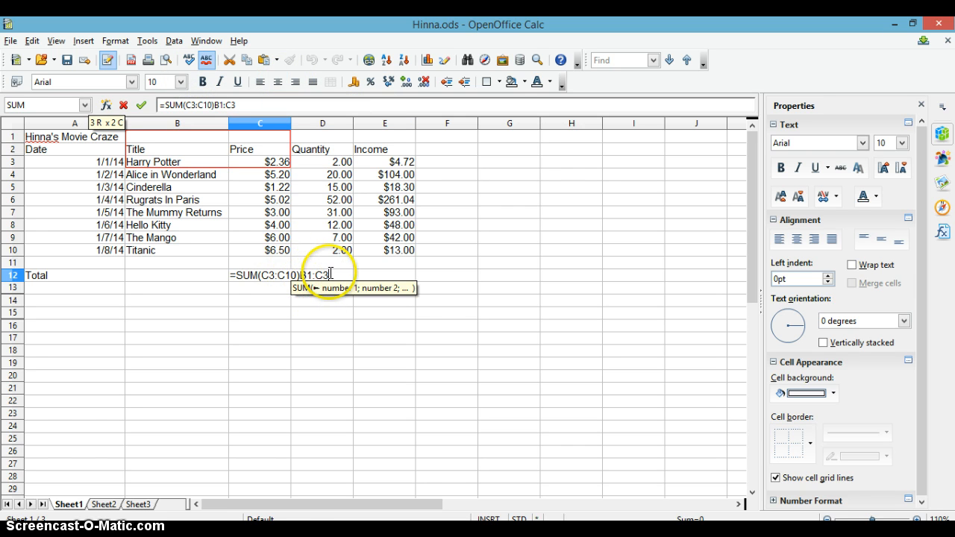
key("BackSpace")
key("BackSpace")
key("BackSpace")
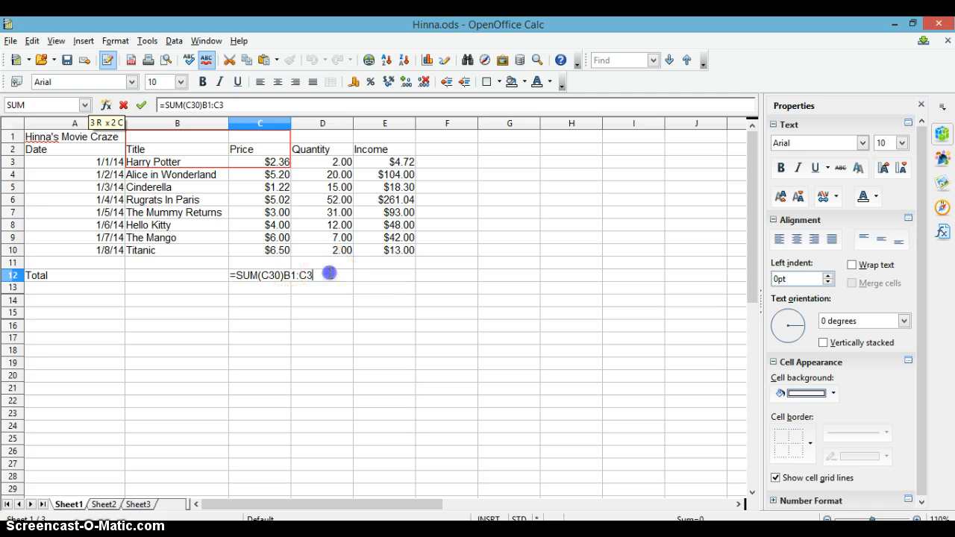
left_click_drag(331, 273, 231, 275)
key("BackSpace")
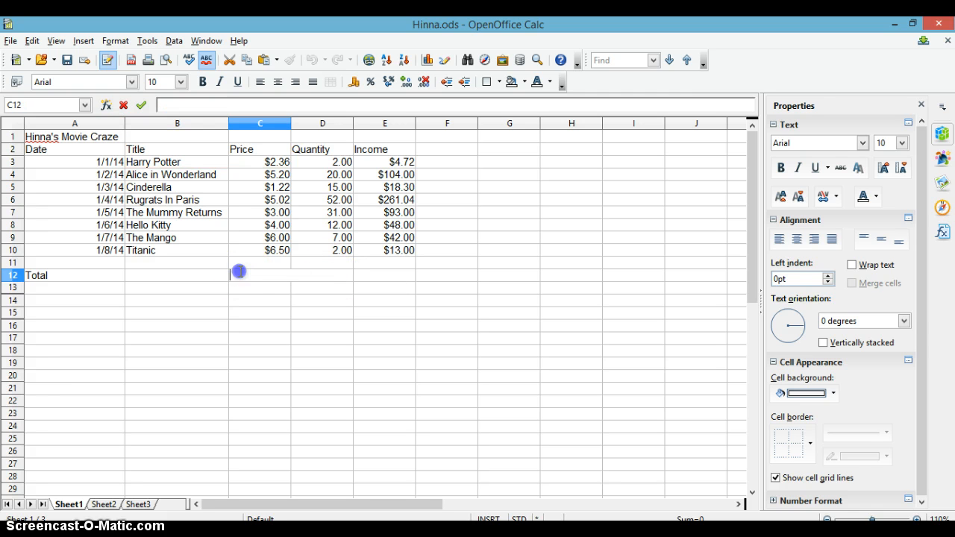
left_click(186, 281)
Total the prices in cell C12 with the formula =SUM(C3:C10).
left_click(273, 276)
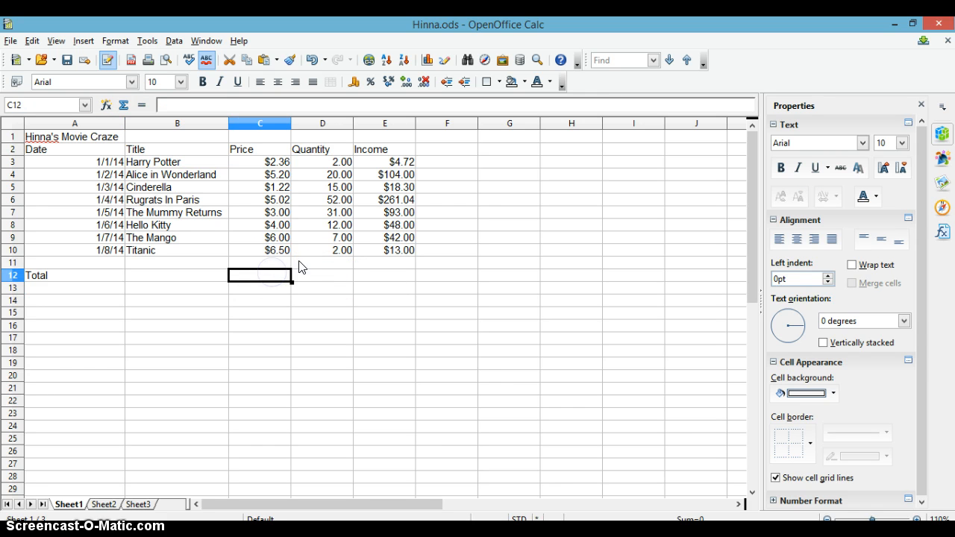
left_click(123, 105)
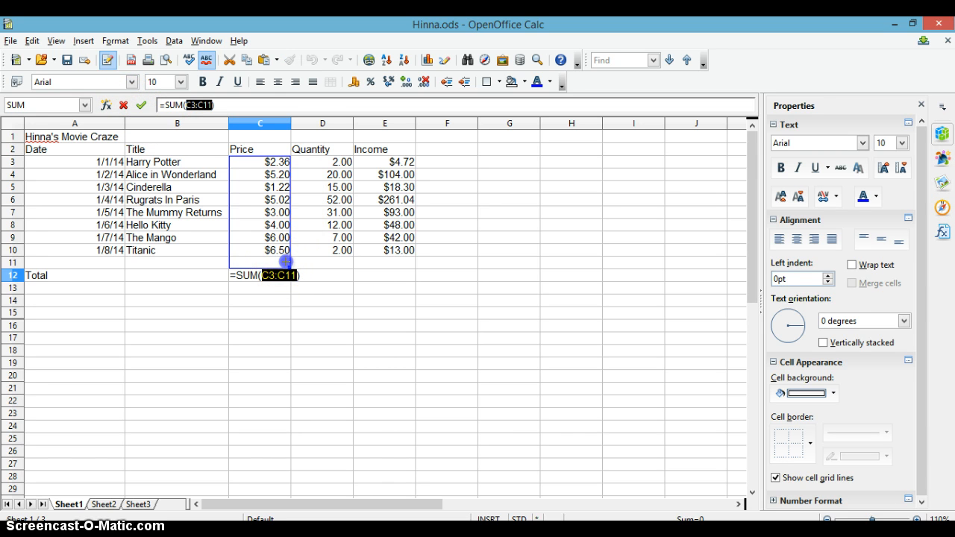
left_click_drag(286, 261, 286, 251)
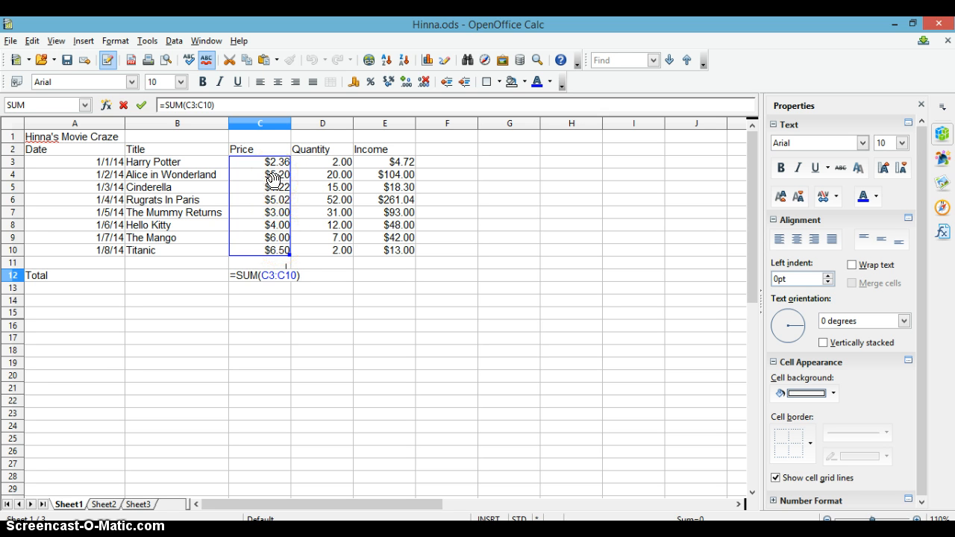
key("Return")
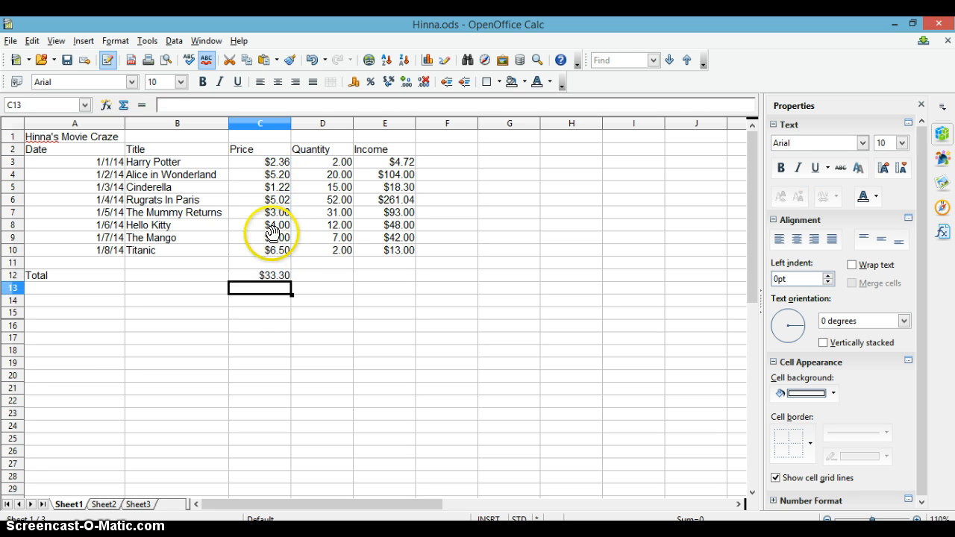
Total the quantities in cell D12 with the formula =SUM(D3:D10).
left_click(336, 276)
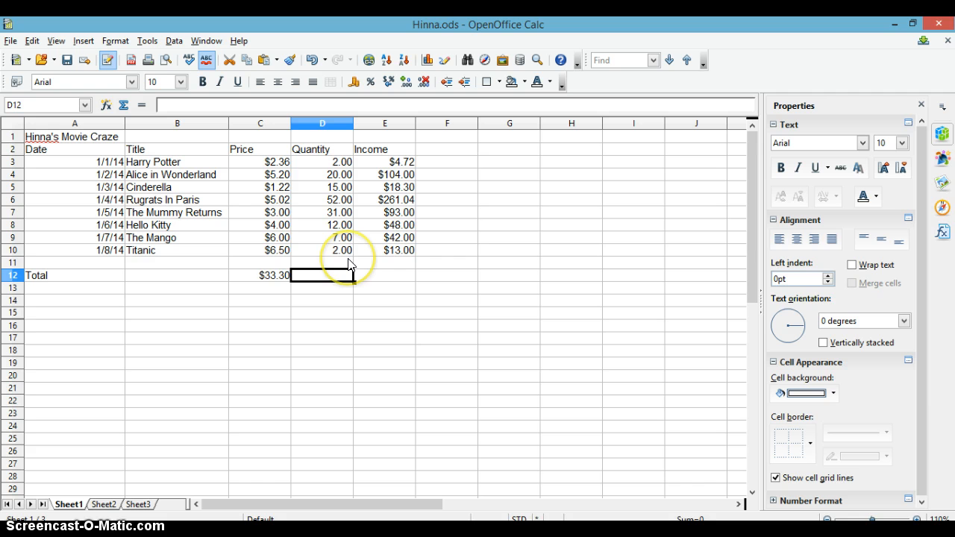
left_click(124, 105)
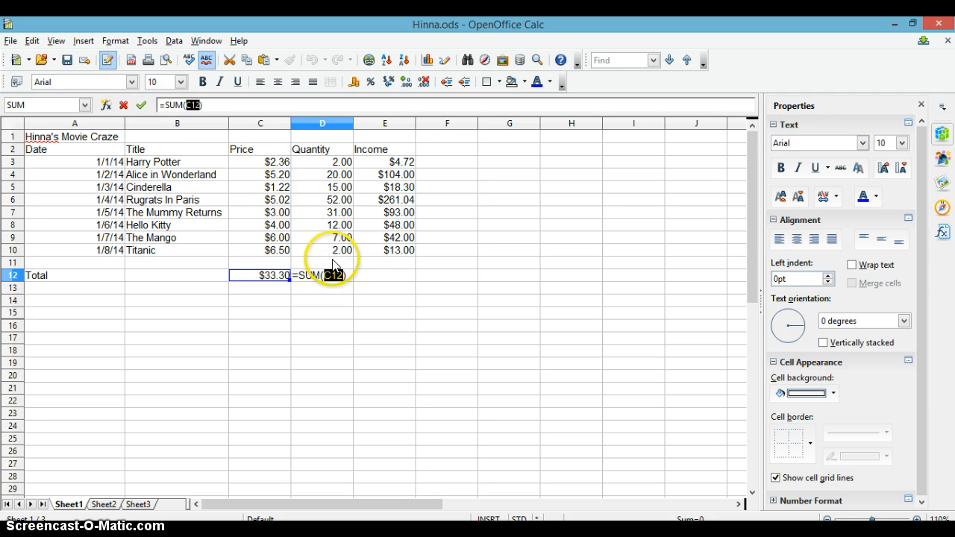
left_click(332, 164)
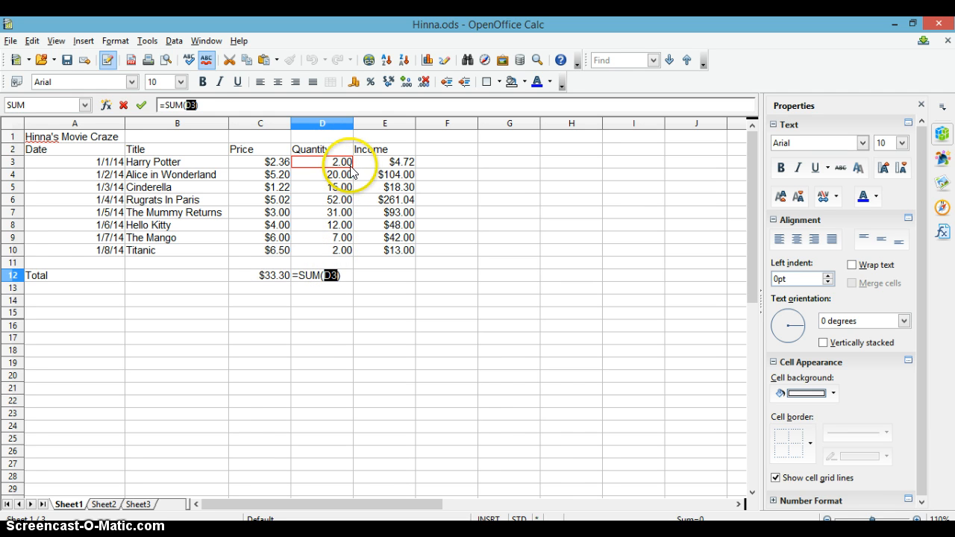
left_click_drag(351, 165, 345, 233)
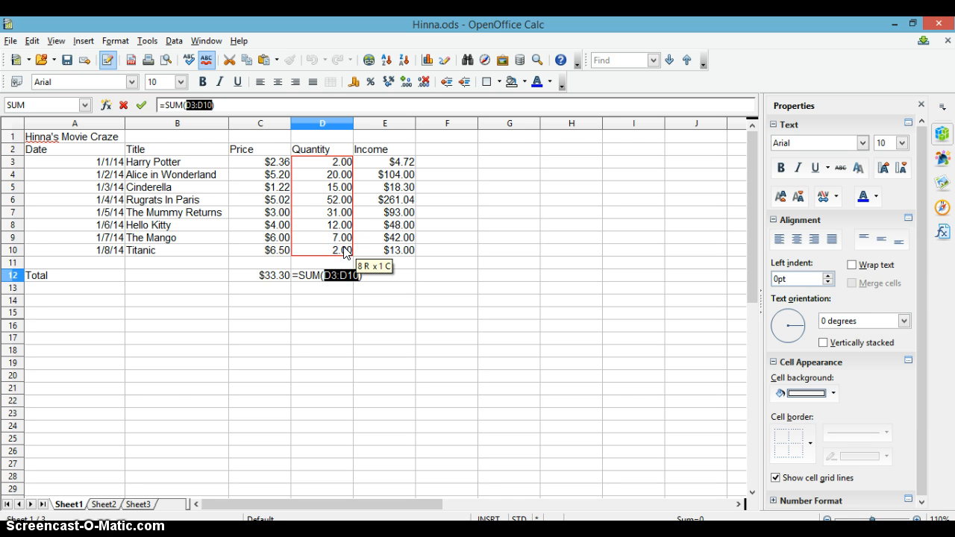
left_click_drag(347, 253, 347, 253)
key("Return")
Total the income in cell E12 with the formula =SUM(E3:E10).
left_click(385, 273)
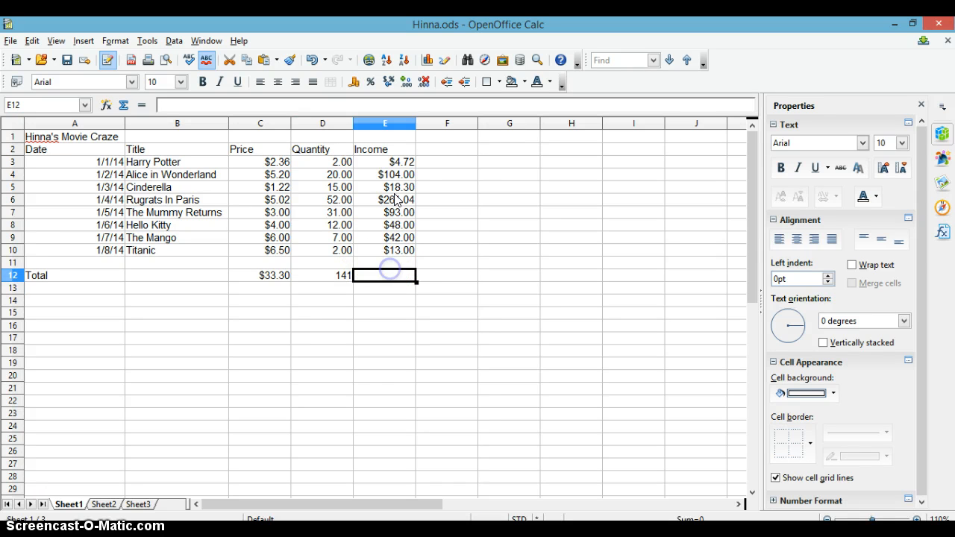
left_click(124, 105)
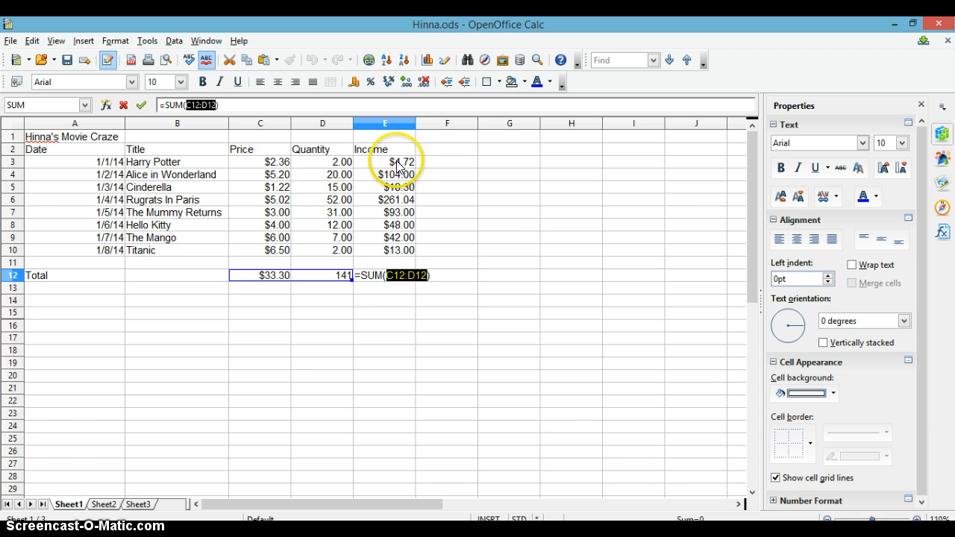
left_click_drag(401, 164, 412, 269)
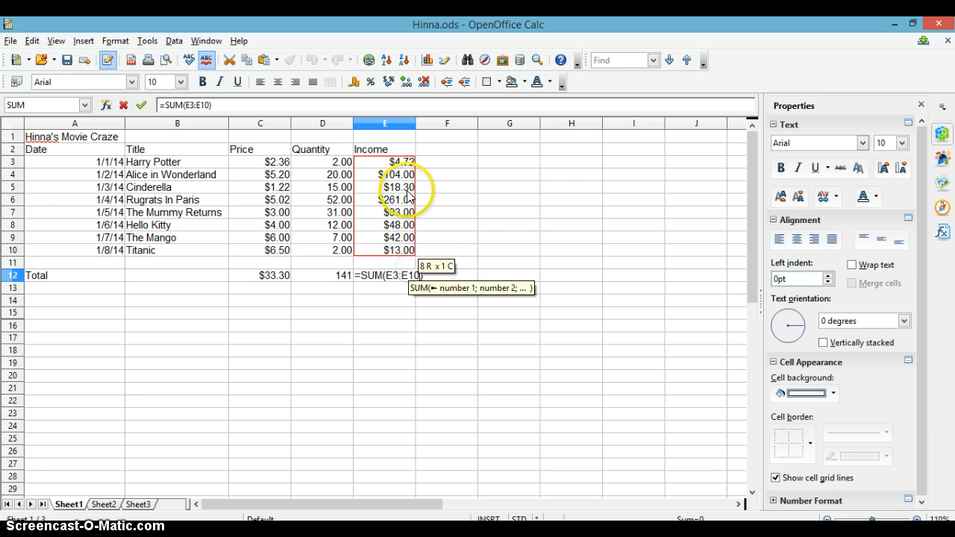
key("Return")
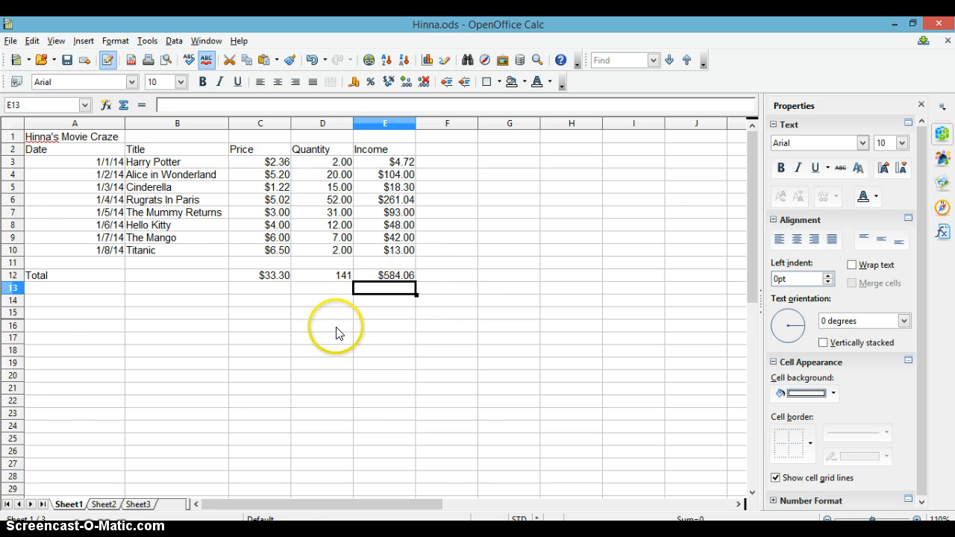
left_click(329, 329)
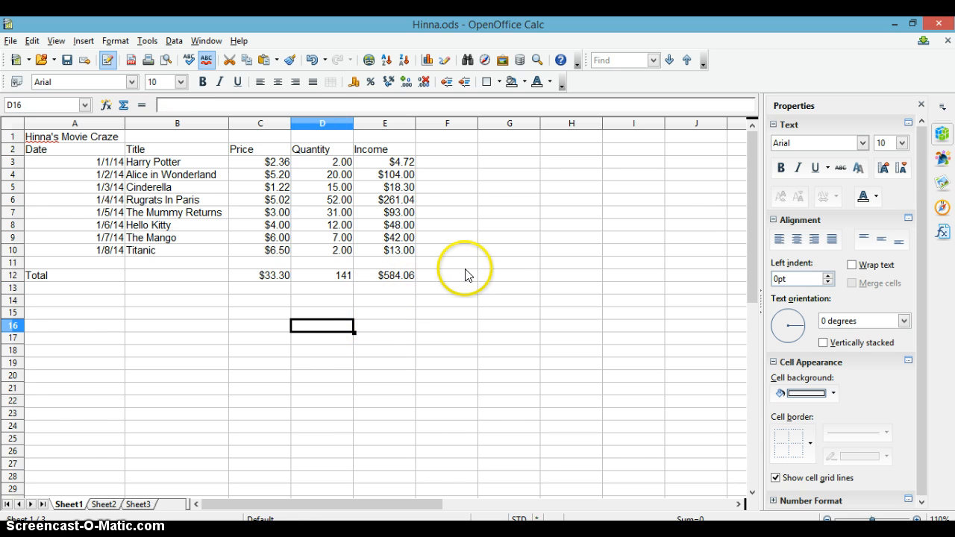
Add up the three column totals in cell G12 with the formula =SUM(C12:E12).
left_click(482, 275)
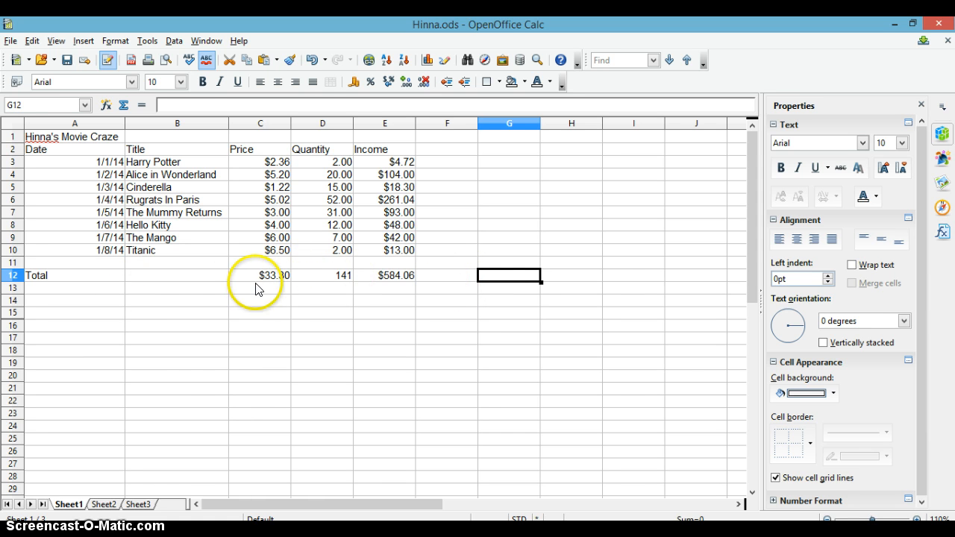
left_click_drag(273, 277, 411, 277)
left_click(473, 275)
left_click(490, 274)
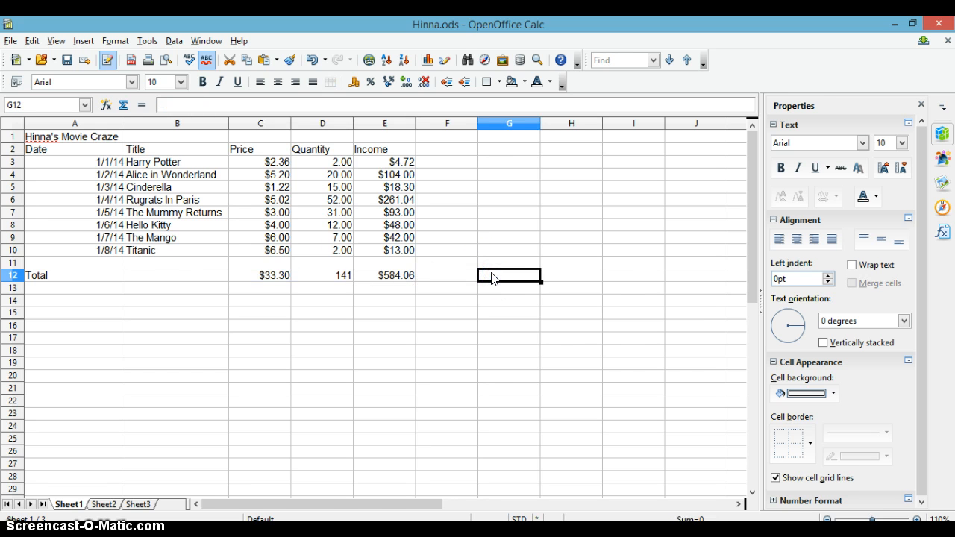
left_click(124, 105)
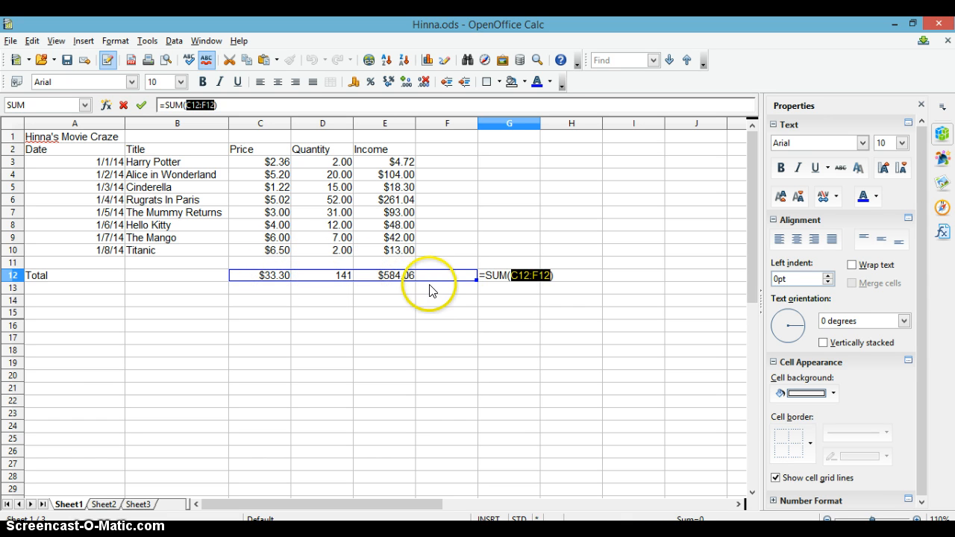
left_click_drag(438, 280, 402, 276)
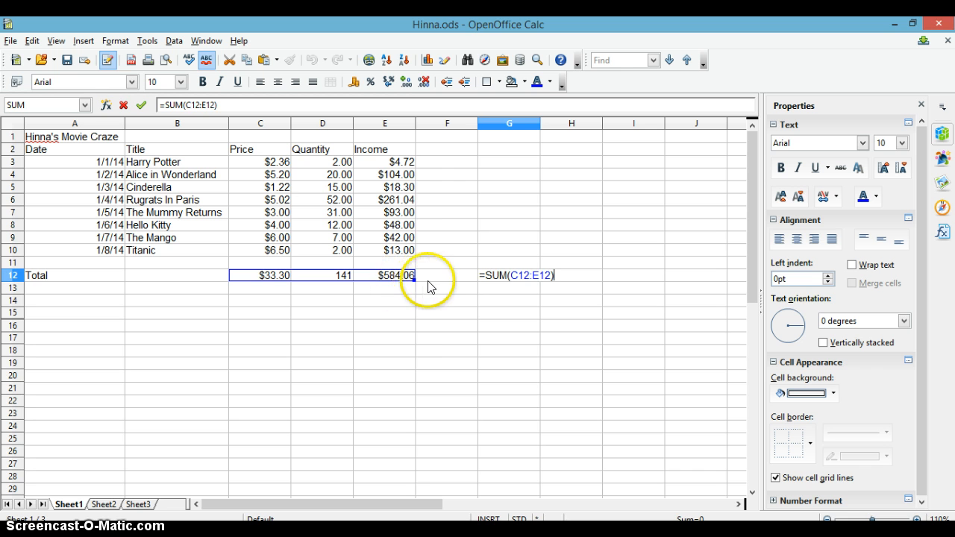
key("Return")
left_click(574, 277)
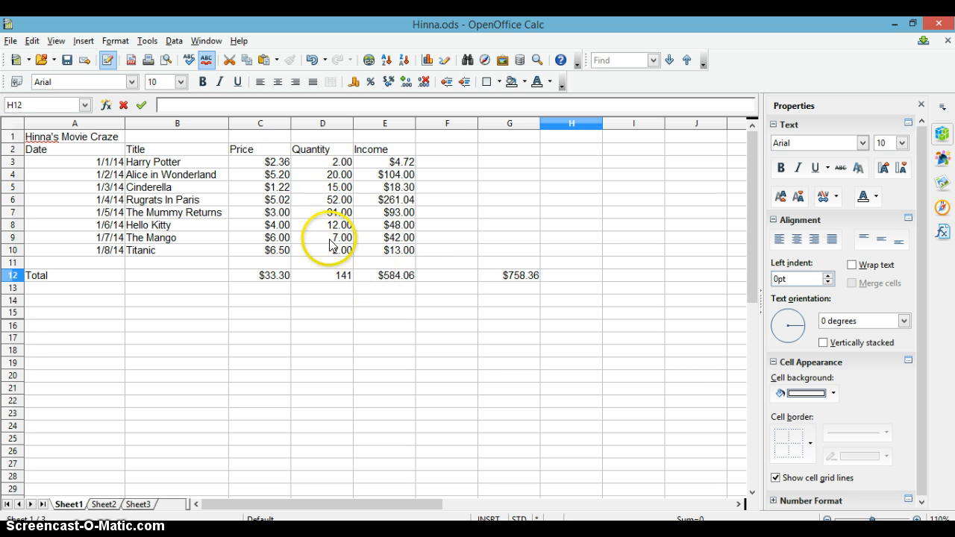
Check the sheet's printed layout in Page Preview and return to the spreadsheet.
left_click(12, 42)
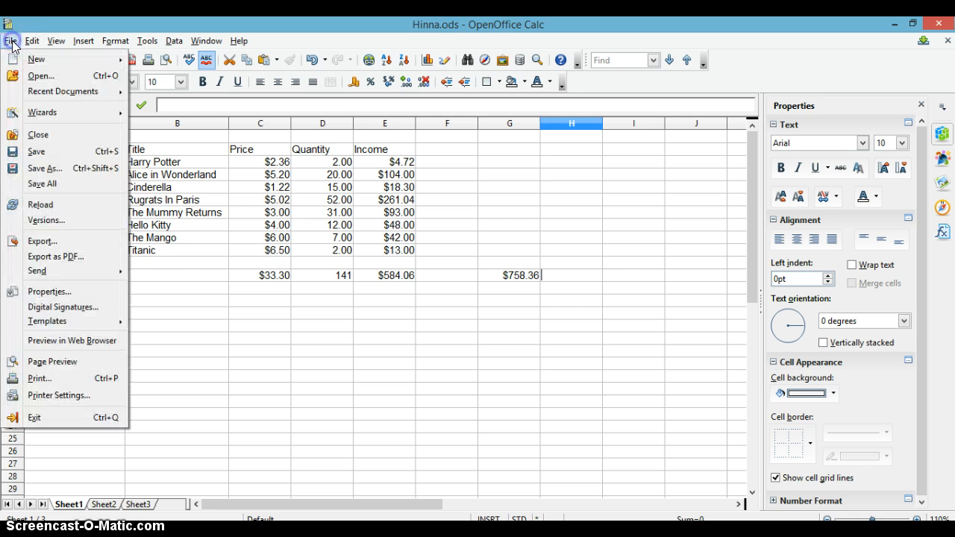
left_click(54, 361)
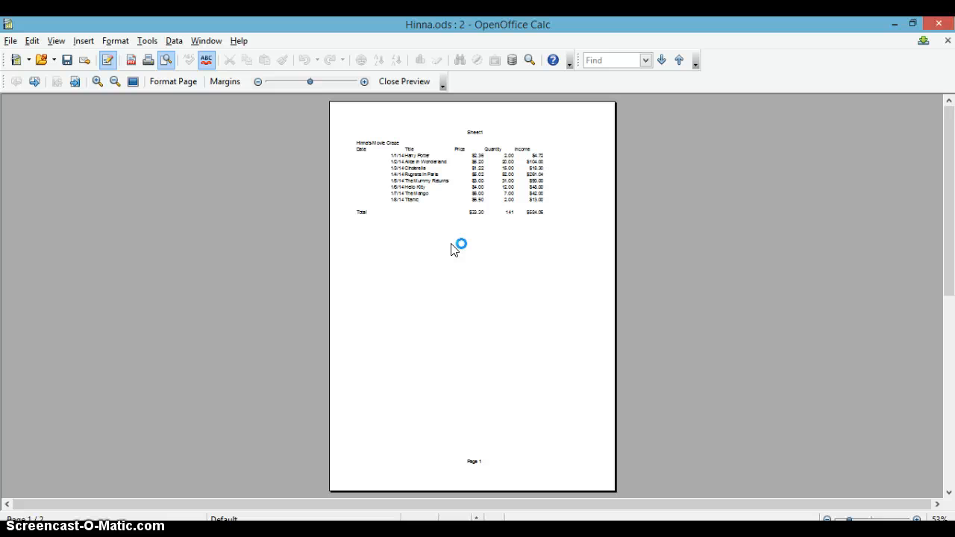
left_click(406, 83)
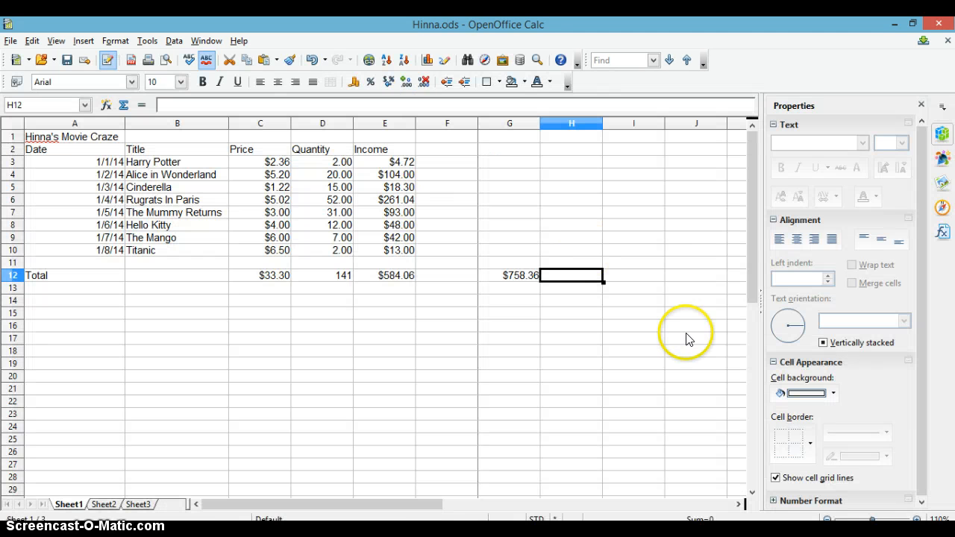
Delete the grand total formula from cell G12.
left_click_drag(83, 137, 412, 280)
left_click(499, 276)
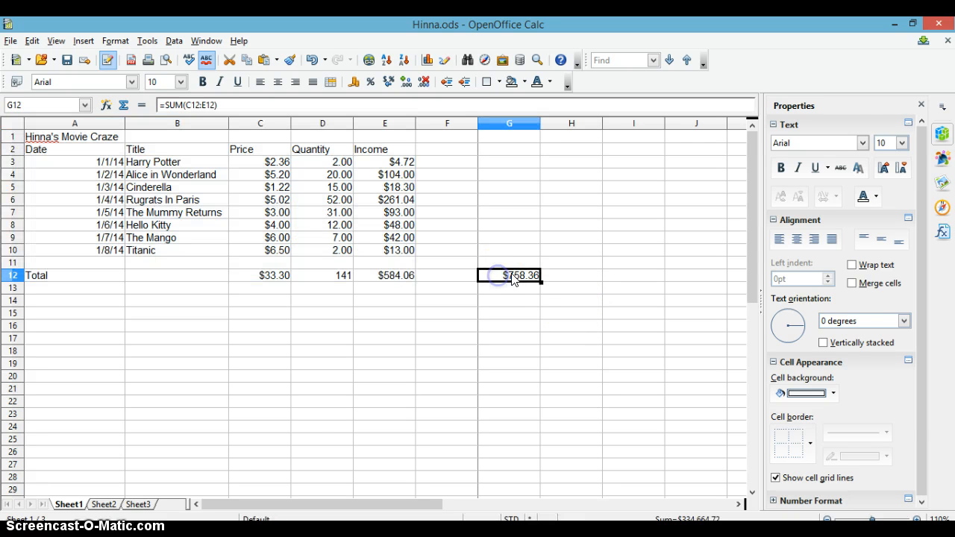
left_click(452, 274)
left_click(110, 139)
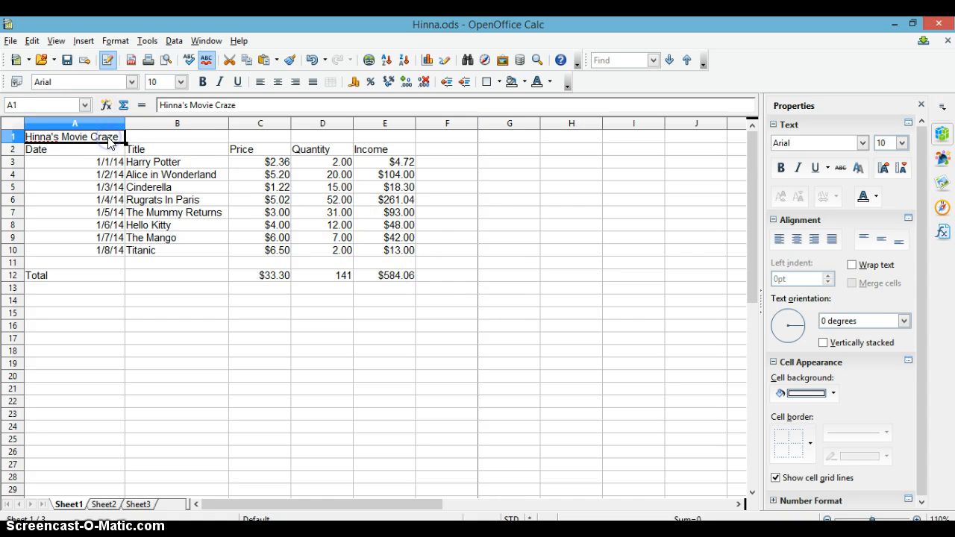
left_click_drag(206, 197, 396, 277)
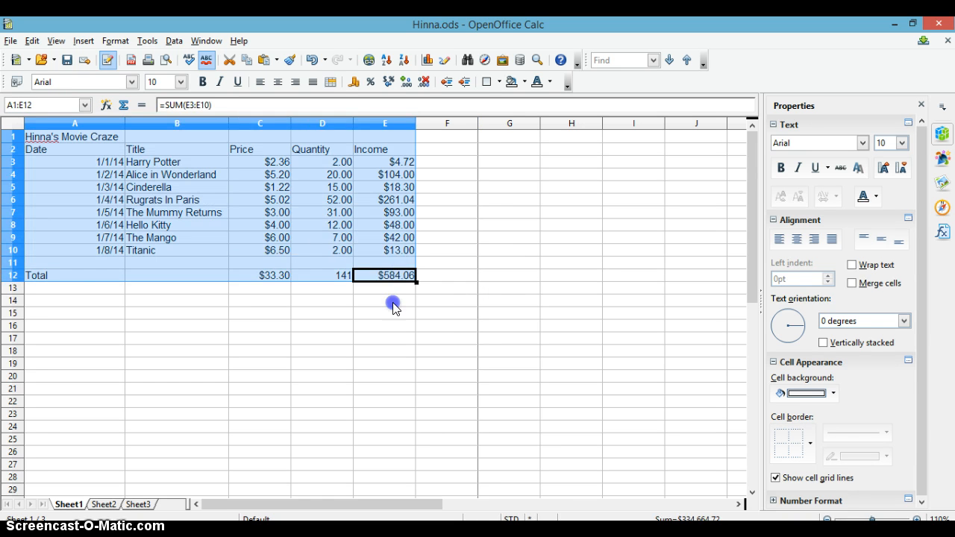
left_click(393, 304)
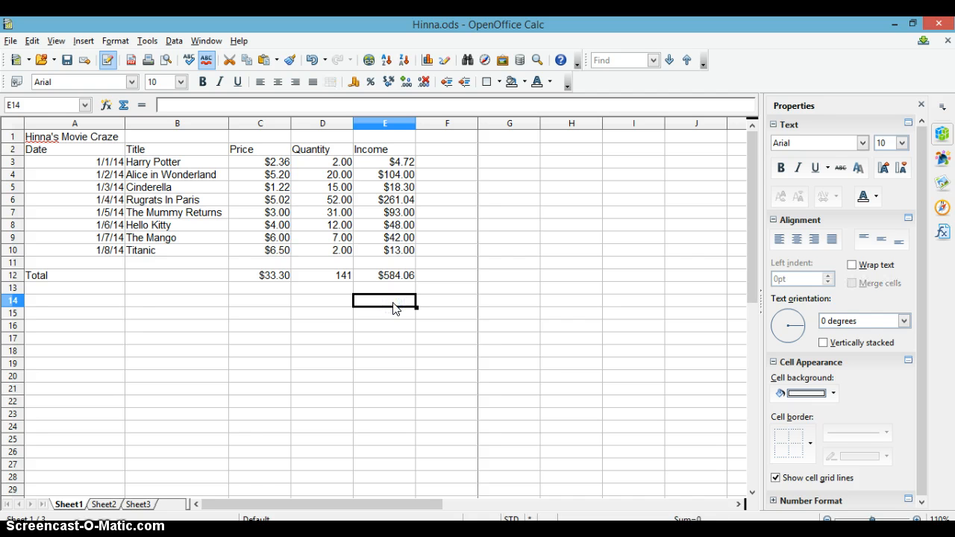
key("ctrl+a")
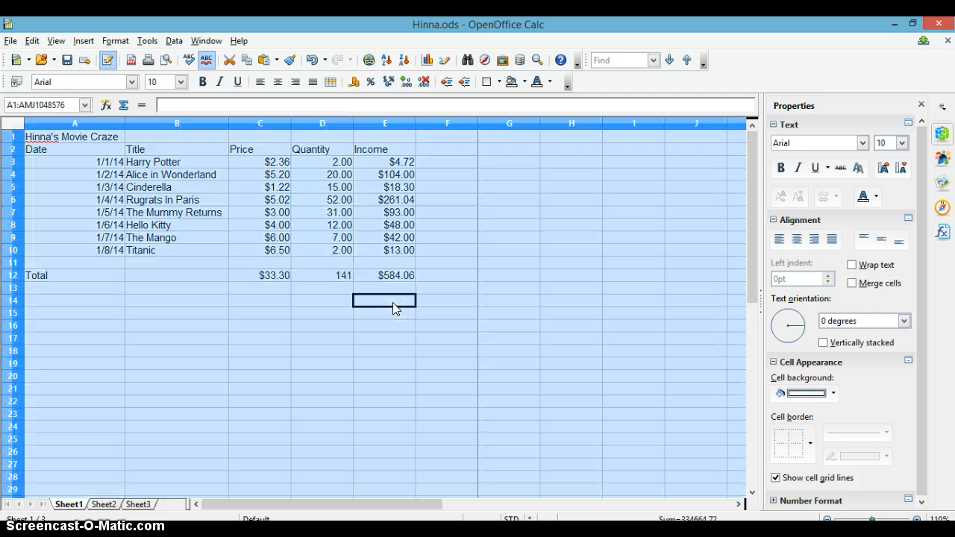
left_click(331, 288)
left_click_drag(108, 137, 384, 273)
left_click(446, 313)
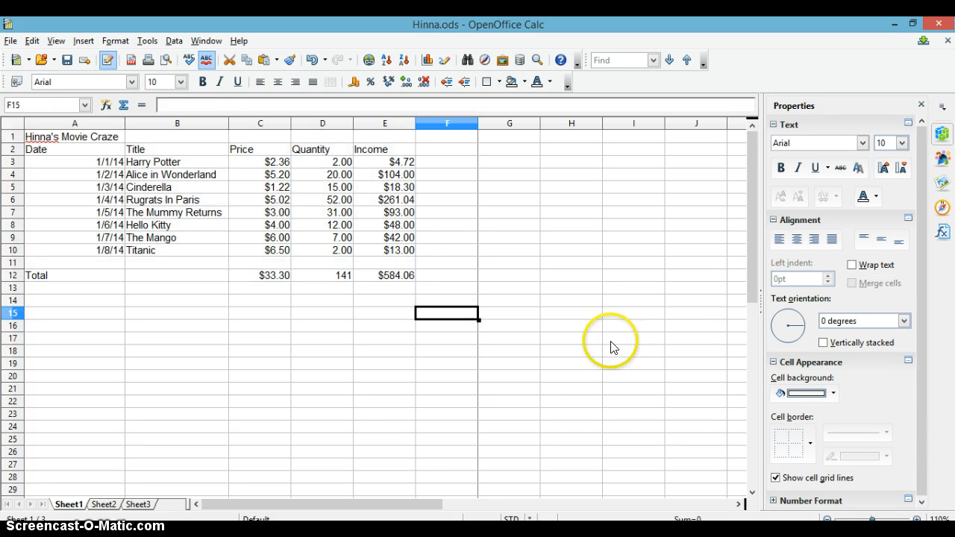
left_click_drag(112, 137, 391, 275)
left_click(481, 299)
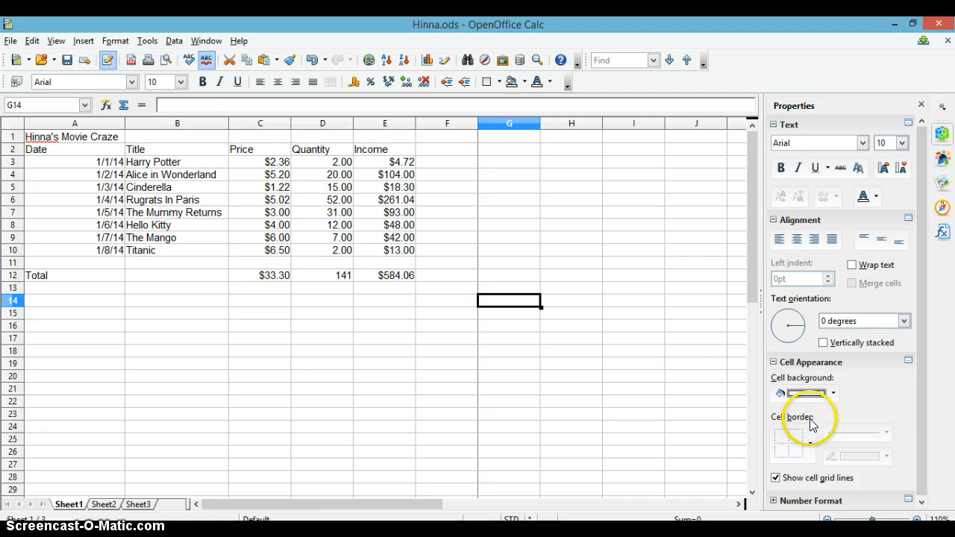
left_click(810, 441)
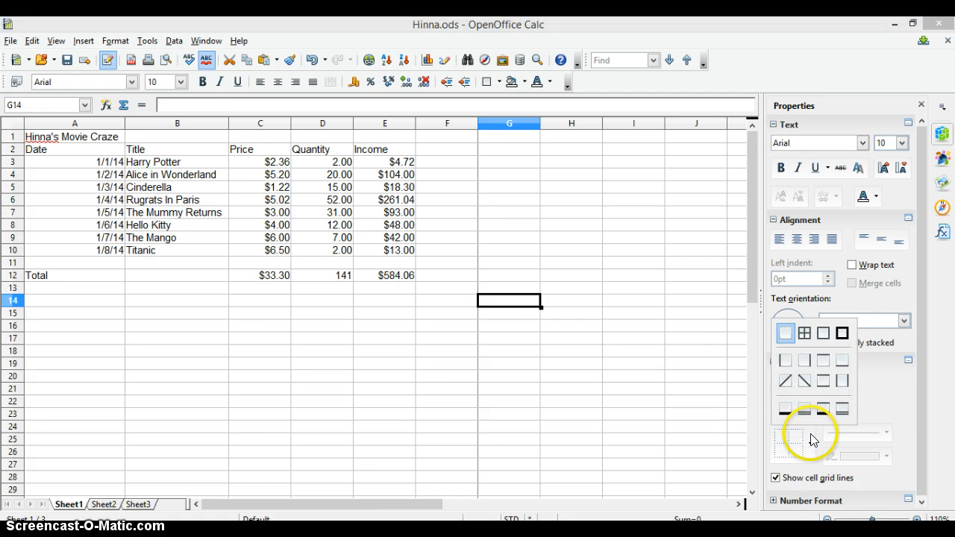
left_click(394, 262)
Apply borders around and between all cells in the range A1:E12.
left_click_drag(82, 139, 403, 277)
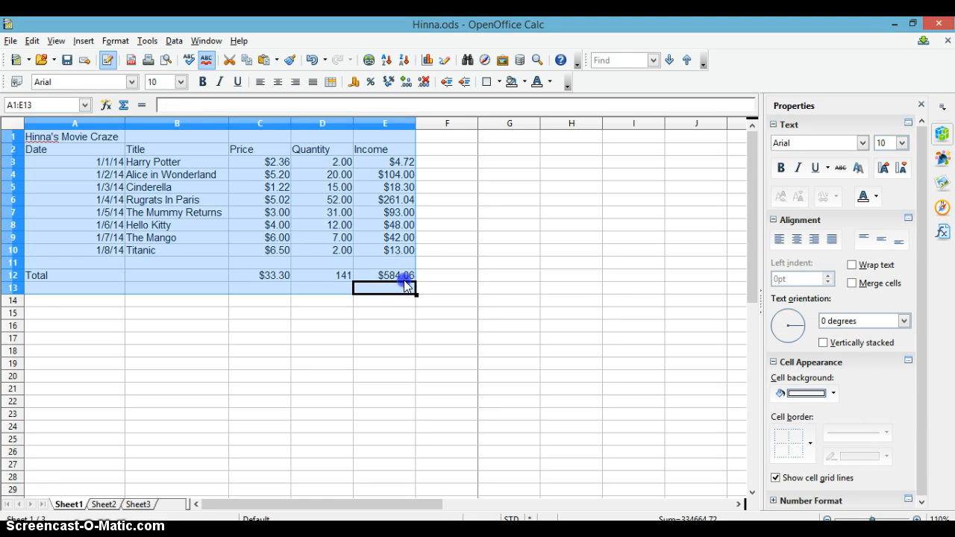
left_click(810, 447)
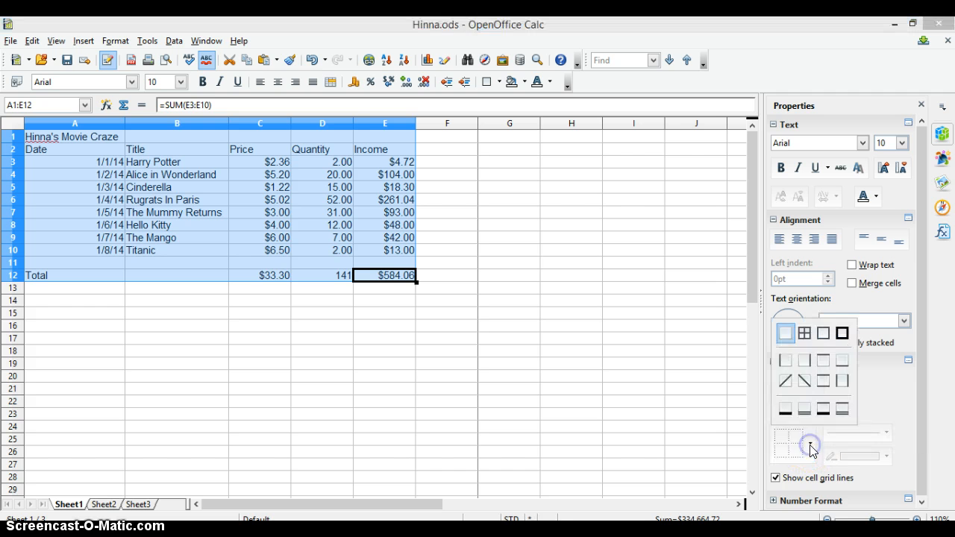
left_click(807, 332)
left_click(384, 267)
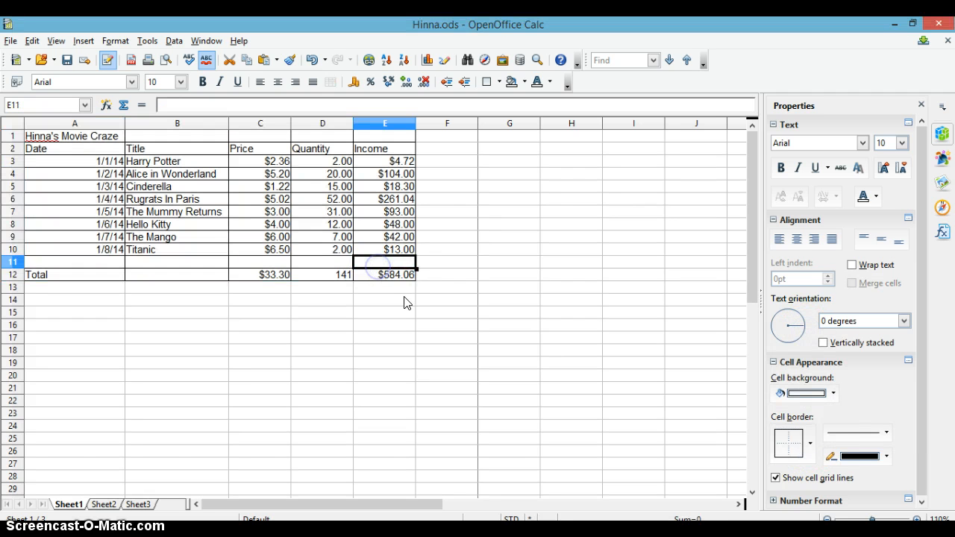
left_click(403, 299)
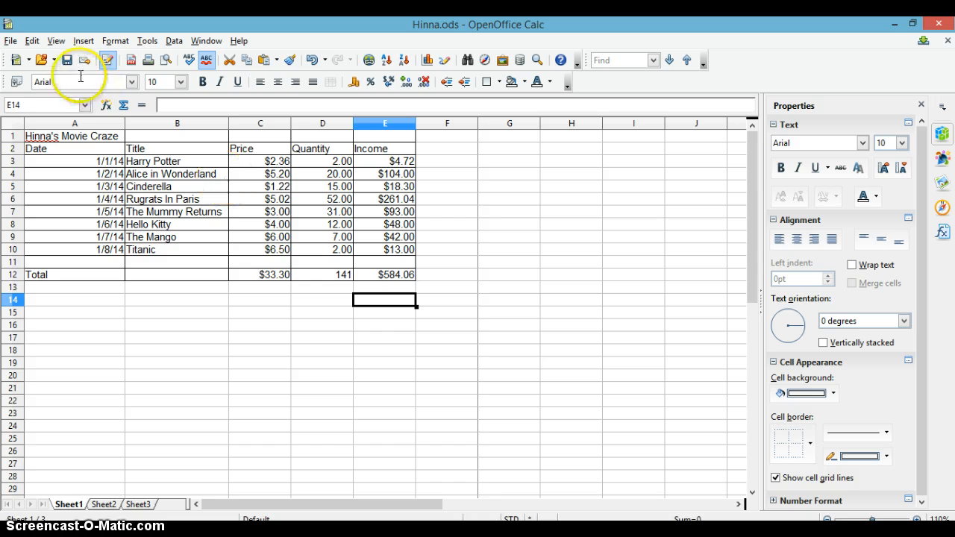
Check the bordered table's printed layout in Page Preview and return to the spreadsheet.
left_click(11, 40)
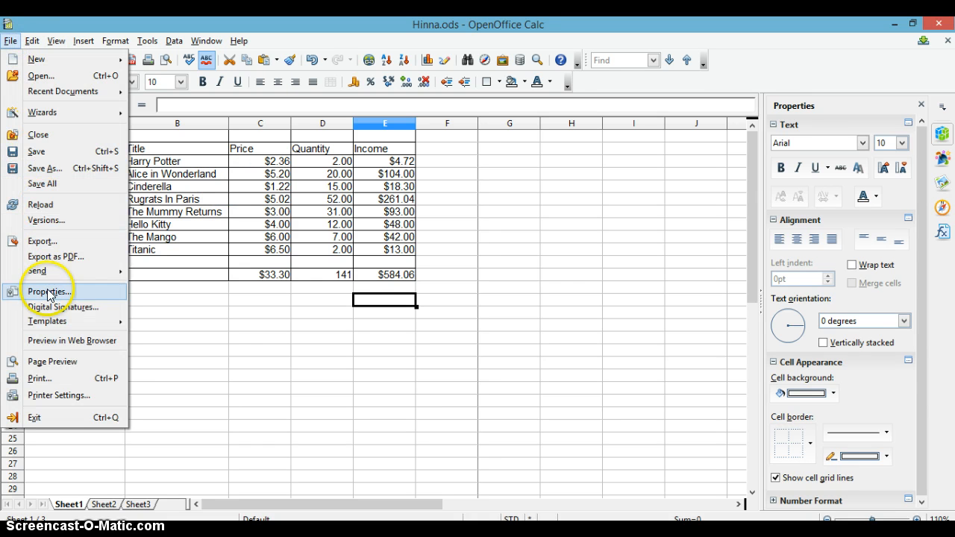
left_click(52, 364)
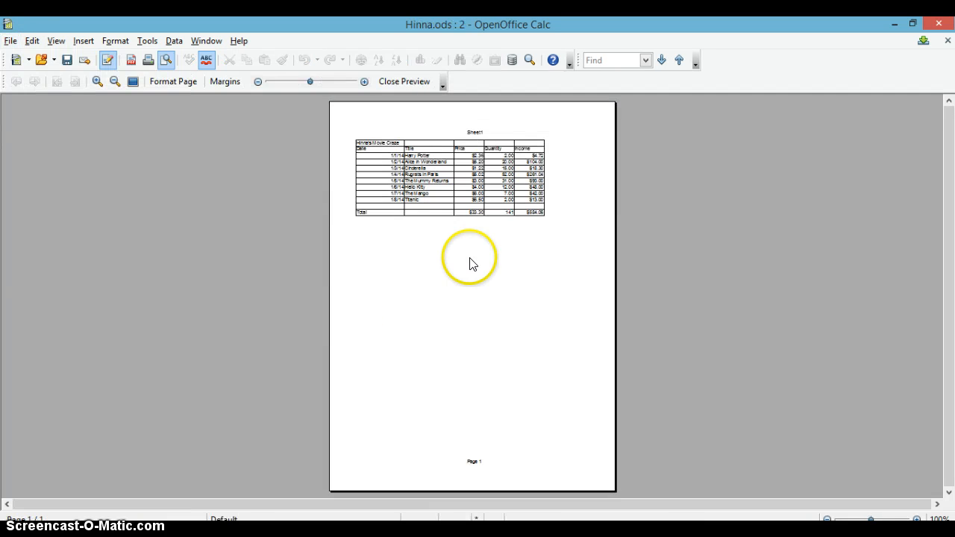
left_click(395, 82)
Make the sheet title in cell A1 bold and set its font size to 14.
left_click(115, 137)
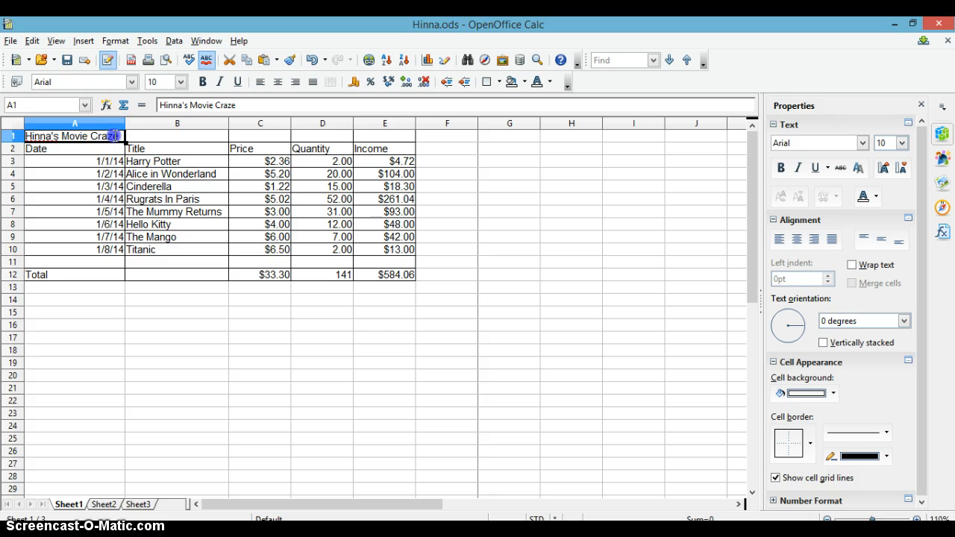
triple_click(115, 136)
left_click(202, 82)
left_click(181, 83)
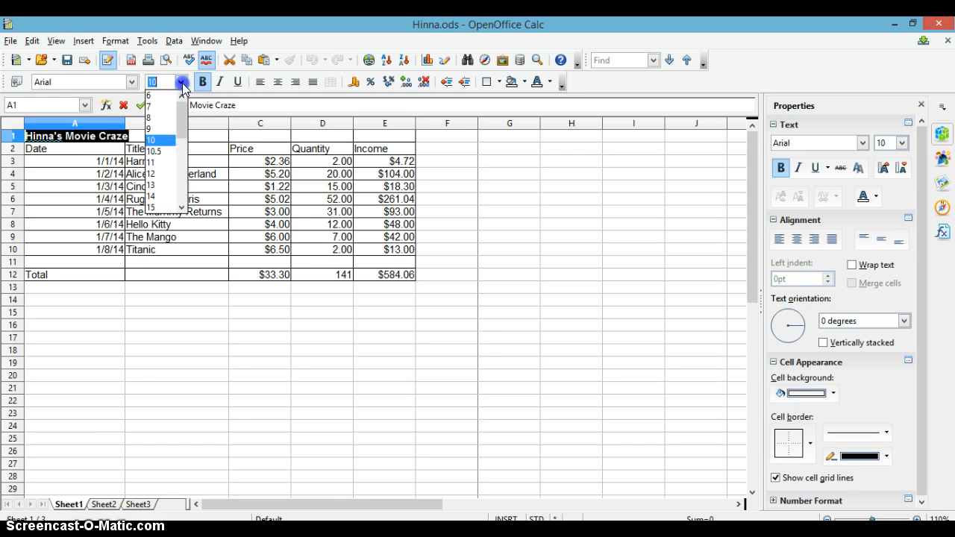
left_click(153, 196)
left_click(141, 163)
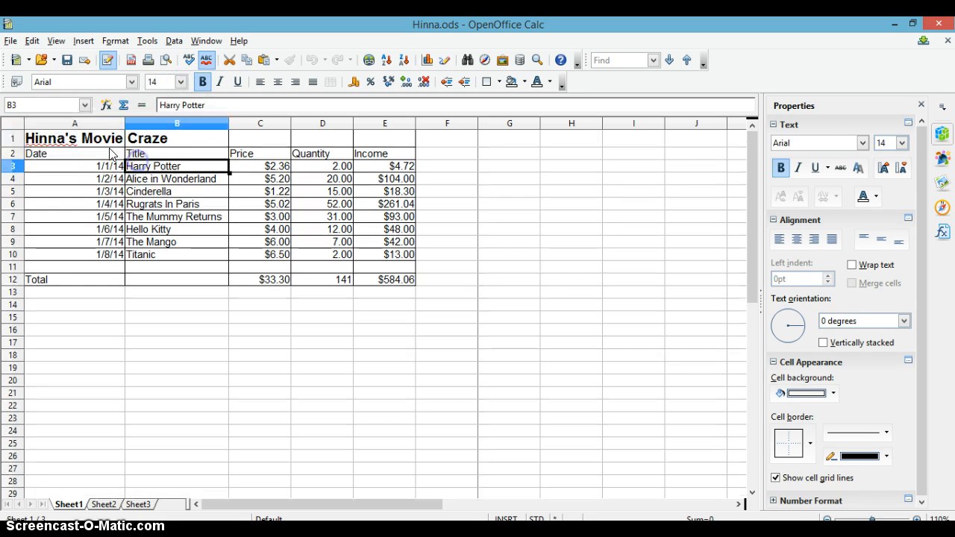
Set the column headings in A2:E2 to font size 12 and the Arial Unicode MS font.
left_click_drag(110, 153, 363, 153)
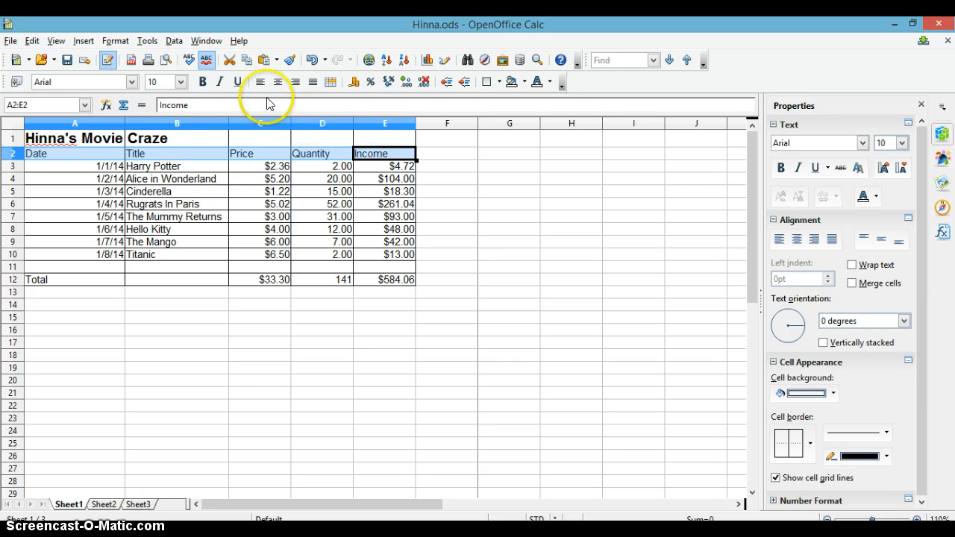
left_click(181, 82)
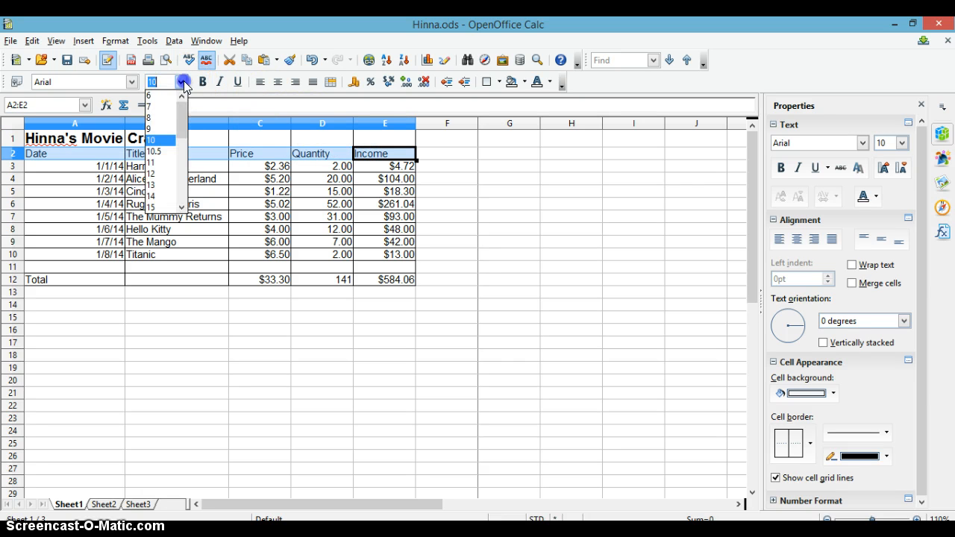
left_click(163, 174)
left_click(133, 81)
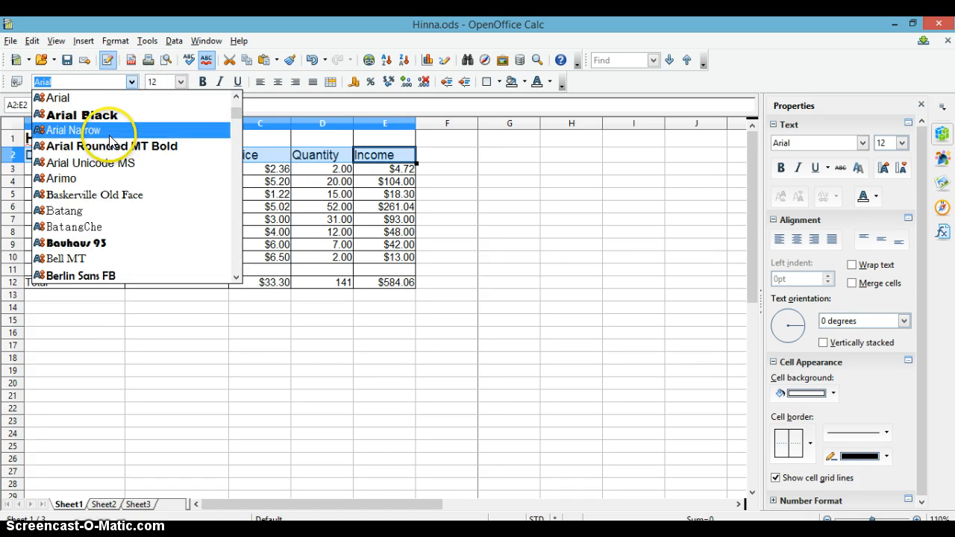
left_click(112, 162)
left_click(196, 249)
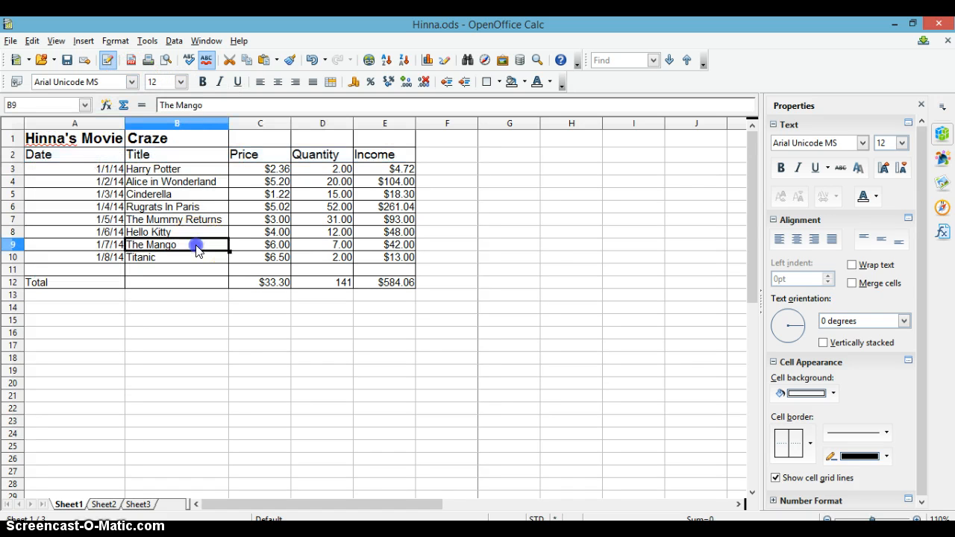
Center the movie data in cells A3:E10 horizontally.
left_click_drag(106, 169, 397, 261)
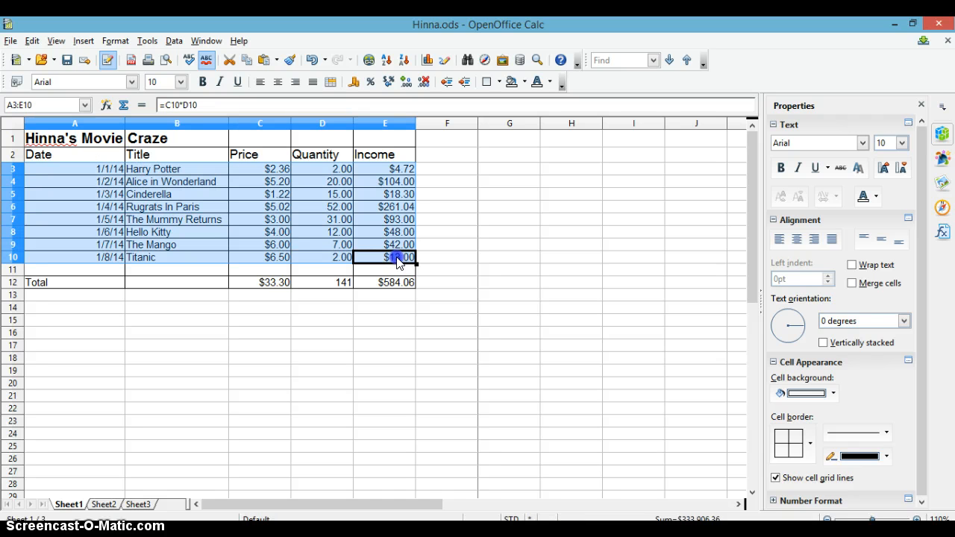
left_click(278, 287)
left_click_drag(100, 158, 399, 258)
left_click(263, 168)
left_click_drag(117, 170, 403, 257)
left_click(277, 82)
left_click(206, 318)
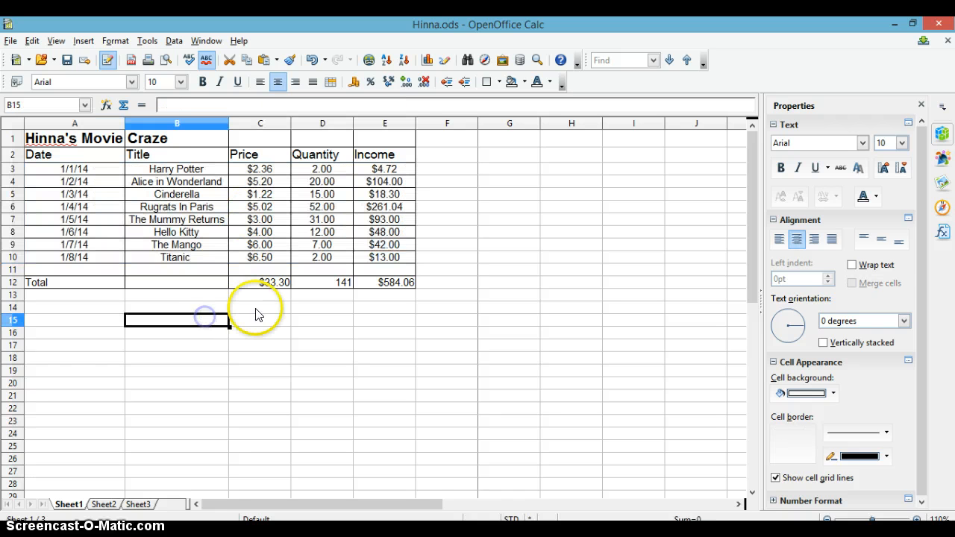
left_click(159, 141)
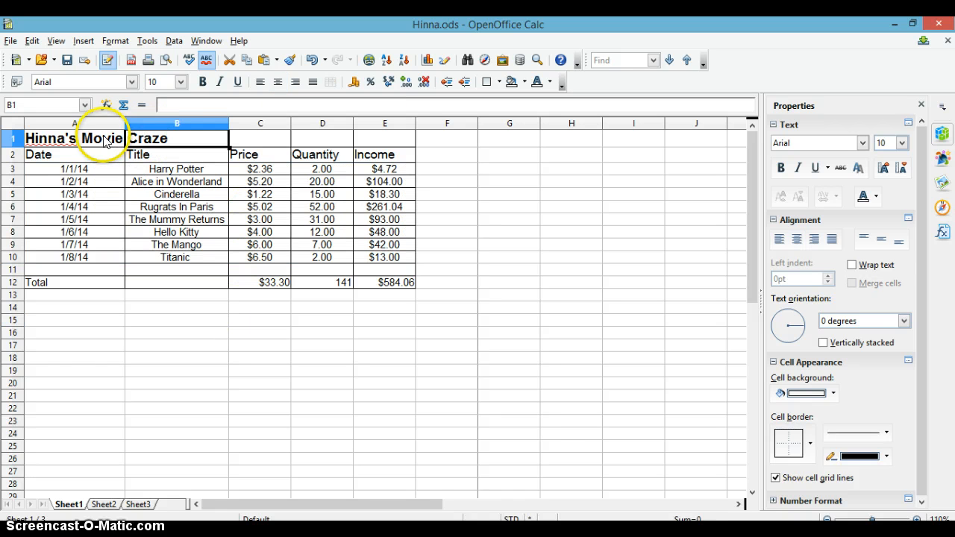
left_click(106, 141)
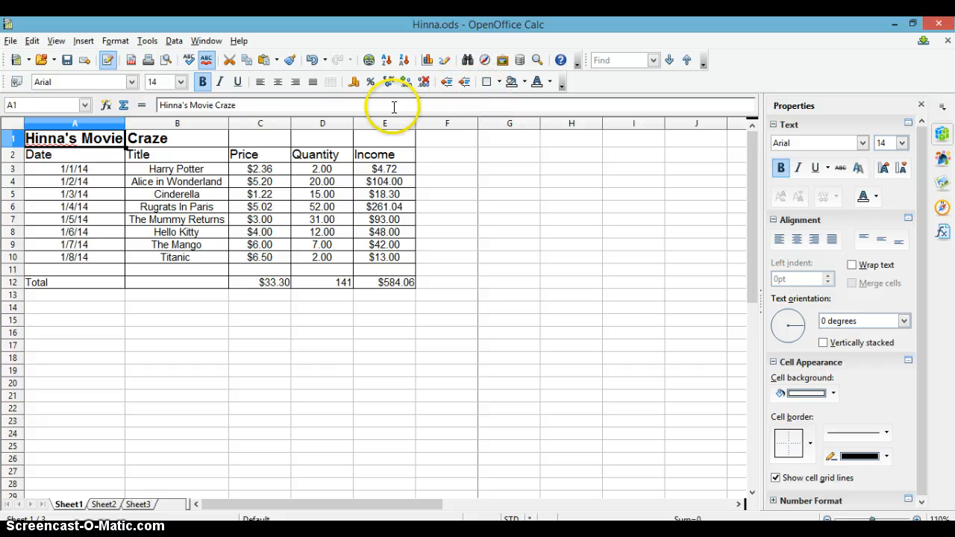
left_click(112, 142)
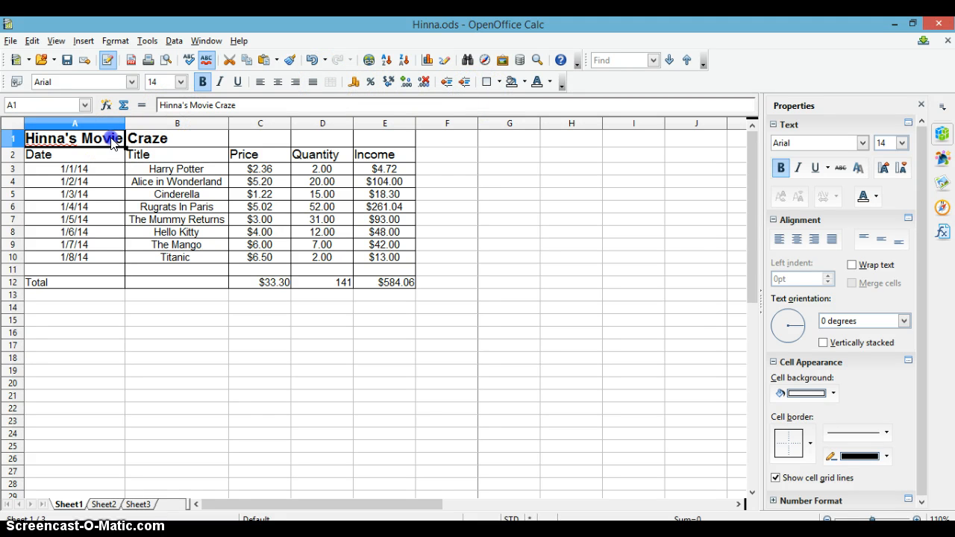
double_click(115, 140)
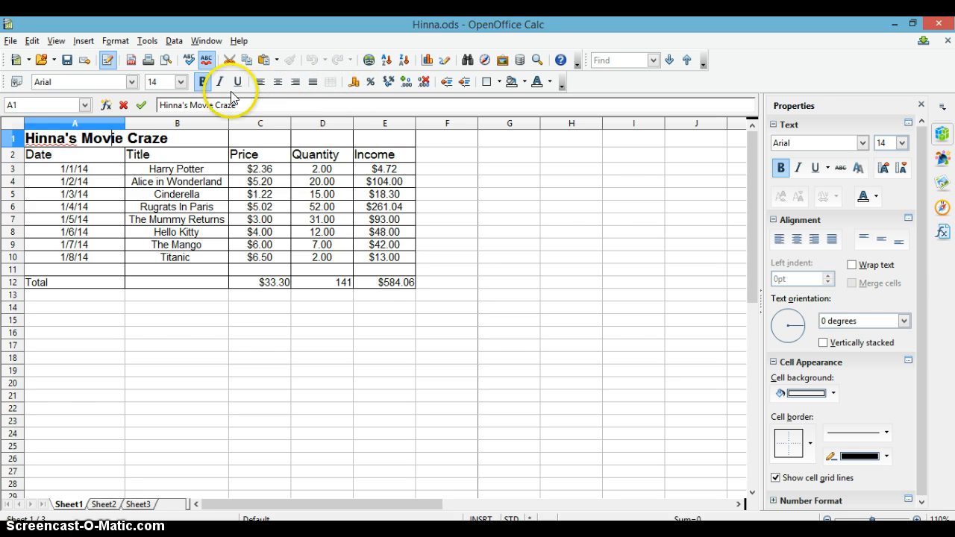
left_click_drag(82, 138, 143, 140)
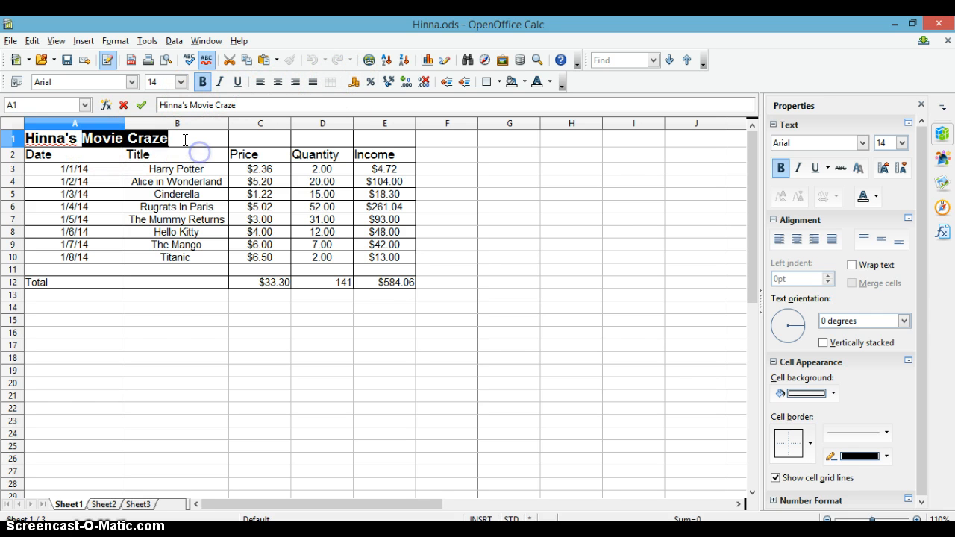
left_click(185, 141)
left_click_drag(35, 139, 169, 140)
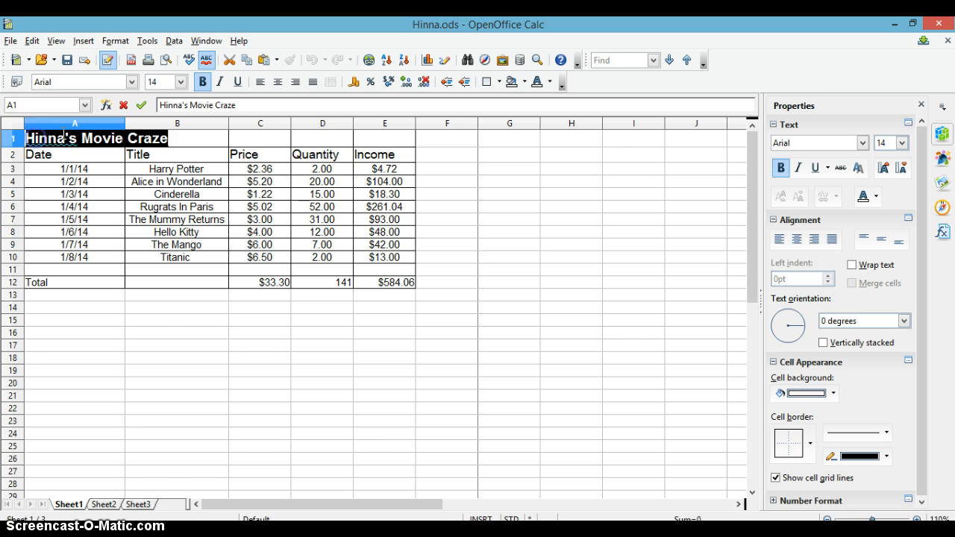
left_click(330, 84)
left_click(185, 138)
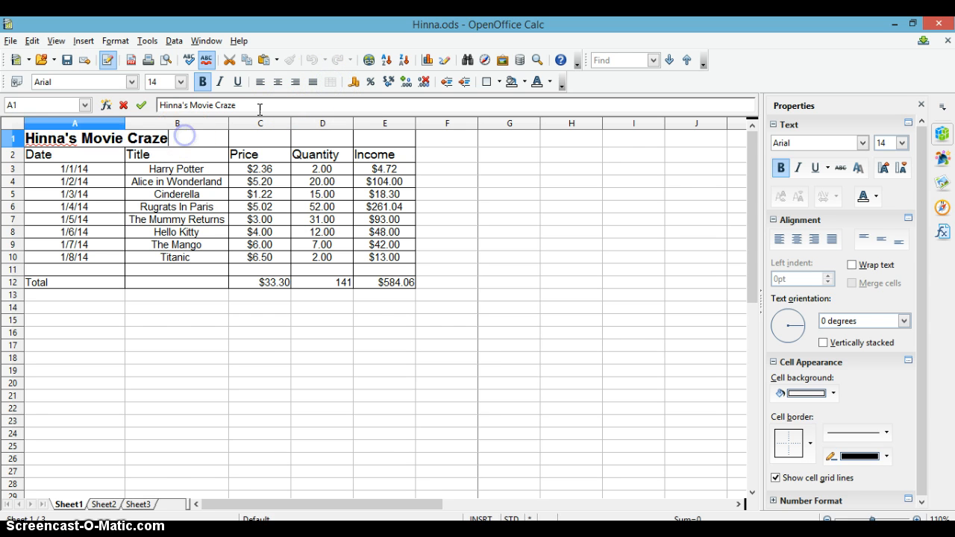
left_click(330, 80)
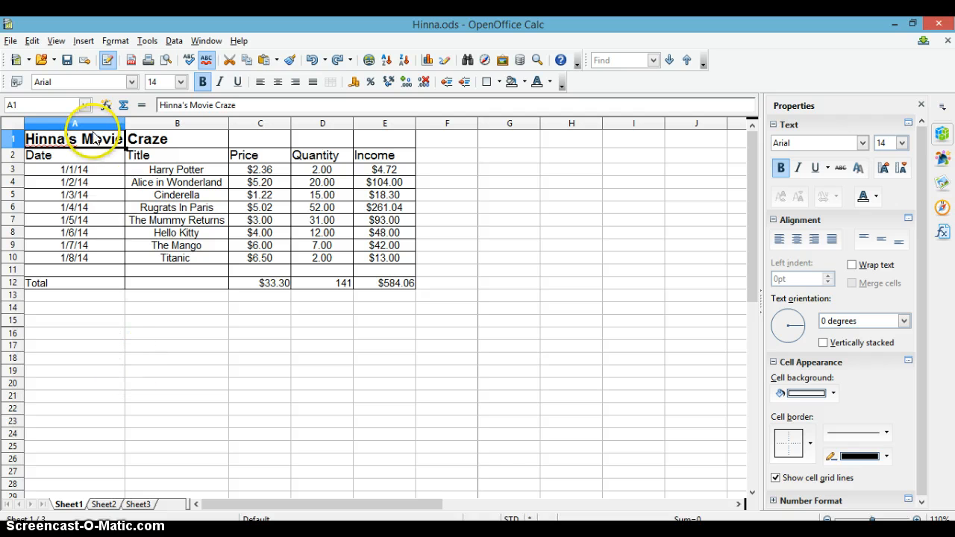
left_click_drag(89, 139, 405, 146)
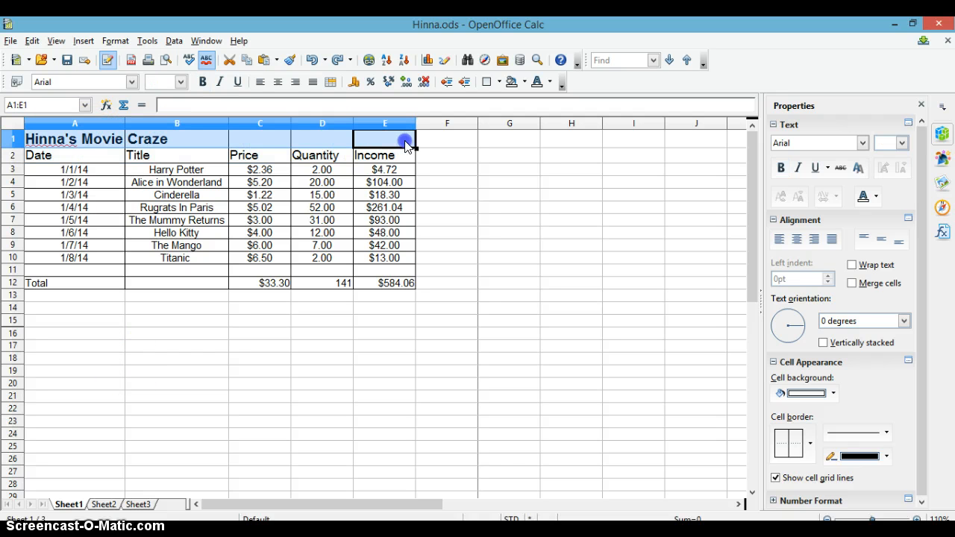
left_click(335, 84)
left_click(334, 88)
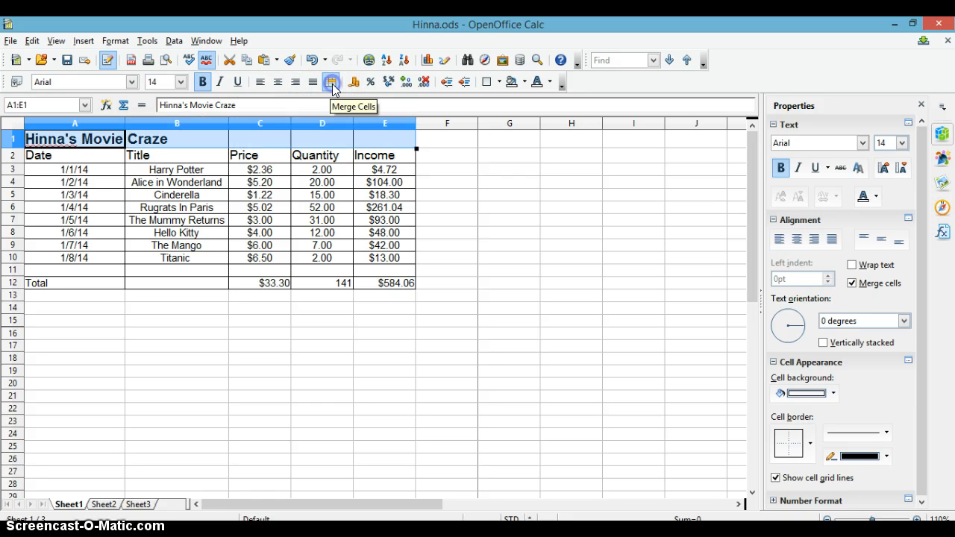
Widen column A so that the whole sheet title fits inside it.
left_click(141, 124)
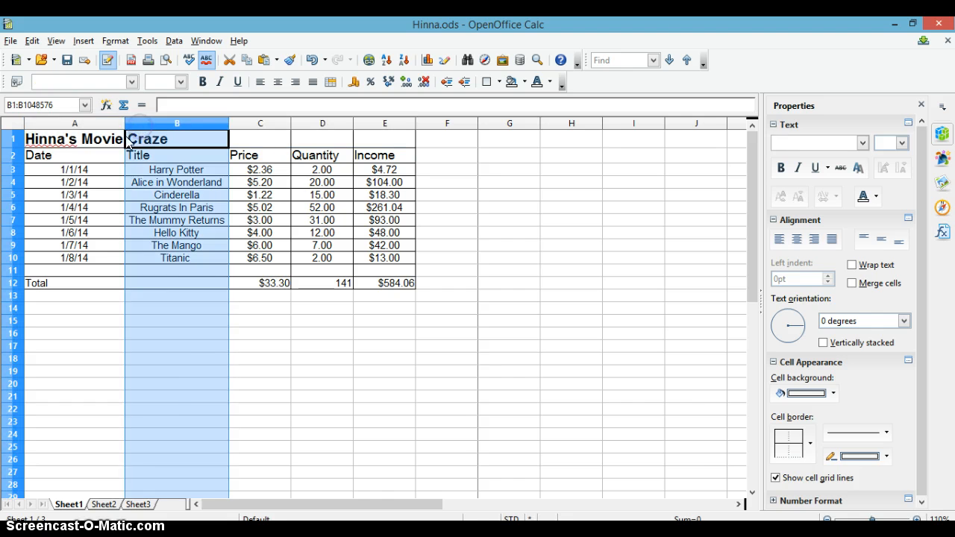
left_click_drag(124, 126, 175, 126)
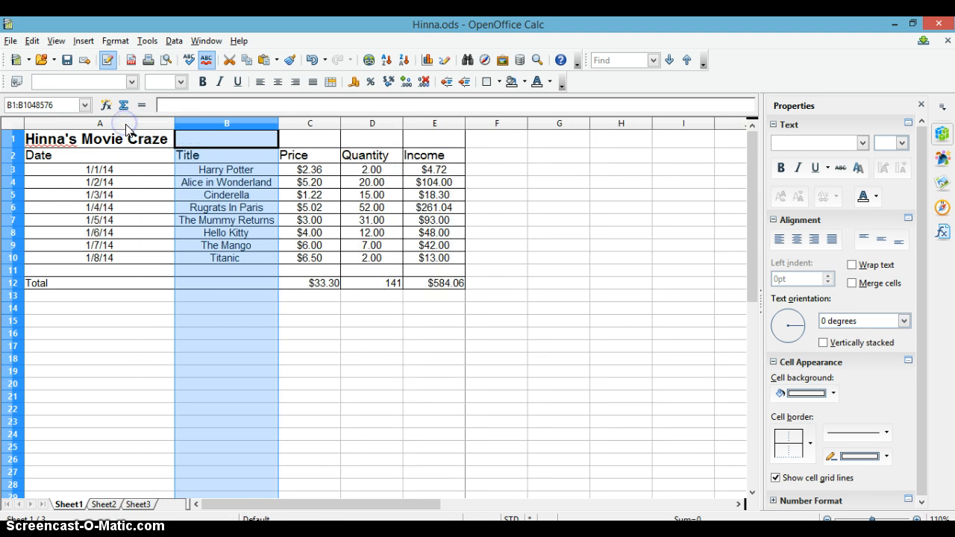
Merge cells A1:E1 of the title row and center the title horizontally across the table.
left_click(63, 142)
left_click_drag(62, 144, 446, 149)
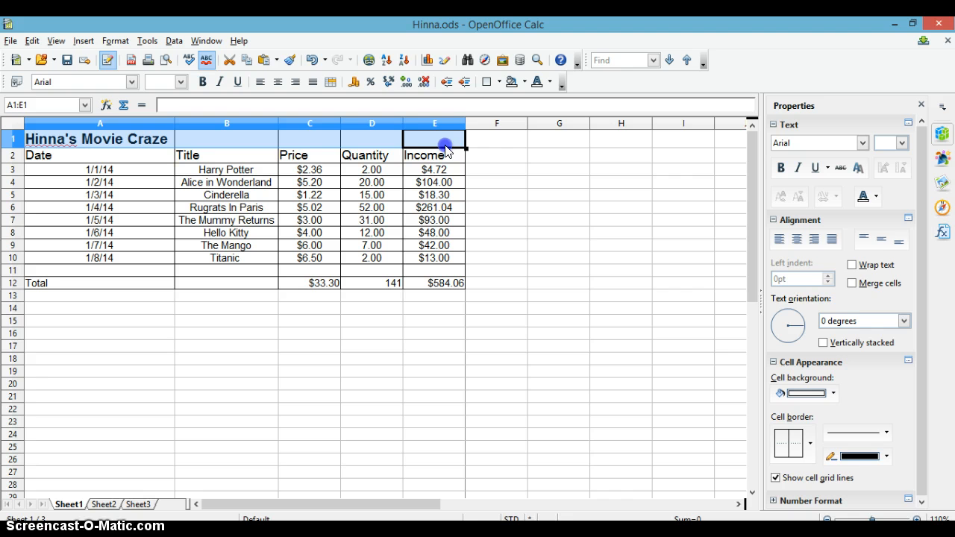
left_click(329, 82)
left_click(329, 82)
left_click(329, 82)
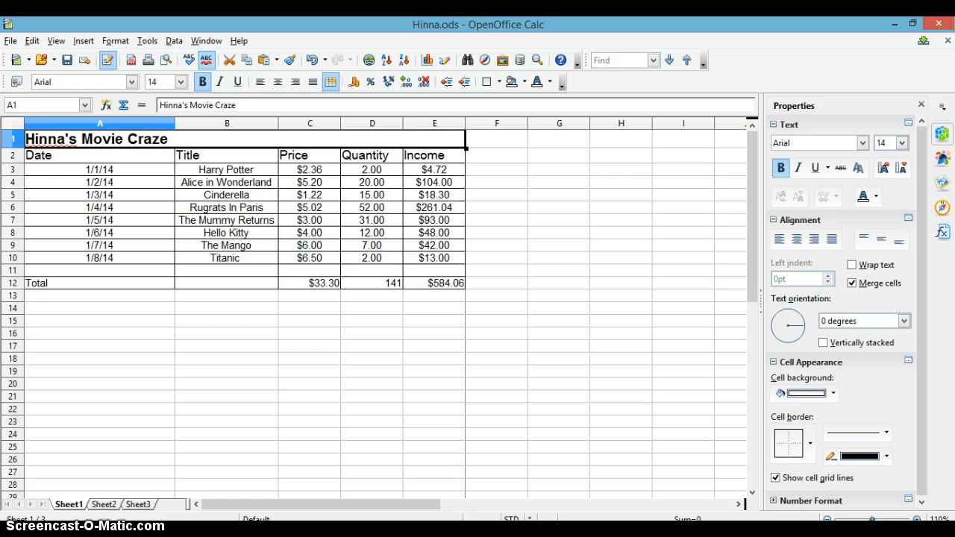
key("ctrl+z")
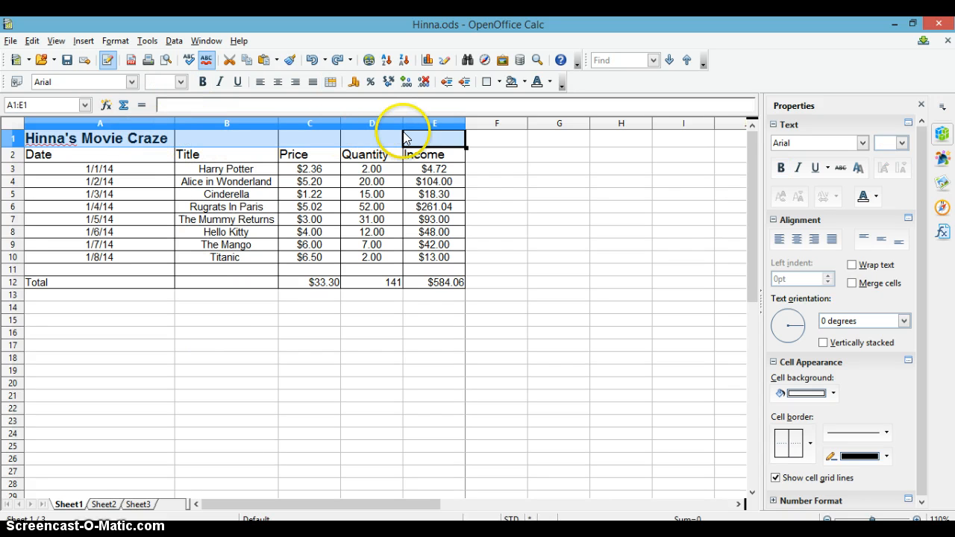
left_click(331, 83)
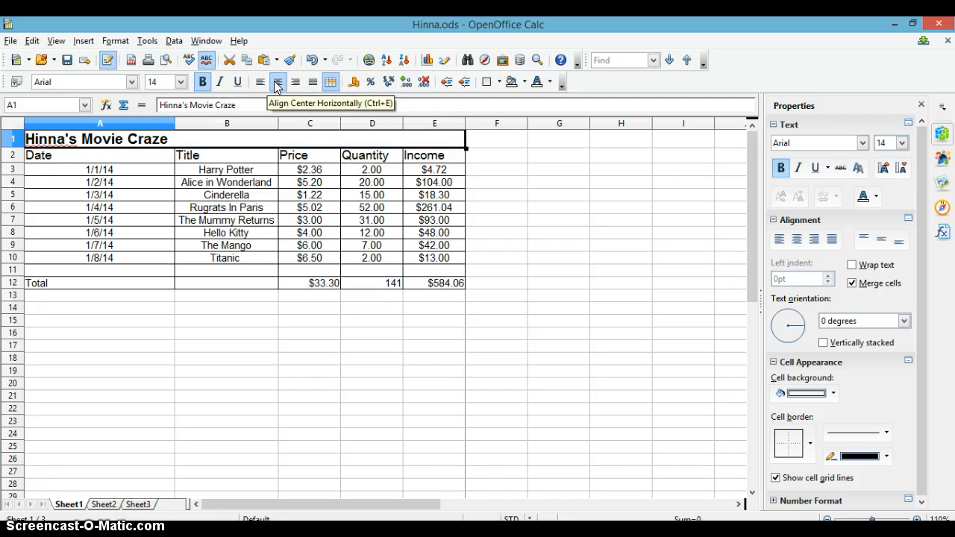
left_click(276, 84)
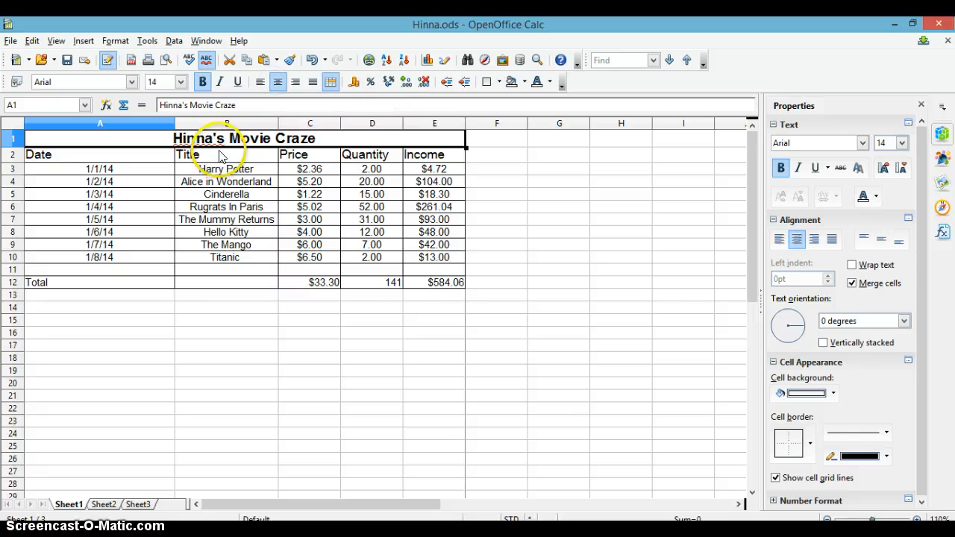
left_click(219, 308)
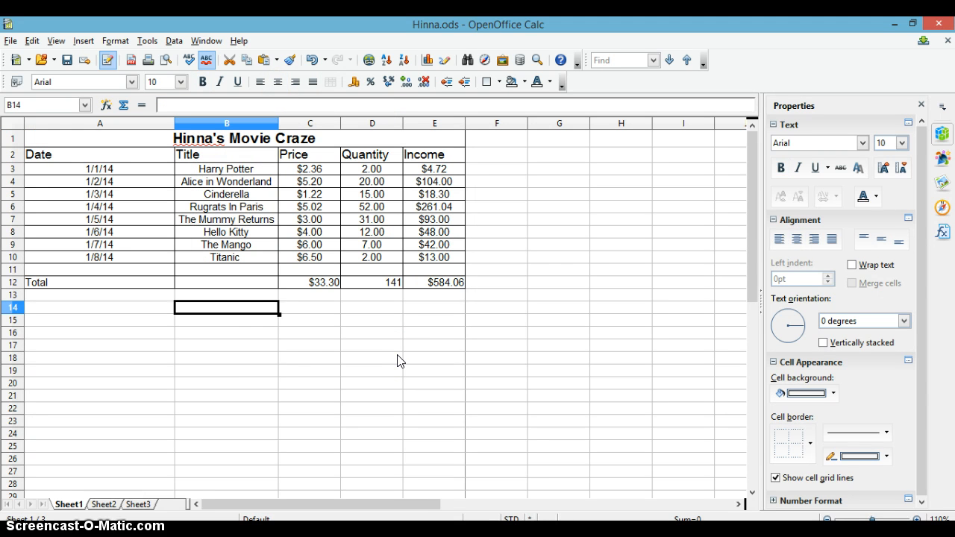